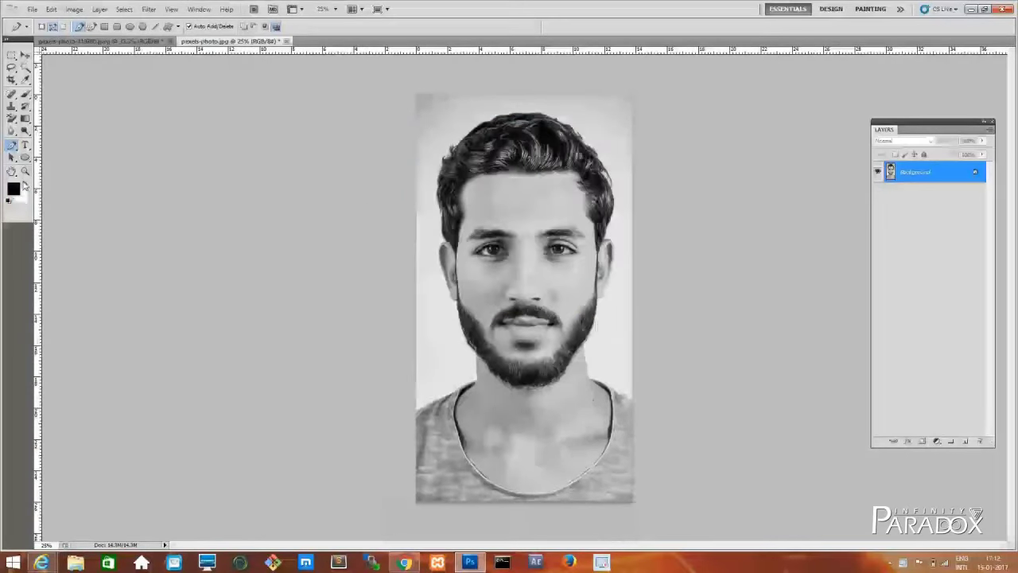
Duplicate the portrait photo as Layer 1 and begin a new Solid Color fill layer
key("Return")
left_click(939, 440)
left_click(915, 225)
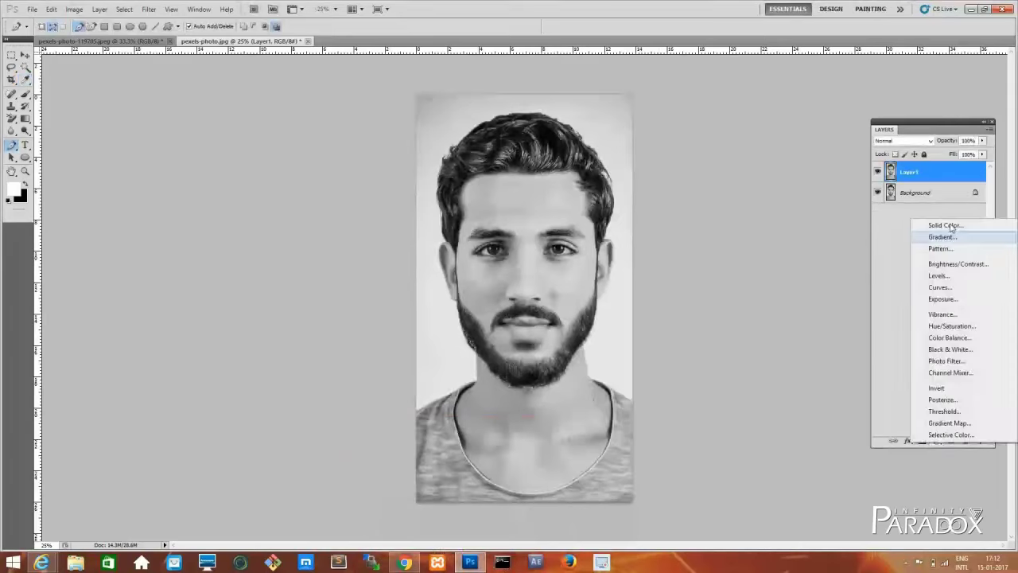
left_click(276, 307)
Make the fill cream, rename it Skin Tone, and fill its mask black
left_click(160, 188)
left_click(372, 182)
double_click(939, 172)
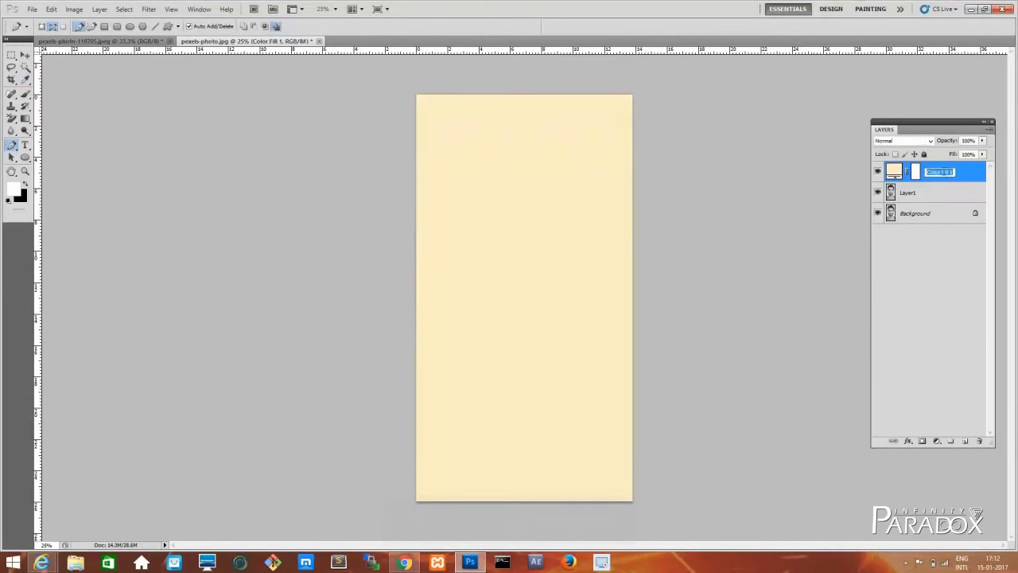
type("Skin Tone")
double_click(915, 172)
left_click(455, 205)
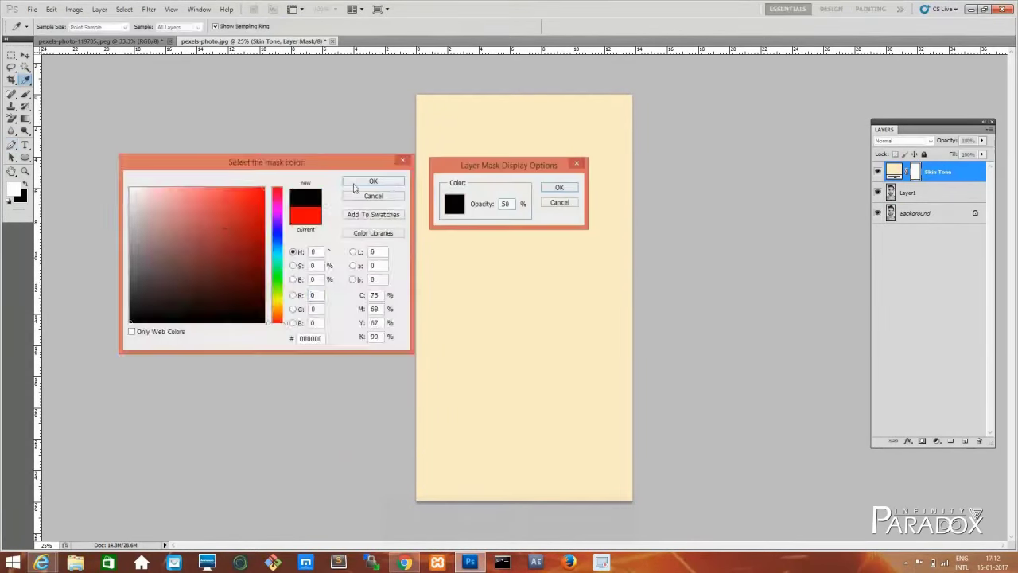
left_click(371, 186)
left_click(557, 186)
key("ctrl+BackSpace")
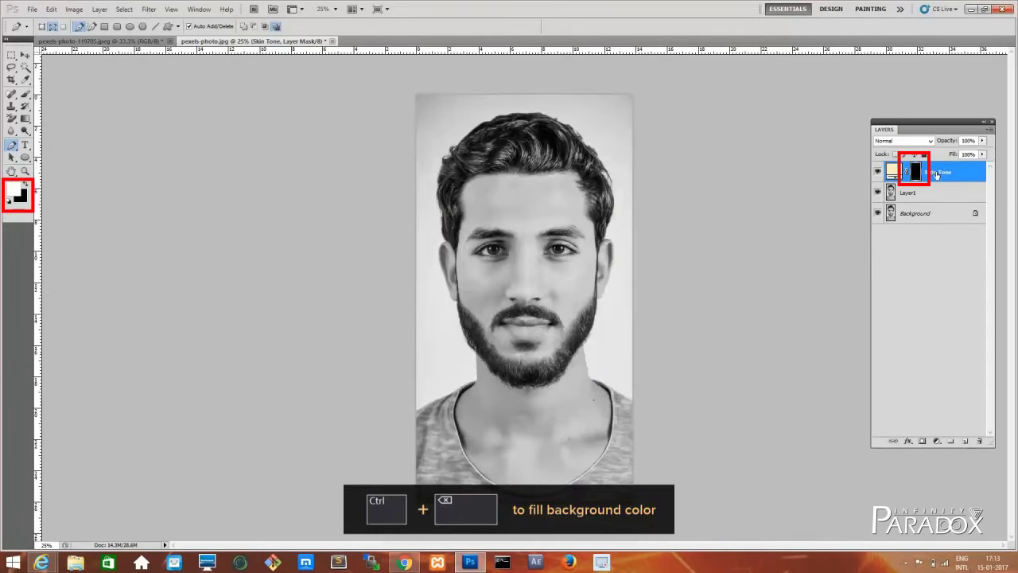
Start the Pen path for the face along the back of the right ear
scroll(463, 199, "up", 4)
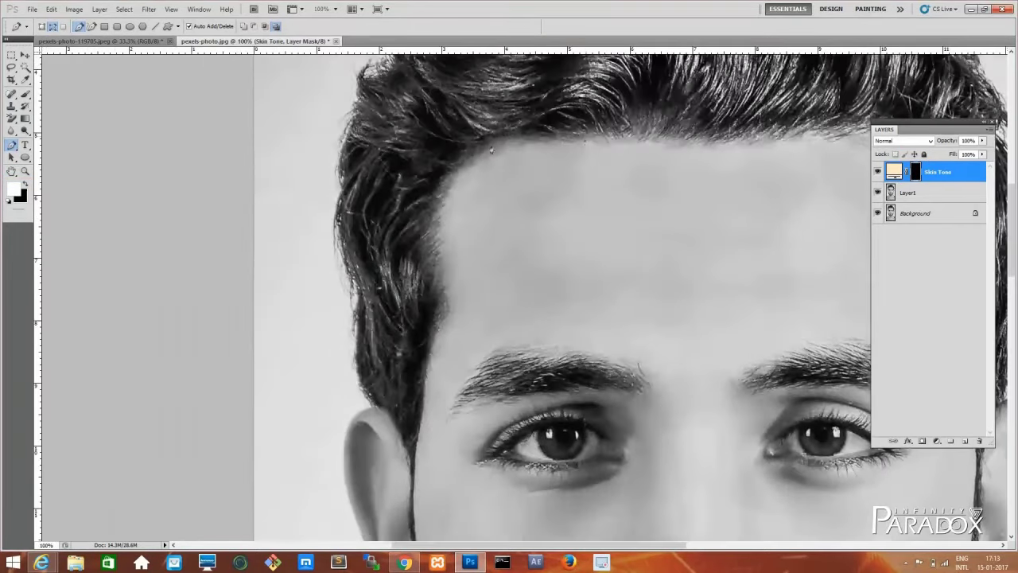
left_click_drag(421, 451, 430, 303)
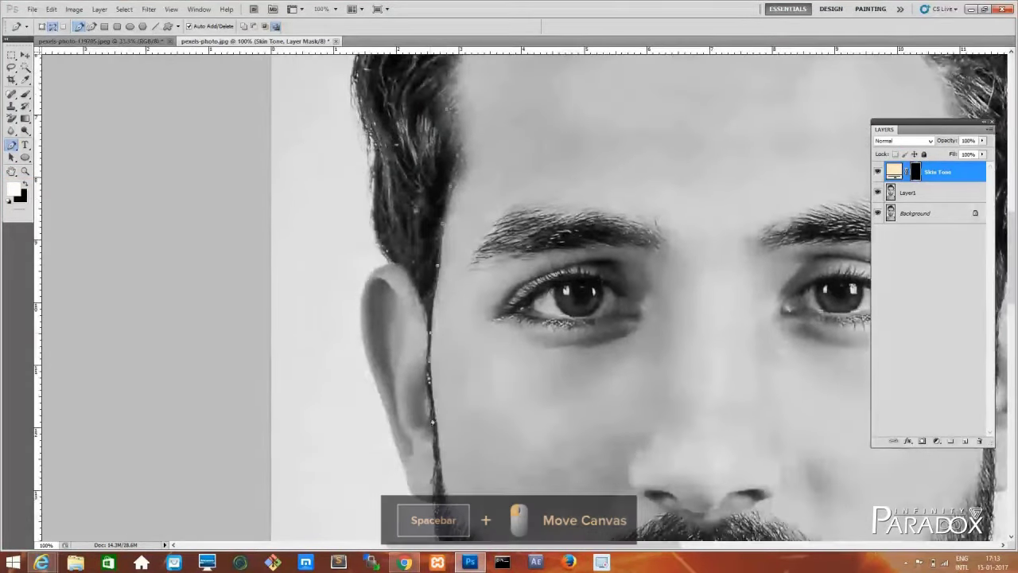
left_click_drag(430, 379, 449, 222)
mouse_move(509, 419)
left_mouse_down()
mouse_move(453, 292)
mouse_move(328, 247)
mouse_move(186, 364)
left_mouse_up()
mouse_move(398, 79)
left_mouse_down()
mouse_move(539, 280)
mouse_move(684, 318)
left_mouse_up()
left_click_drag(604, 493, 509, 119)
left_click_drag(747, 95, 509, 310)
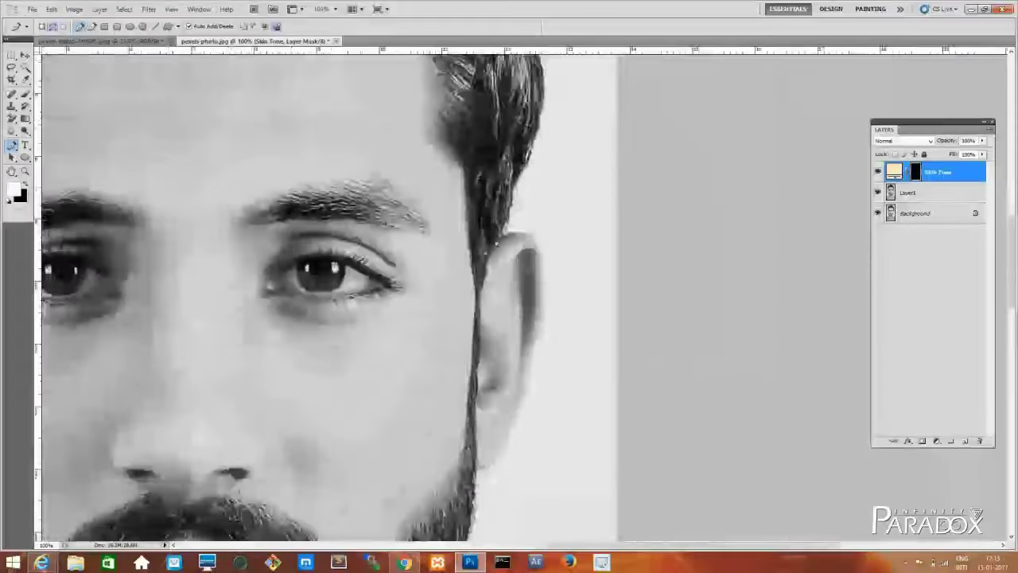
left_click(543, 298)
left_click(533, 353)
left_click(515, 416)
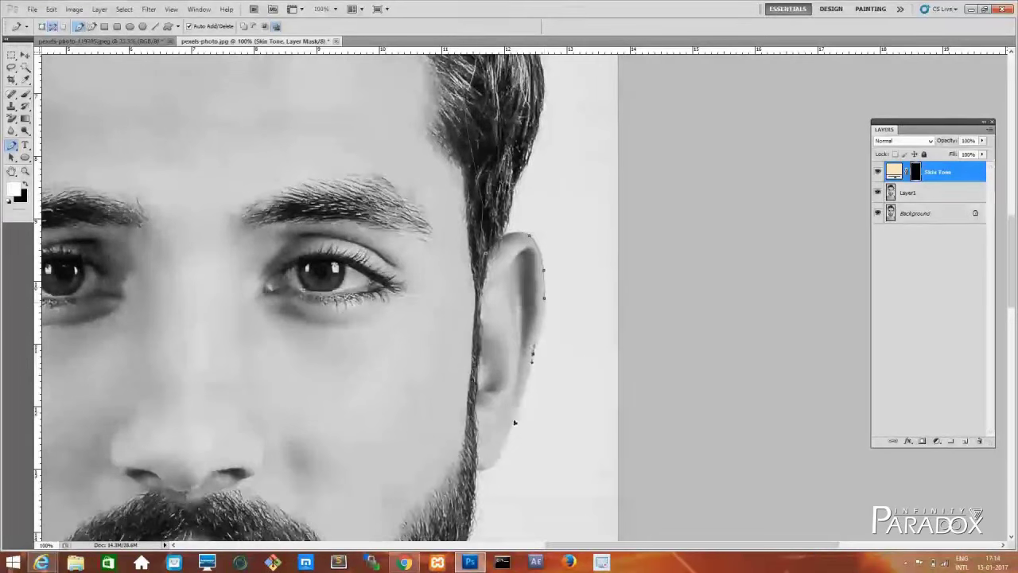
left_click(497, 460)
Continue the face path with a curved point at the beard's edge
scroll(504, 448, "left", 10)
scroll(504, 447, "up", 3)
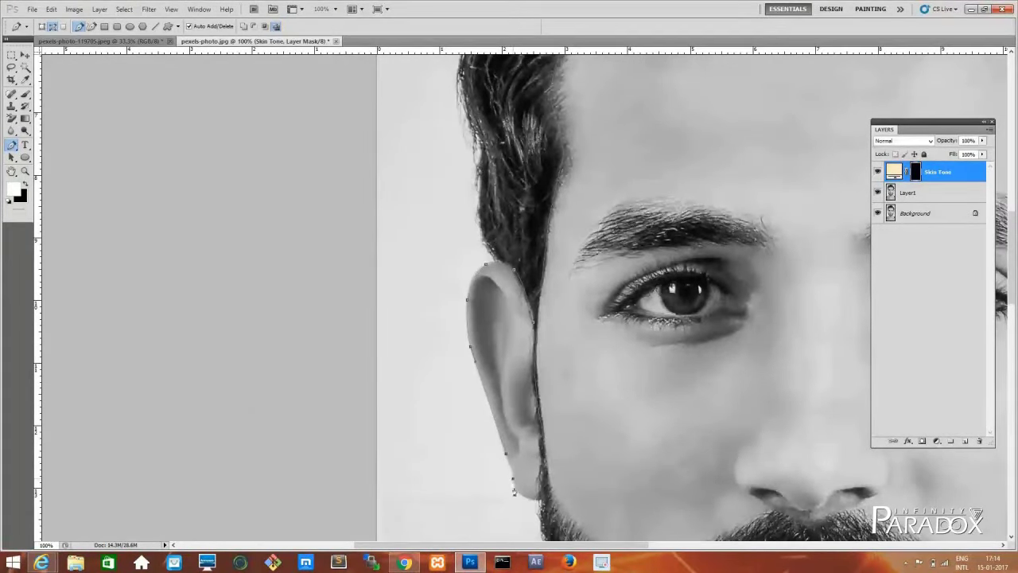
scroll(485, 302, "down", 7)
scroll(486, 302, "right", 3)
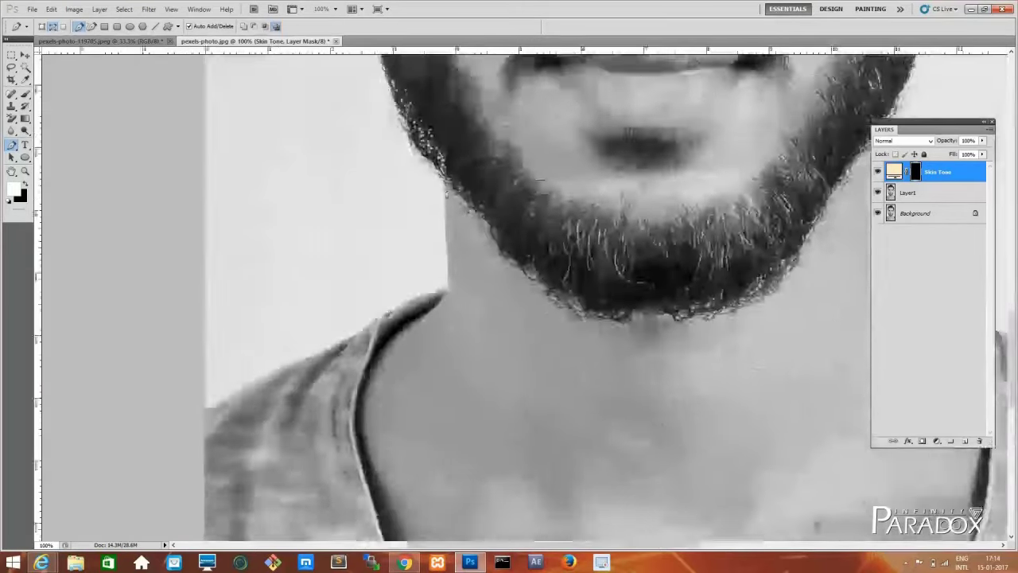
scroll(354, 385, "down", 5)
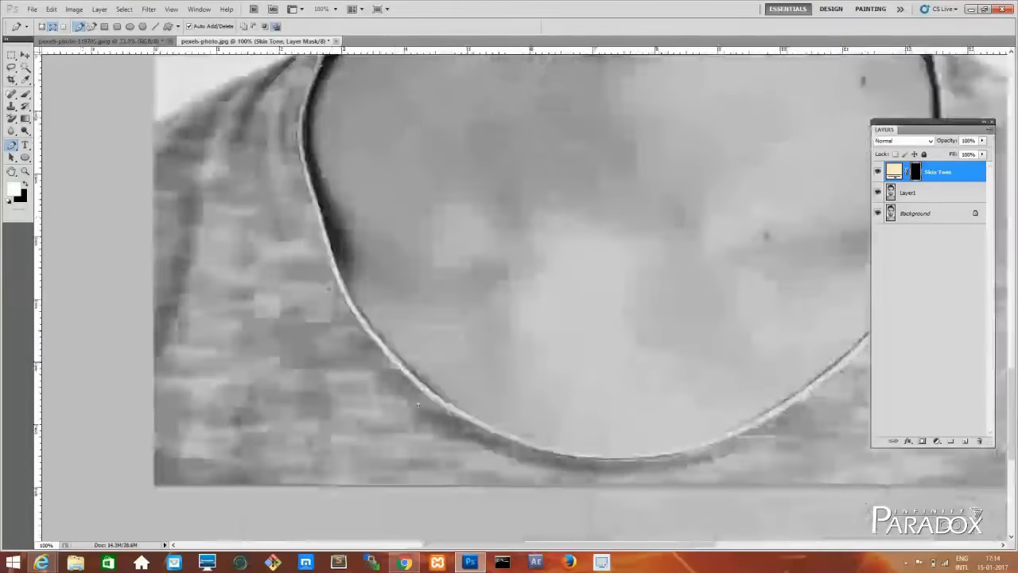
scroll(373, 380, "right", 5)
scroll(390, 377, "up", 2)
scroll(407, 373, "up", 3)
scroll(406, 373, "left", 4)
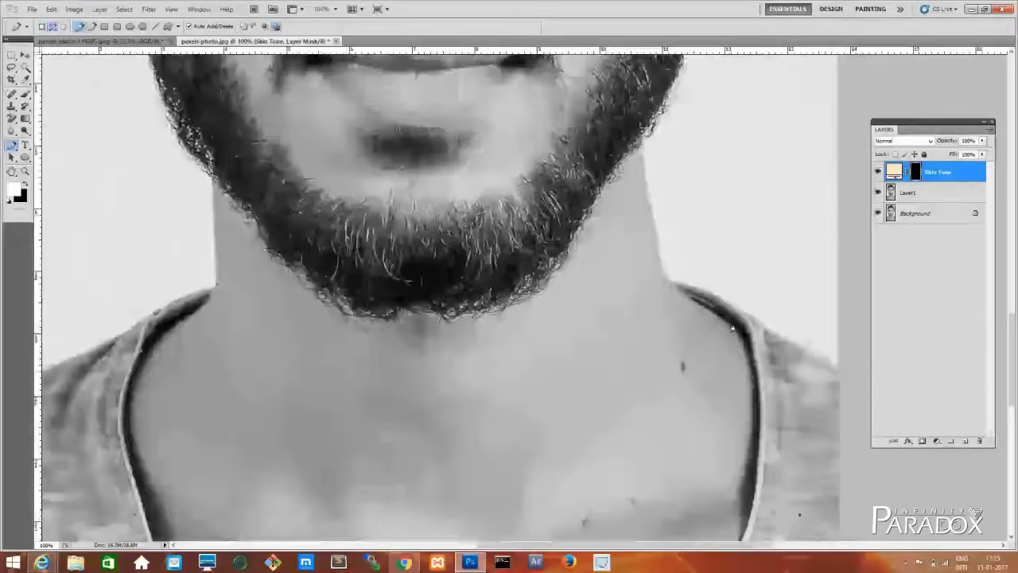
left_click_drag(415, 274, 461, 272)
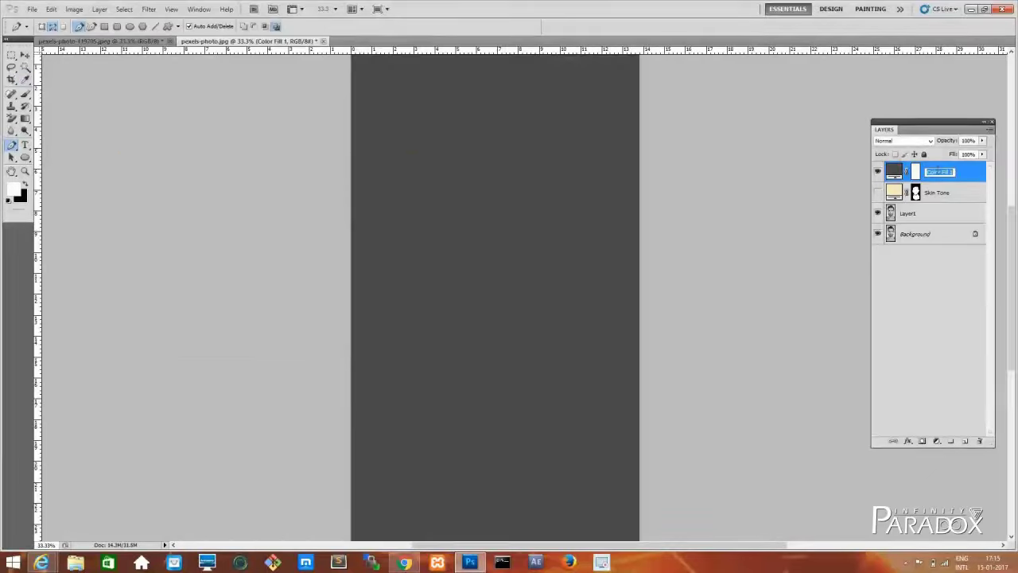
type("Shadow")
Name the grey fill Shadow, black out its mask, and trace eye and nose shadows
left_click(916, 172)
key("ctrl+i")
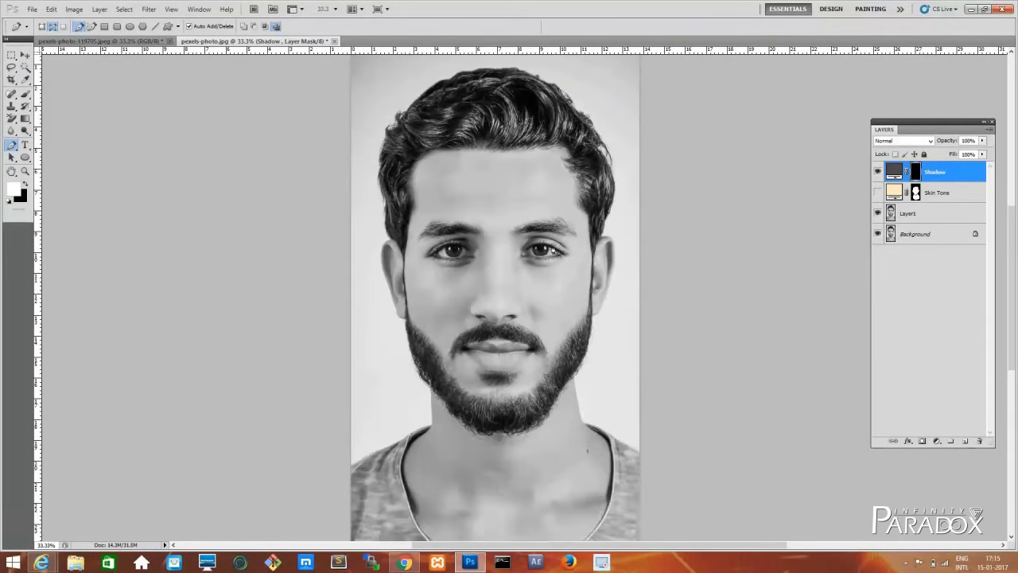
key("ctrl+equal")
key("ctrl+equal")
key("ctrl+equal")
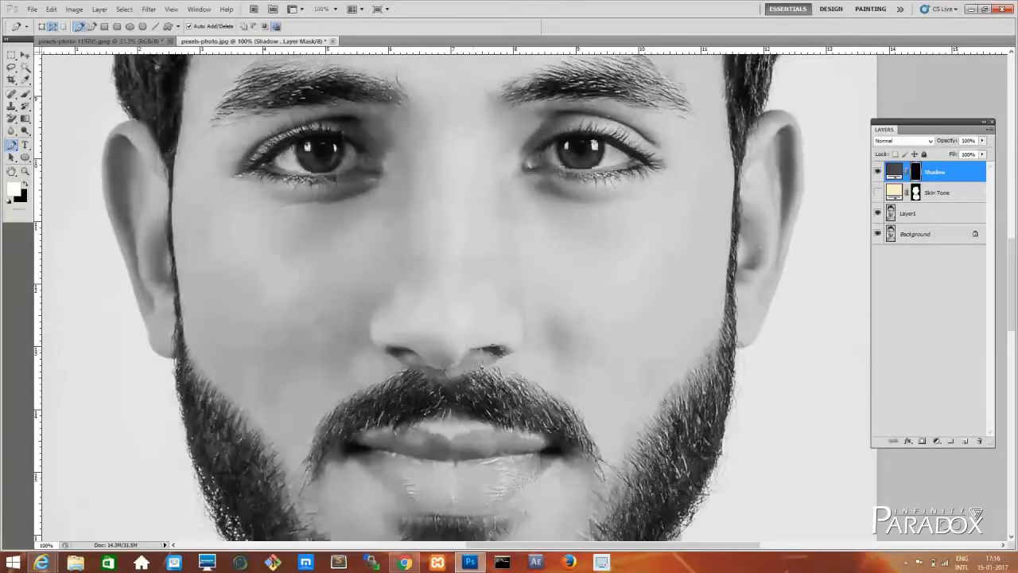
scroll(478, 359, "down", 2)
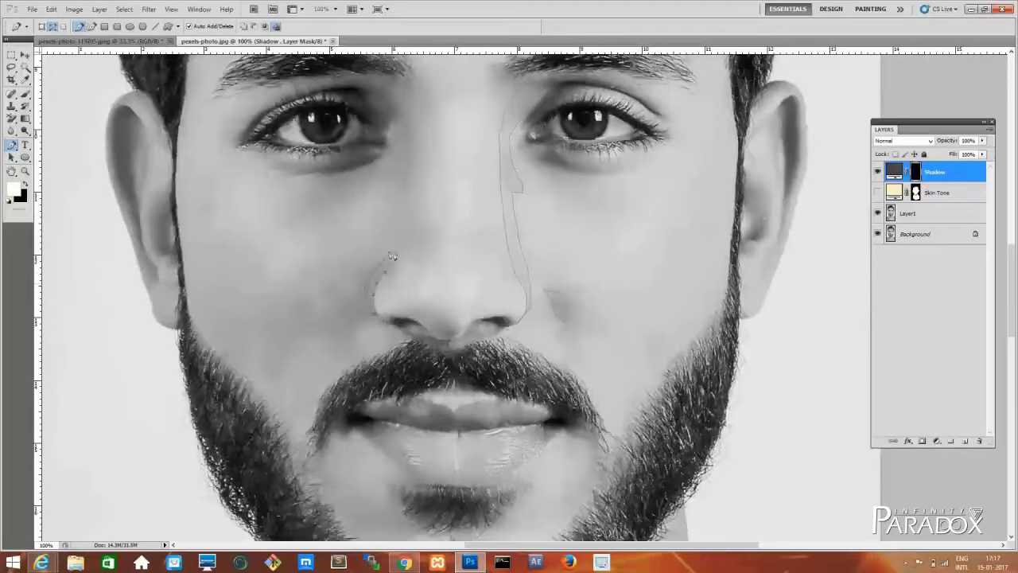
scroll(392, 256, "up", 3)
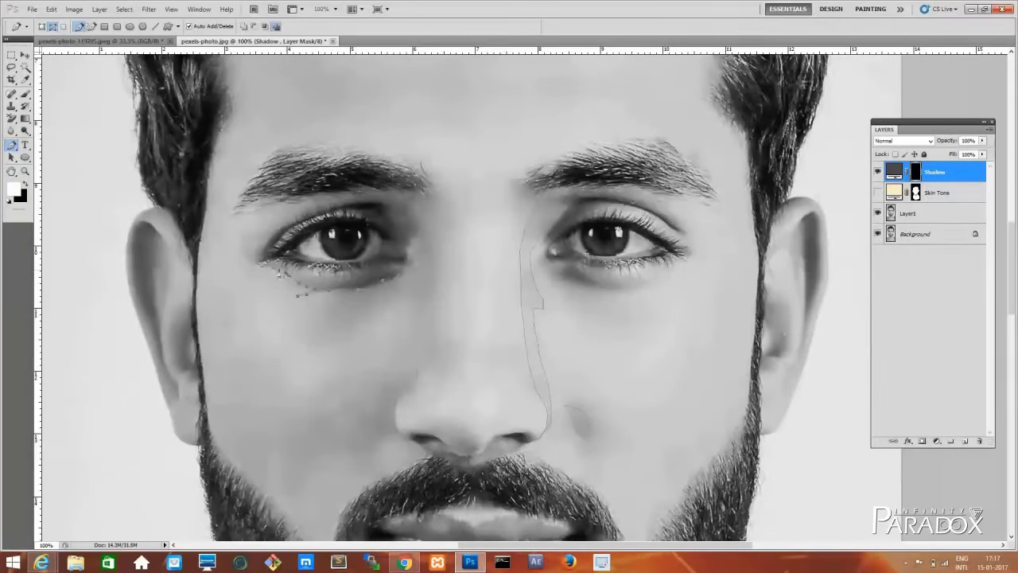
left_click_drag(383, 307, 277, 369)
left_click_drag(545, 350, 541, 342)
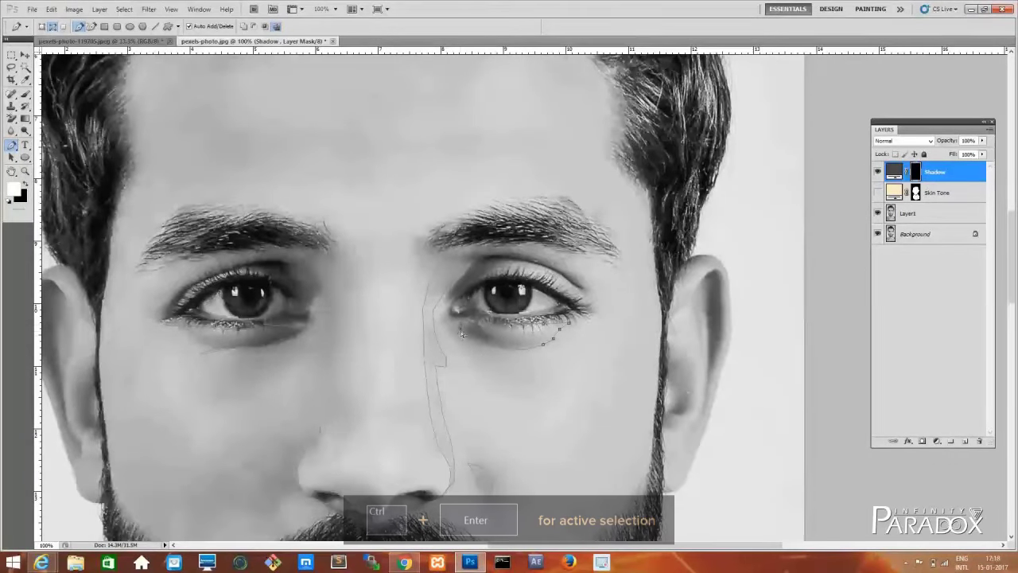
Turn the shadow paths into a selection and fill the mask to reveal grey shadows
key("ctrl+Return")
key("alt+BackSpace")
key("ctrl+d")
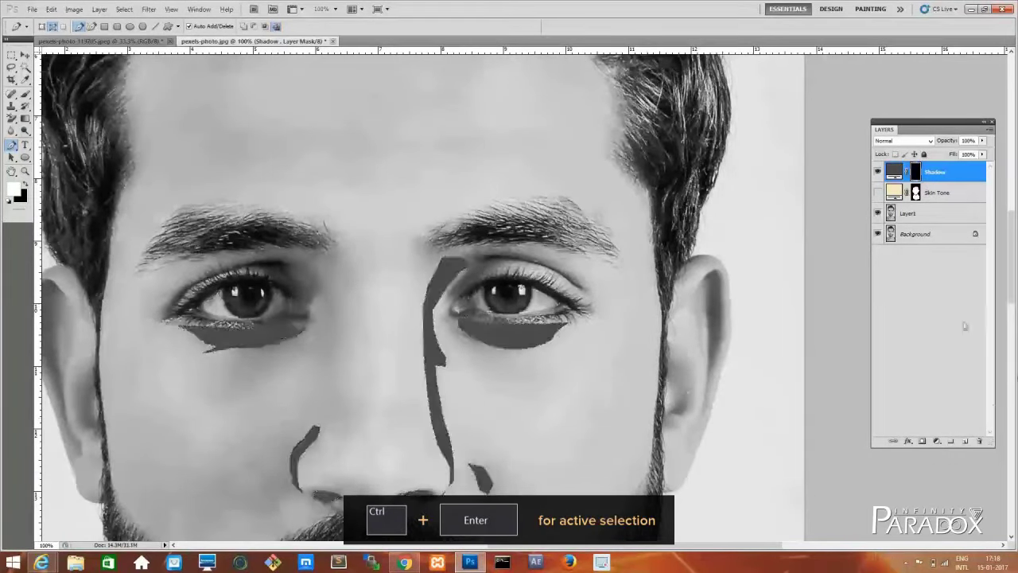
key("ctrl+minus")
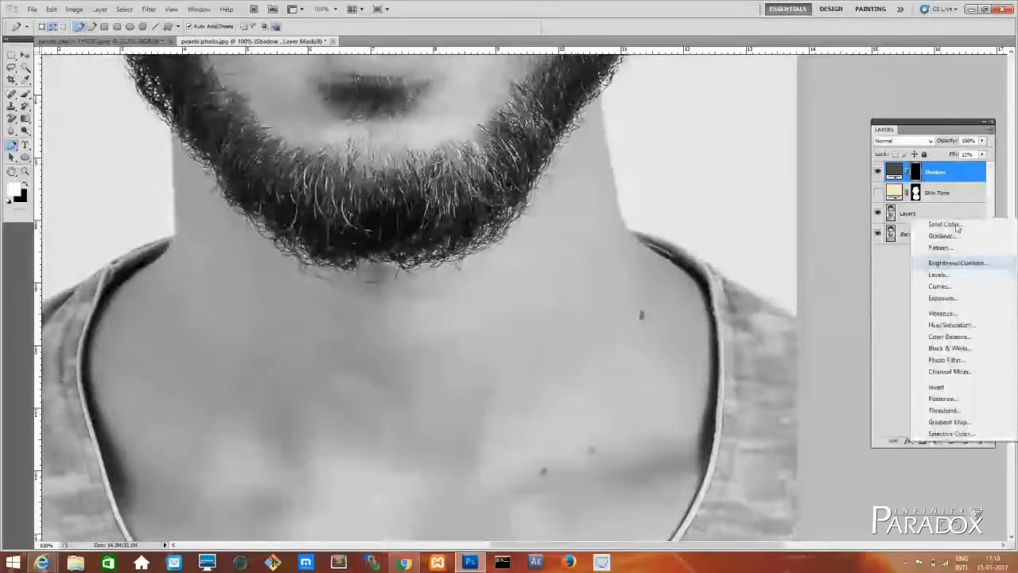
Add a black Solid Color fill layer and begin renaming it
left_click(954, 226)
key("Return")
double_click(938, 171)
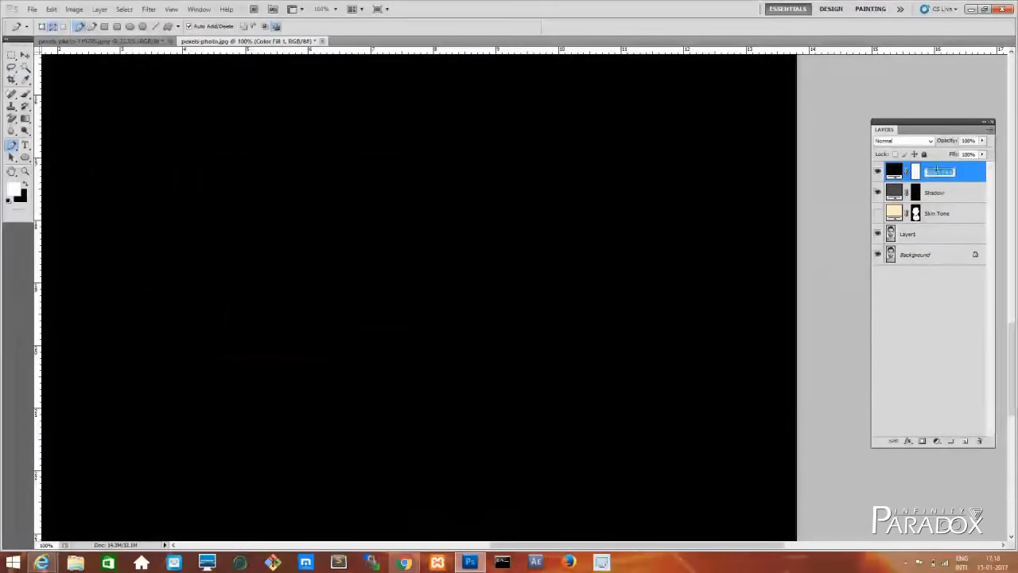
Name the black fill Othe Shadows, invert its mask, and trace the upper lash line
key("Return")
key("ctrl+i")
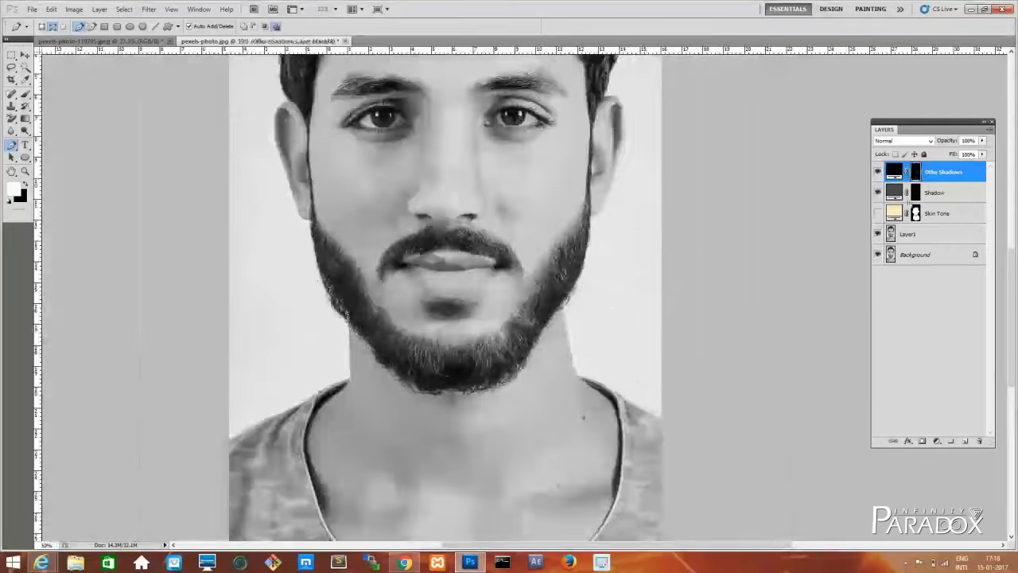
key("ctrl+plus")
key("ctrl+plus")
scroll(451, 271, "up", 3)
scroll(525, 208, "up", 2)
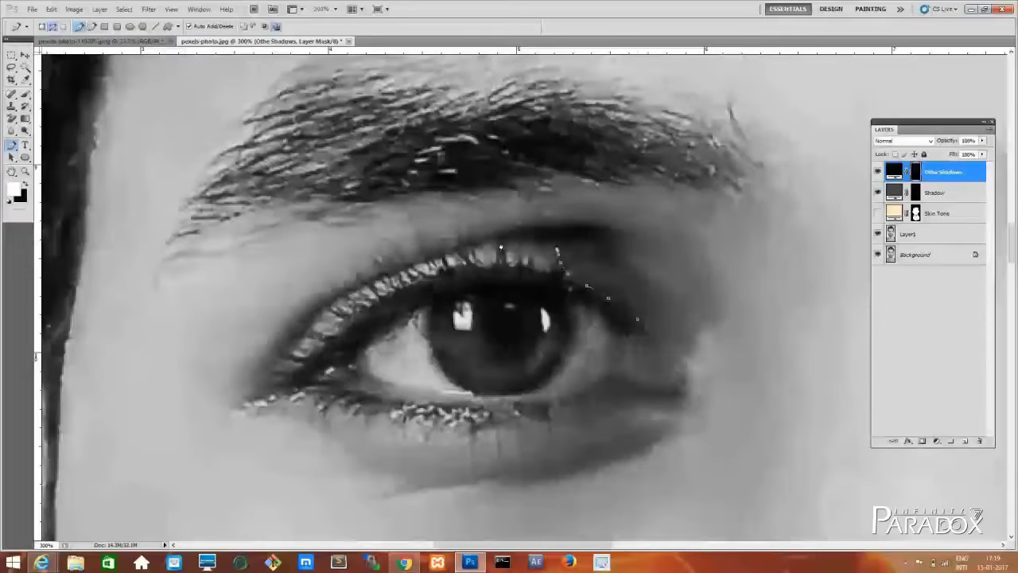
left_click_drag(501, 247, 308, 315)
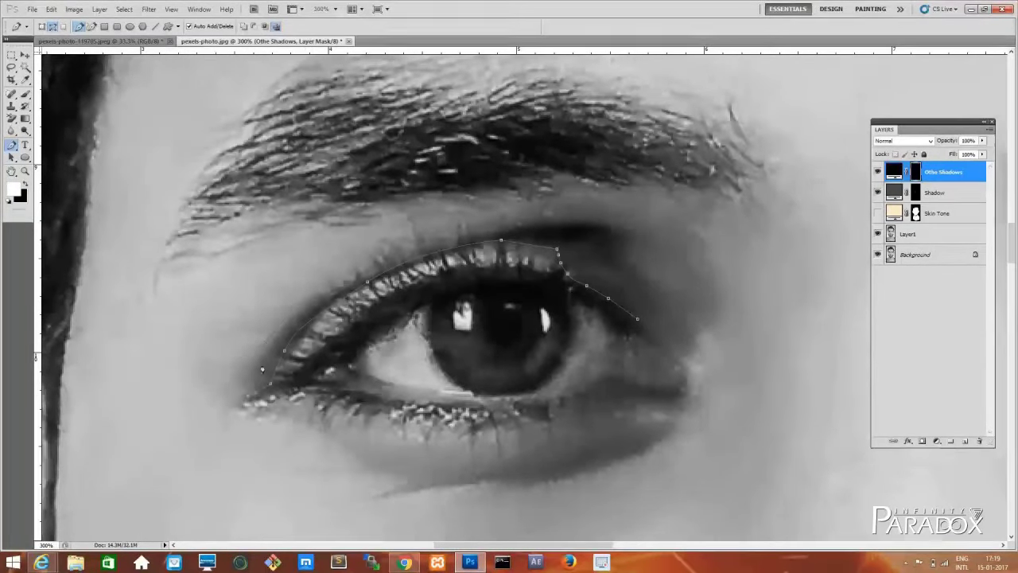
left_click_drag(617, 235, 659, 295)
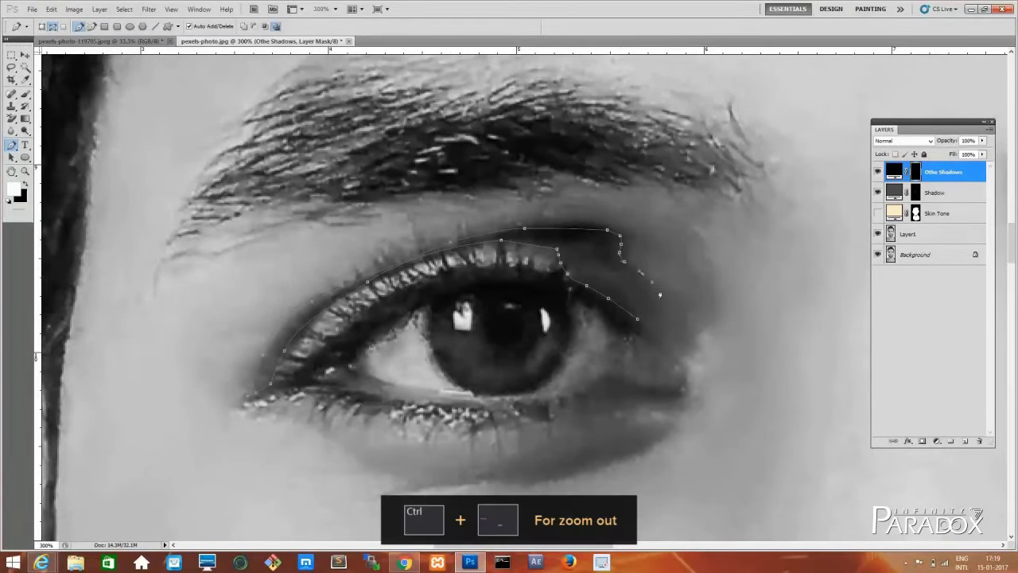
Zoom in on the neck and place a path point along the collar edge
key("ctrl+minus")
key("ctrl+minus")
scroll(466, 325, "down", 5)
key("ctrl+equal")
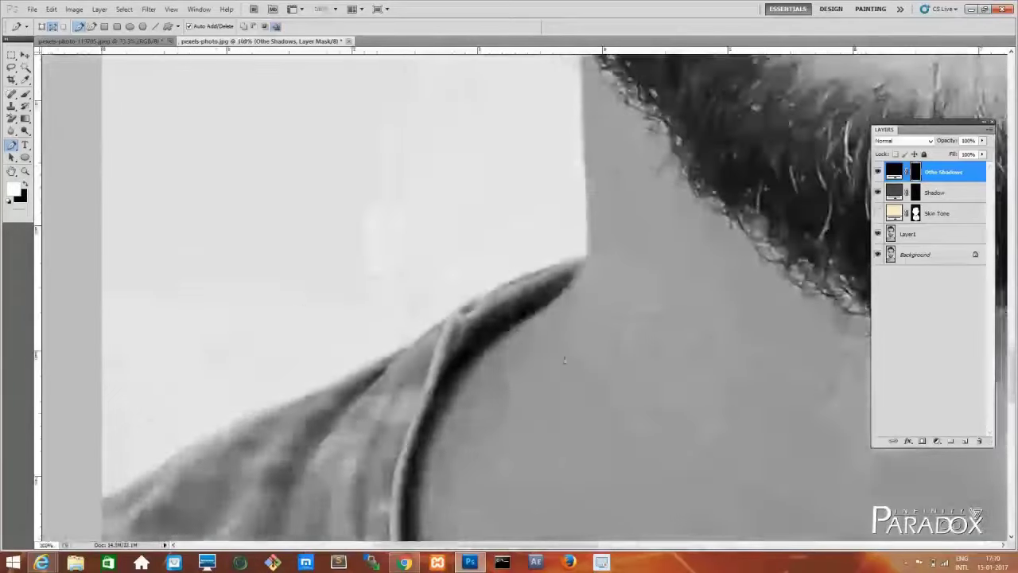
key("ctrl+equal")
key("ctrl+equal")
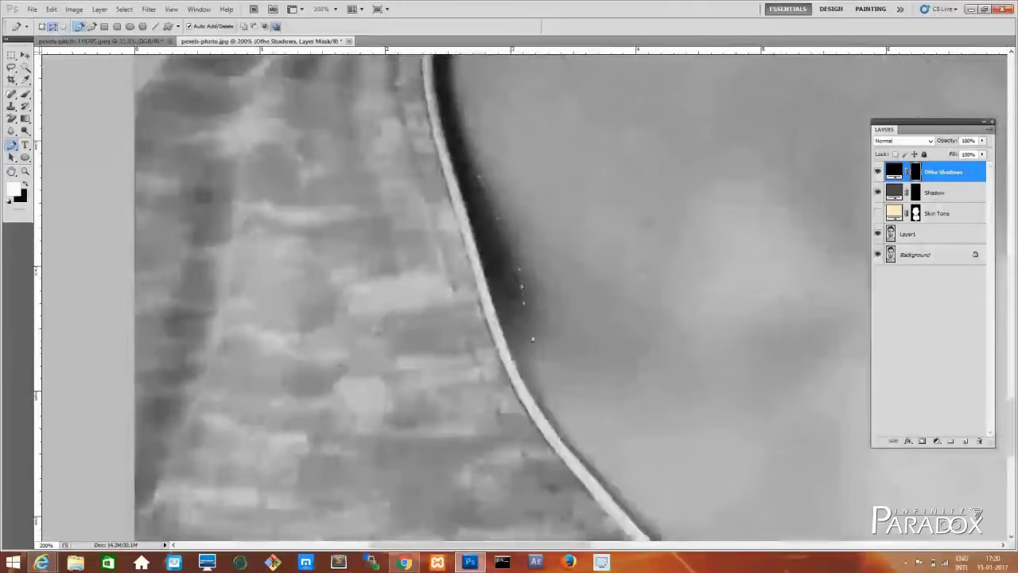
key("ctrl+equal")
key("ctrl+equal")
scroll(339, 307, "up", 3)
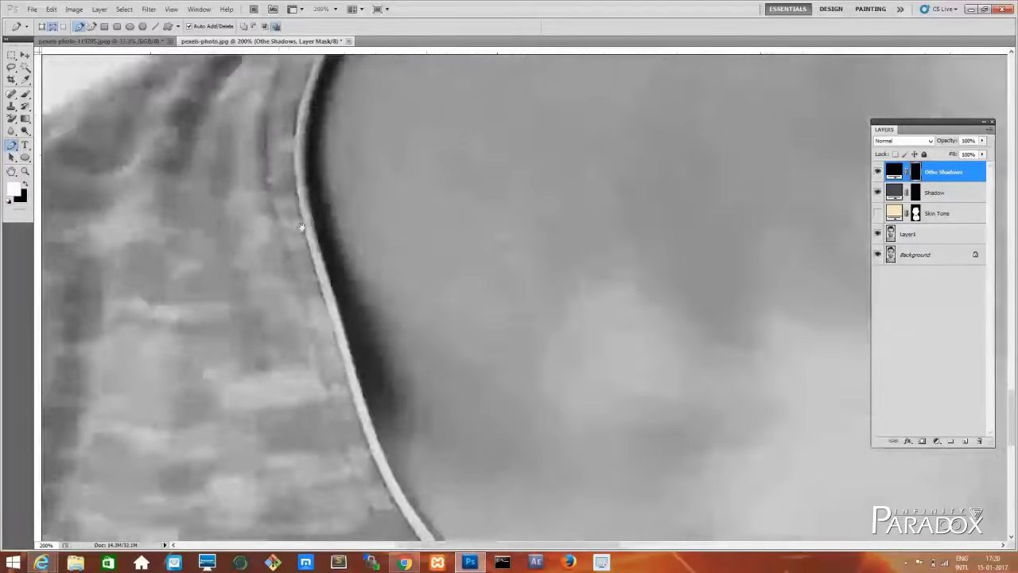
scroll(339, 307, "up", 3)
scroll(339, 307, "up", 3)
scroll(339, 307, "up", 3)
scroll(340, 307, "right", 5)
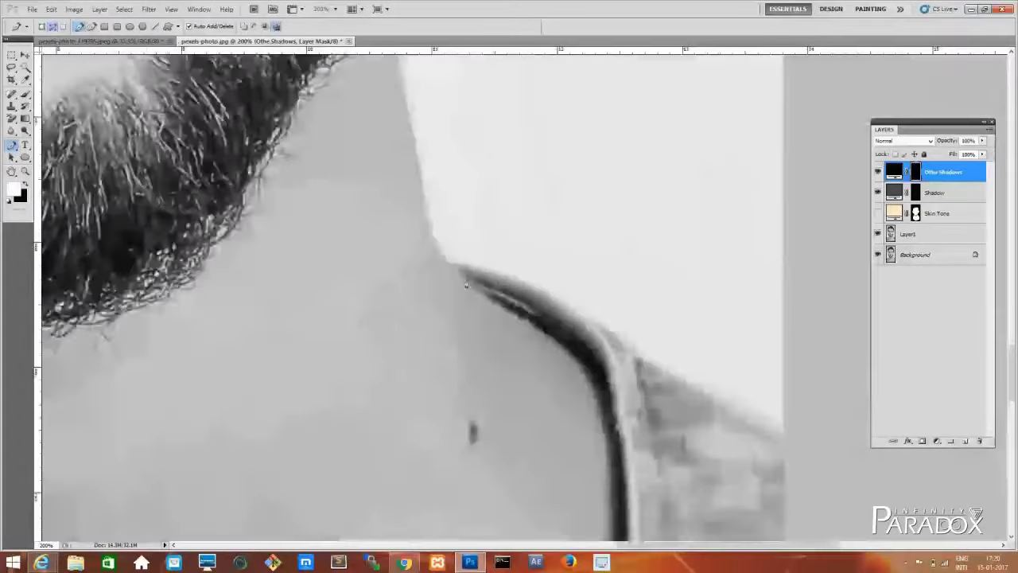
scroll(594, 258, "down", 3)
left_click_drag(593, 258, 593, 252)
left_click(596, 255)
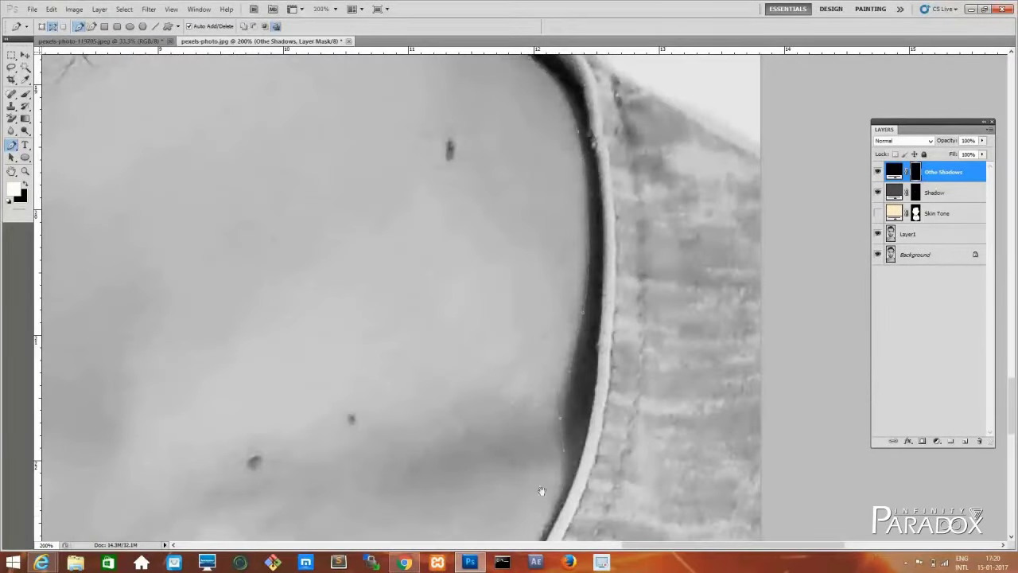
Reposition the view over the beard and collar, then return to the Pen tool
left_click_drag(541, 490, 592, 143)
scroll(578, 282, "up", 5)
scroll(578, 282, "right", 2)
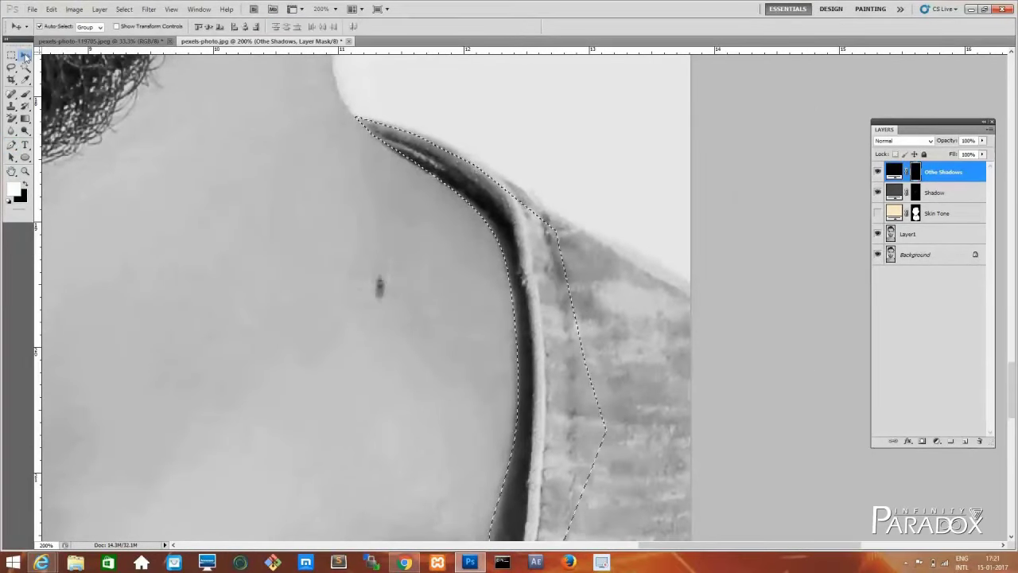
key("ctrl+minus")
key("ctrl+minus")
key("v")
scroll(722, 240, "left", 3)
scroll(722, 241, "up", 3)
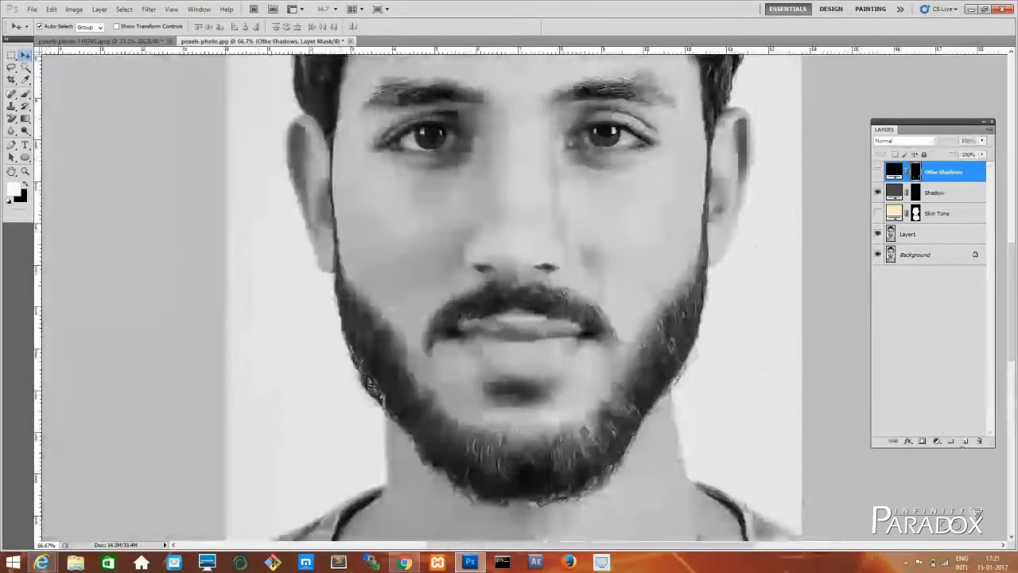
scroll(722, 241, "up", 2)
key("p")
Inspect the eye and ear up close, then select the Shadow layer
key("ctrl+plus")
key("ctrl+plus")
scroll(573, 115, "up", 2)
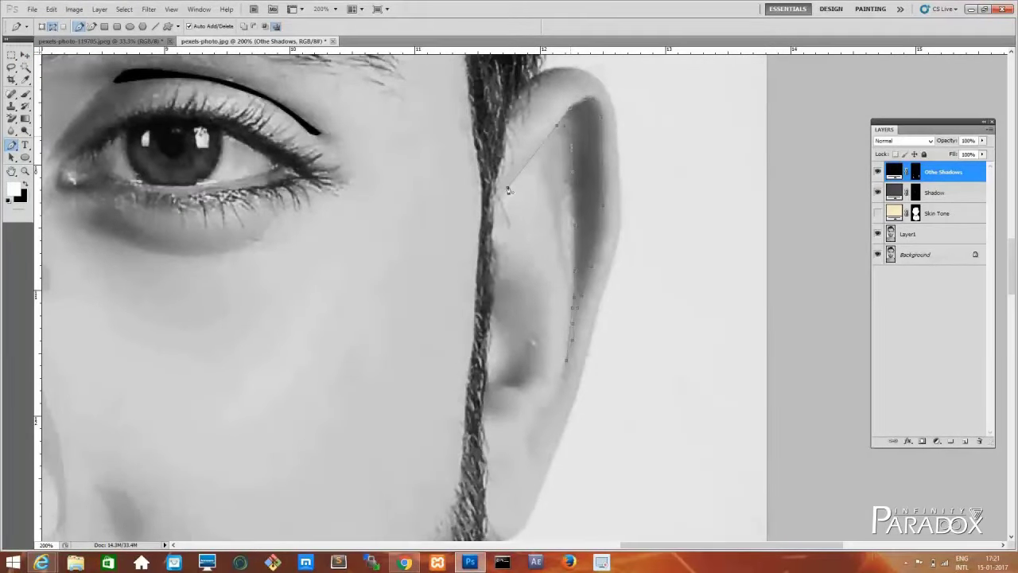
scroll(512, 187, "left", 2)
scroll(512, 187, "down", 1)
scroll(572, 308, "down", 1)
scroll(540, 310, "left", 3)
scroll(249, 396, "left", 10)
scroll(271, 414, "left", 2)
scroll(301, 523, "up", 1)
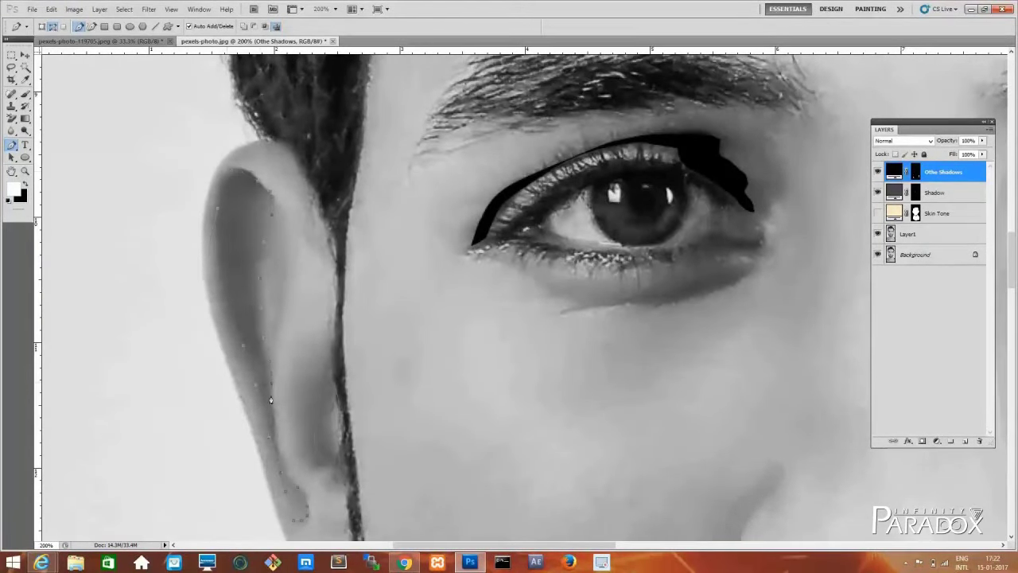
key("ctrl+minus")
key("ctrl+minus")
key("ctrl+minus")
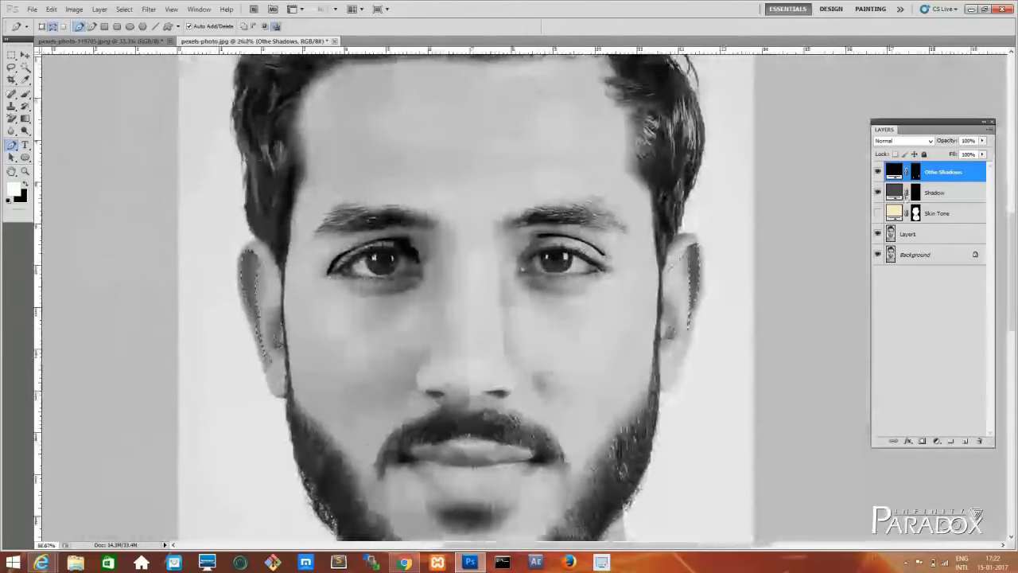
left_click(934, 192)
scroll(744, 262, "up", 3)
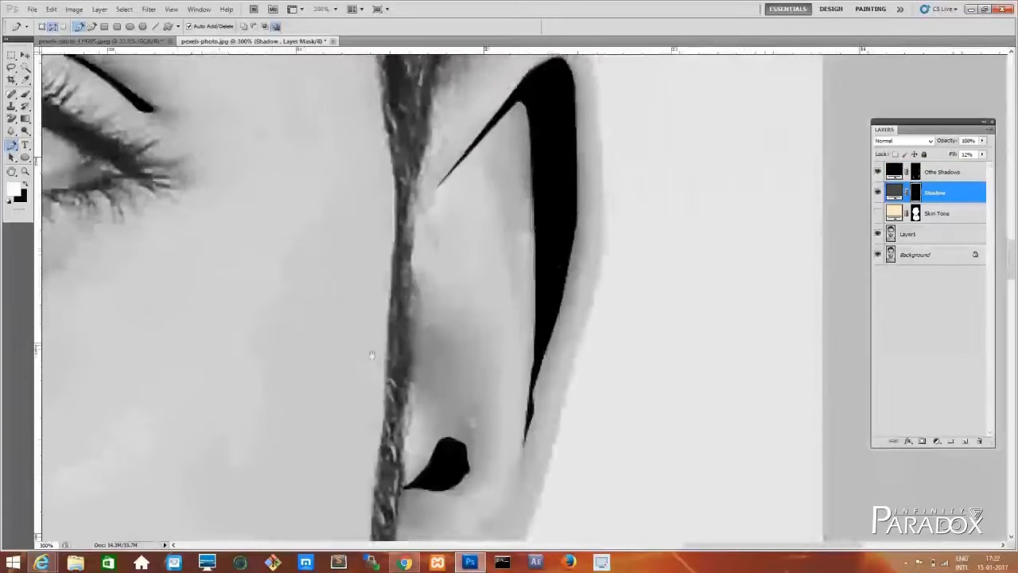
Trace the ear shadow on Shadow, show Skin Tone, and set Othe Shadows opacity to 39%
left_click_drag(506, 107, 518, 156)
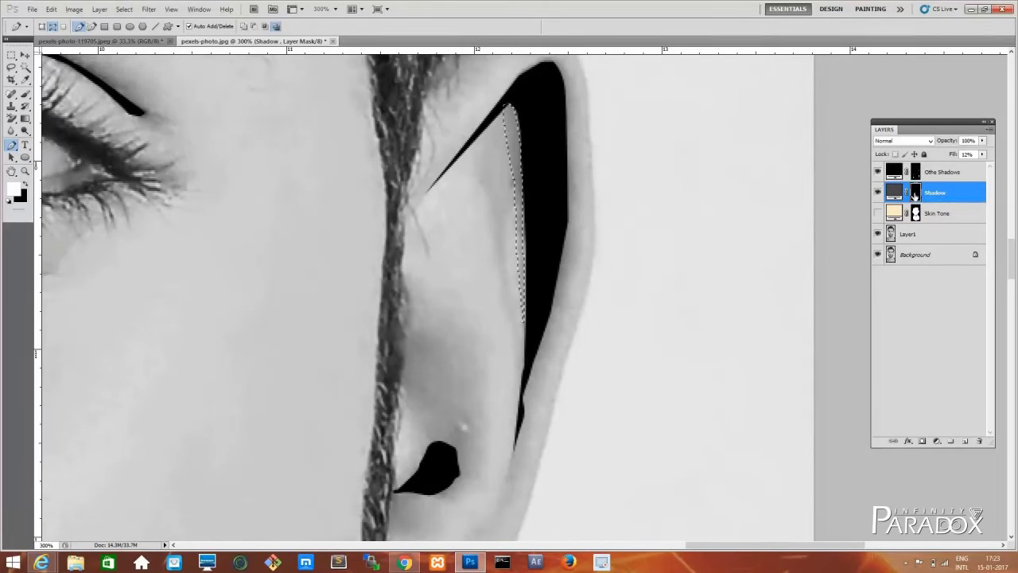
scroll(445, 343, "left", 10)
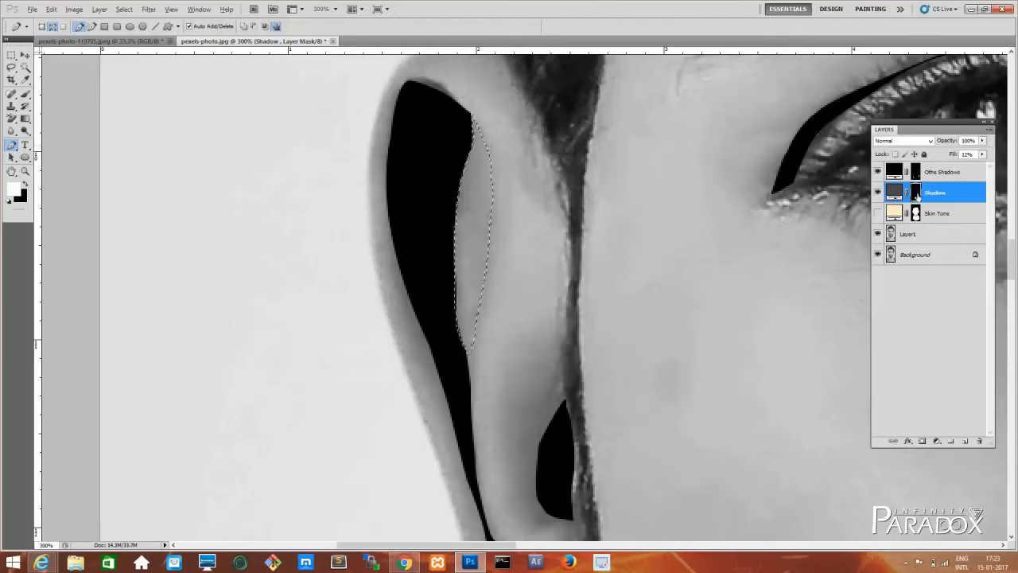
scroll(549, 150, "down", 8)
left_click(877, 214)
left_click(944, 172)
left_click_drag(947, 140, 917, 140)
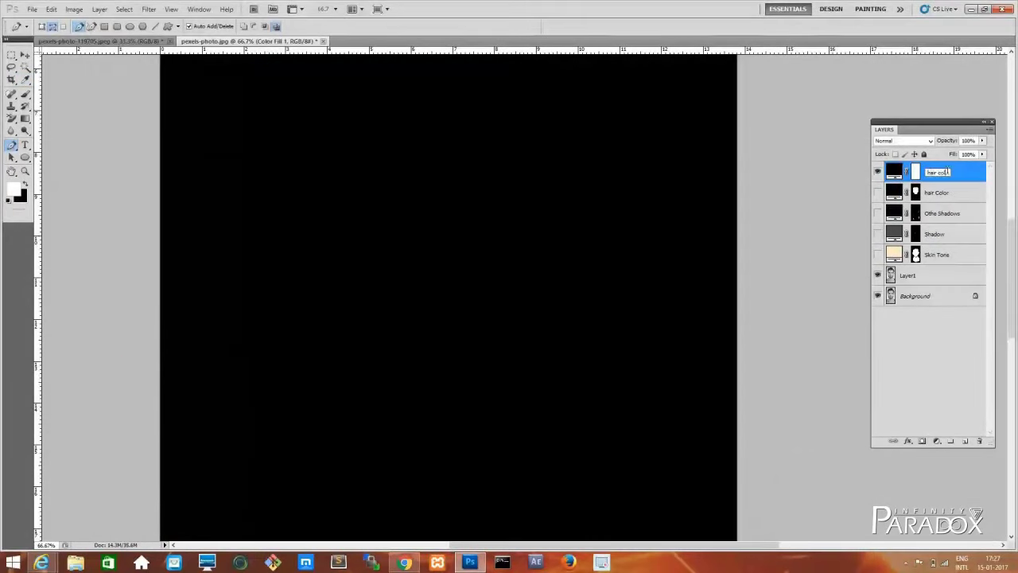
Invert the hair color mask and trace the hairline around the eyebrow, eye and ear
key("ctrl+i")
key("ctrl+plus")
key("ctrl+plus")
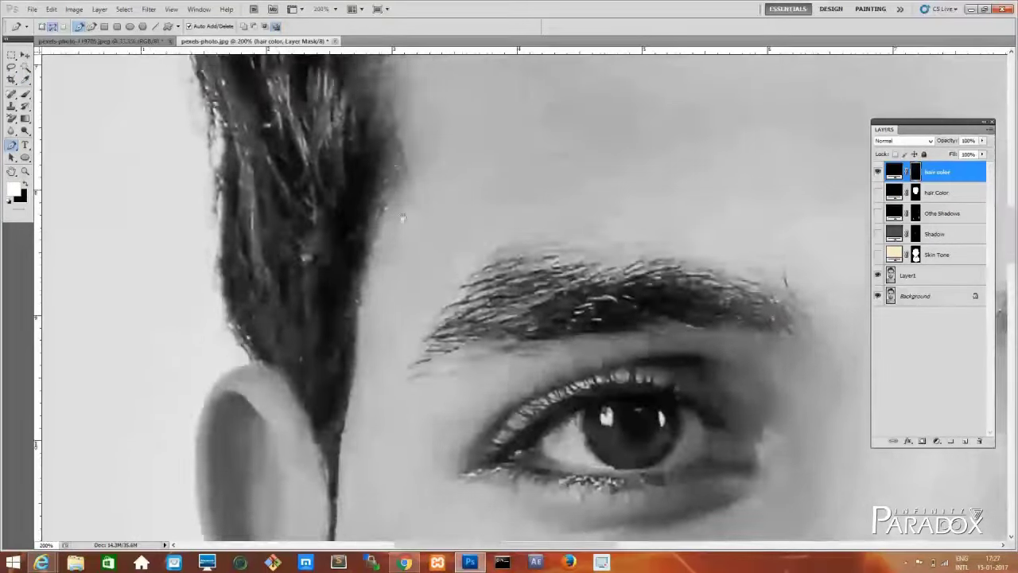
mouse_move(368, 386)
left_mouse_down()
mouse_move(430, 379)
mouse_move(445, 239)
mouse_move(533, 185)
mouse_move(489, 185)
left_mouse_up()
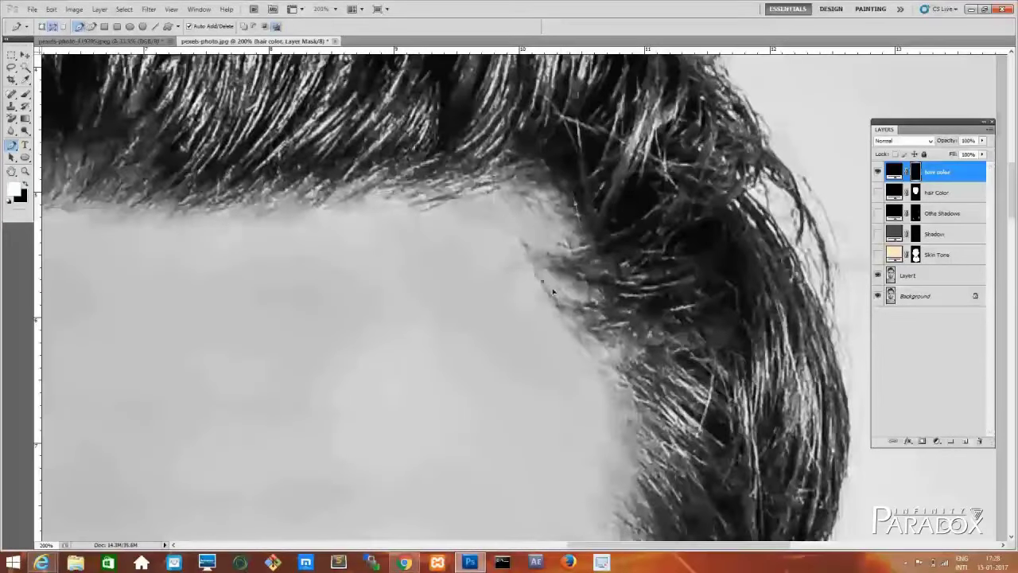
left_click_drag(585, 318, 445, 120)
left_click_drag(446, 398, 446, 294)
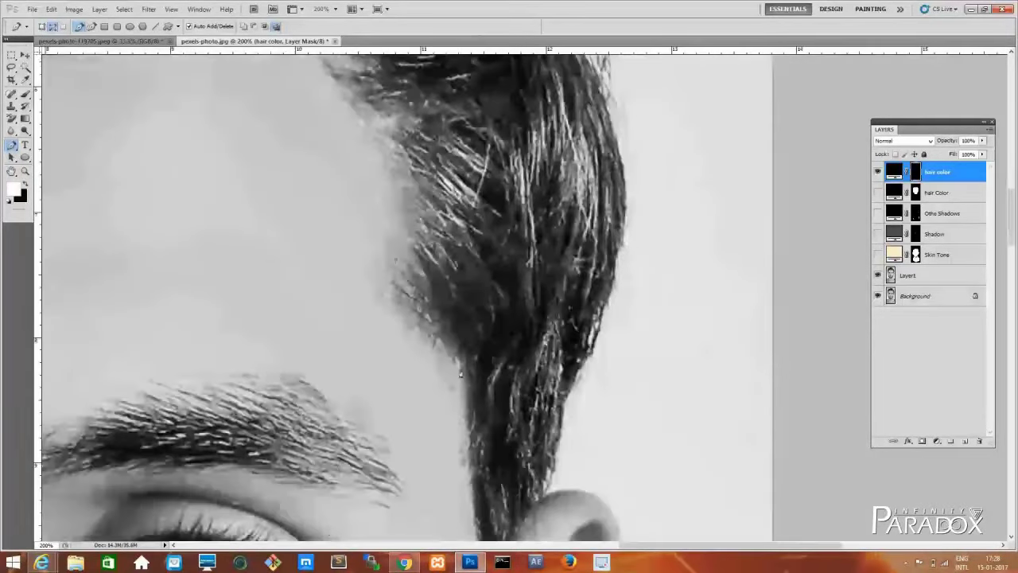
left_click_drag(445, 517, 426, 306)
left_click_drag(420, 466, 370, 363)
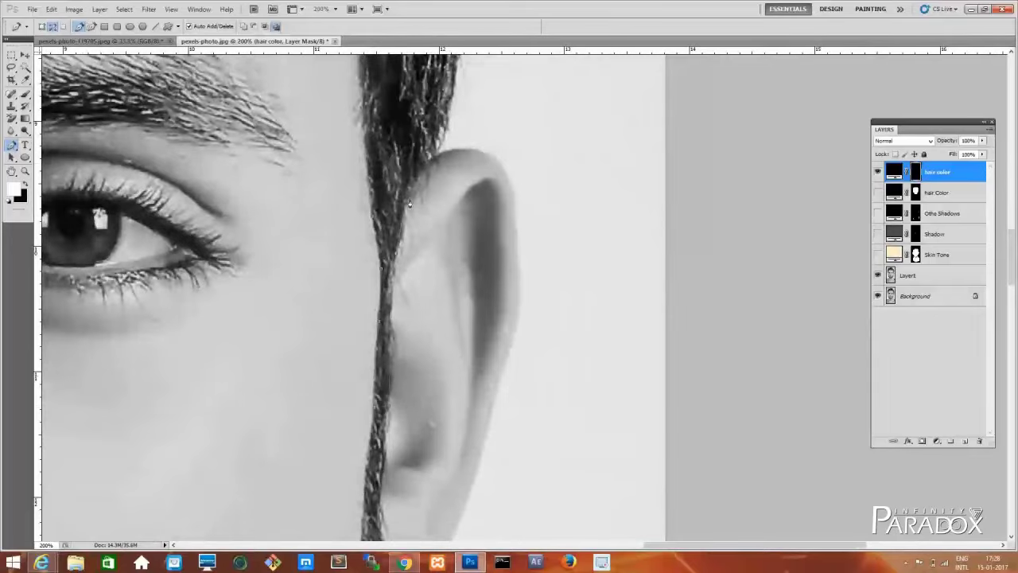
left_click_drag(446, 120, 366, 437)
left_click_drag(431, 326, 352, 327)
key("ctrl+minus")
key("ctrl+minus")
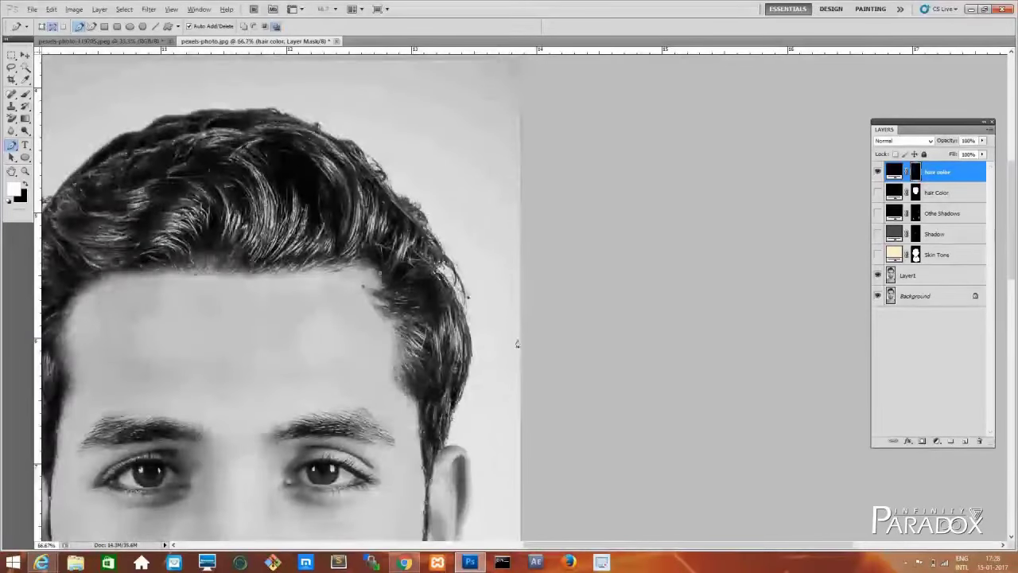
key("ctrl+plus")
key("ctrl+plus")
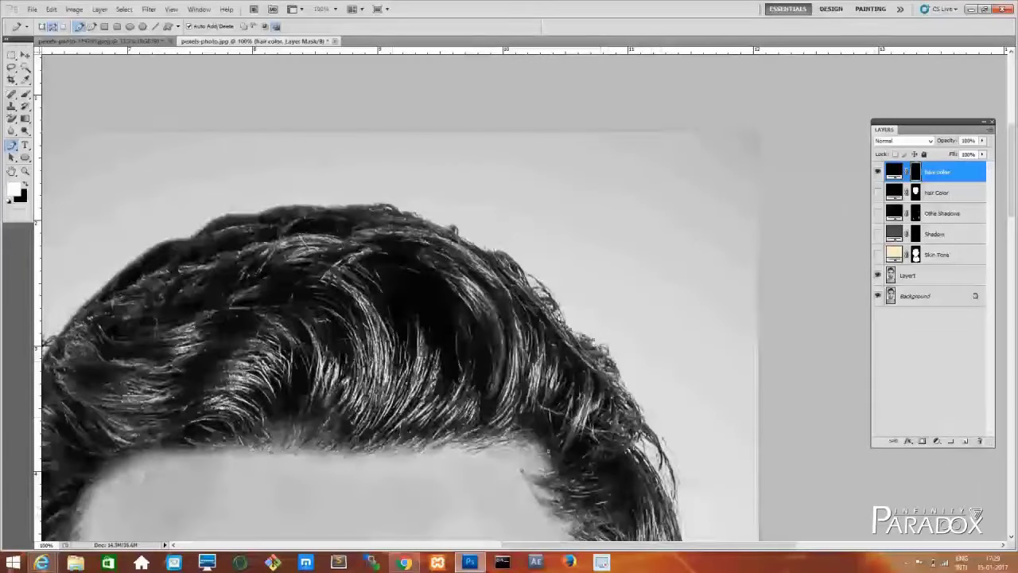
key("ctrl+minus")
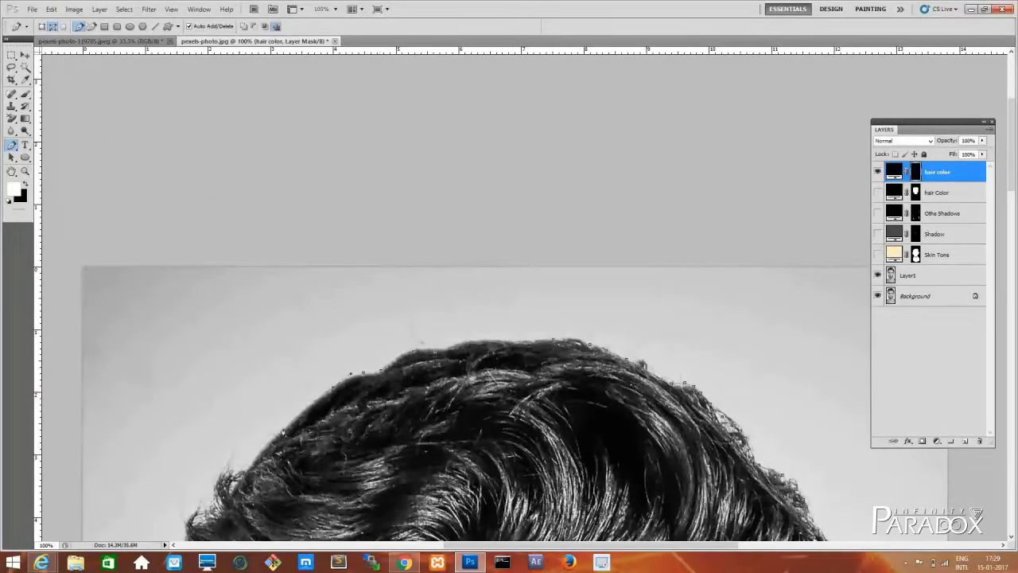
Continue the hair outline over the top of the head and side of the face
left_click_drag(283, 432, 420, 317)
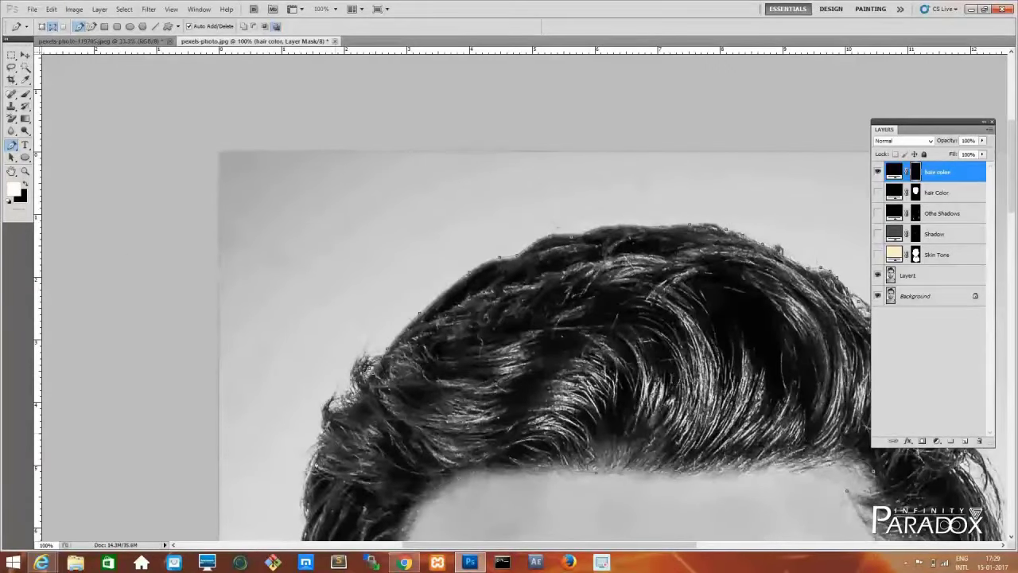
left_click_drag(315, 463, 389, 279)
left_click_drag(391, 486, 398, 450)
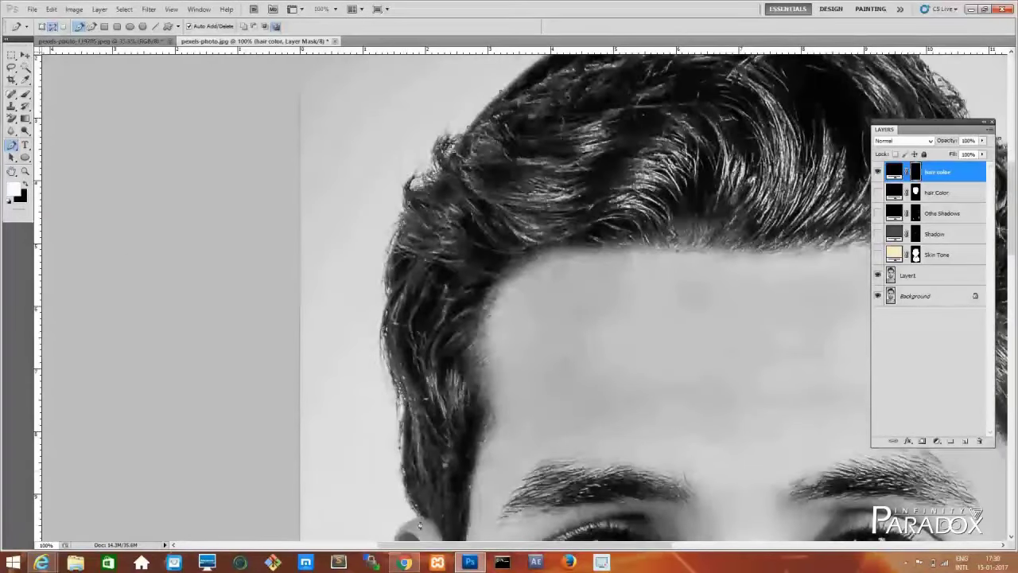
left_click_drag(420, 525, 406, 477)
scroll(477, 318, "up", 1)
scroll(409, 233, "up", 1)
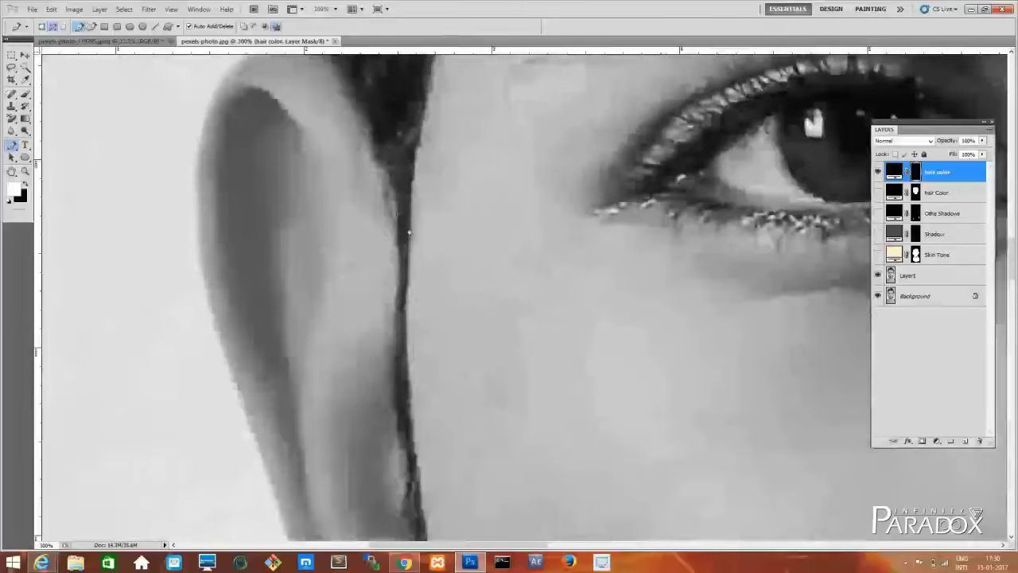
scroll(409, 232, "down", 1)
scroll(409, 232, "down", 1)
Extend the outline around the mouth, moustache and beard
left_click_drag(681, 494, 480, 319)
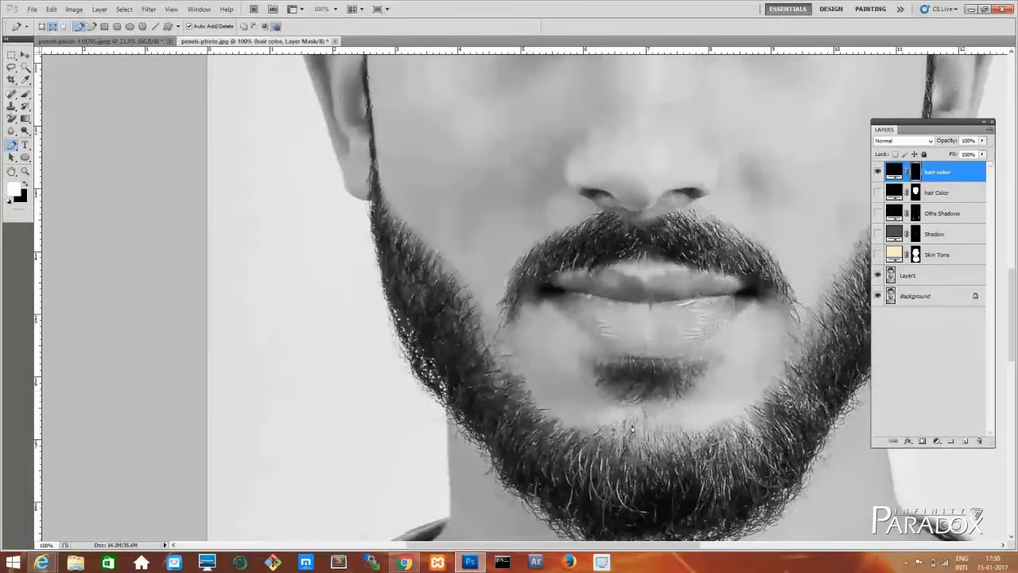
left_click_drag(779, 374, 624, 414)
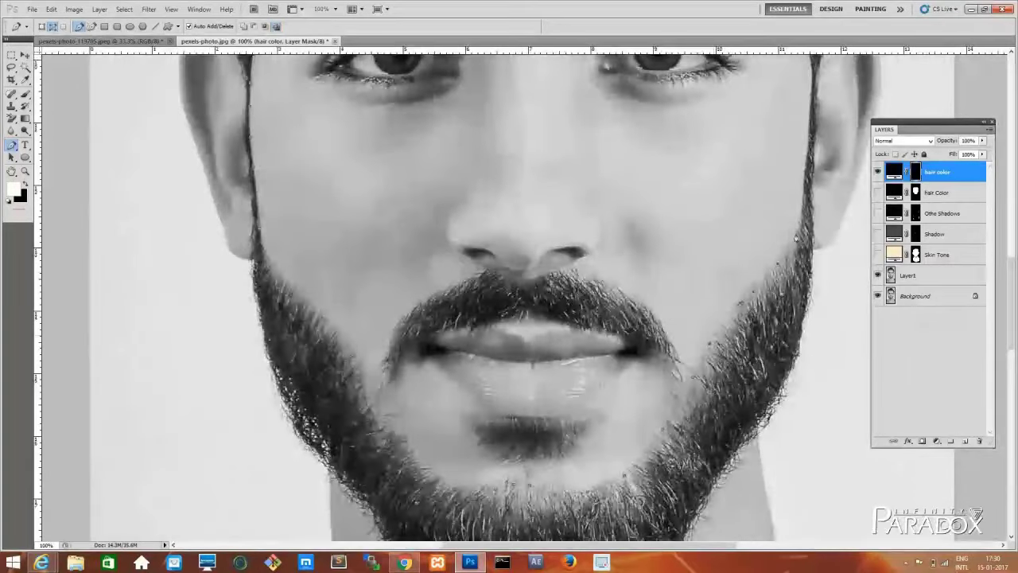
left_click_drag(641, 117, 641, 277)
left_click_drag(641, 413, 665, 159)
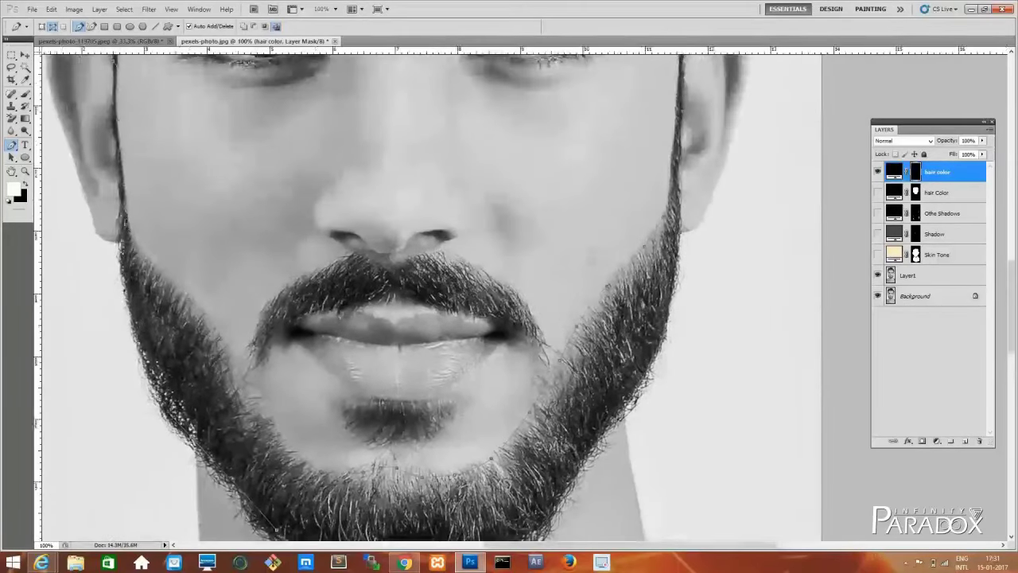
left_click_drag(107, 196, 111, 370)
left_click_drag(519, 431, 518, 340)
key("ctrl+plus")
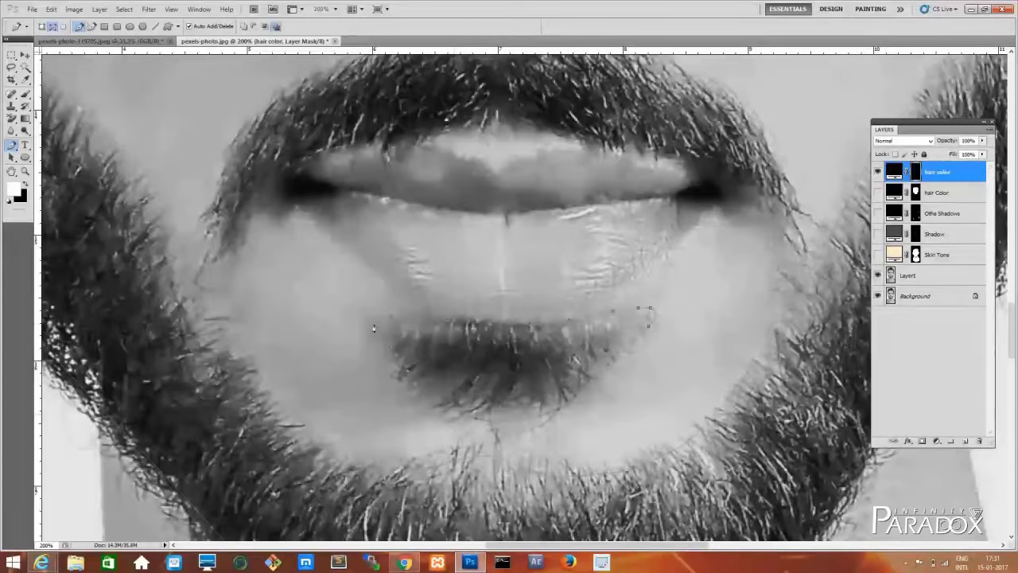
key("ctrl+minus")
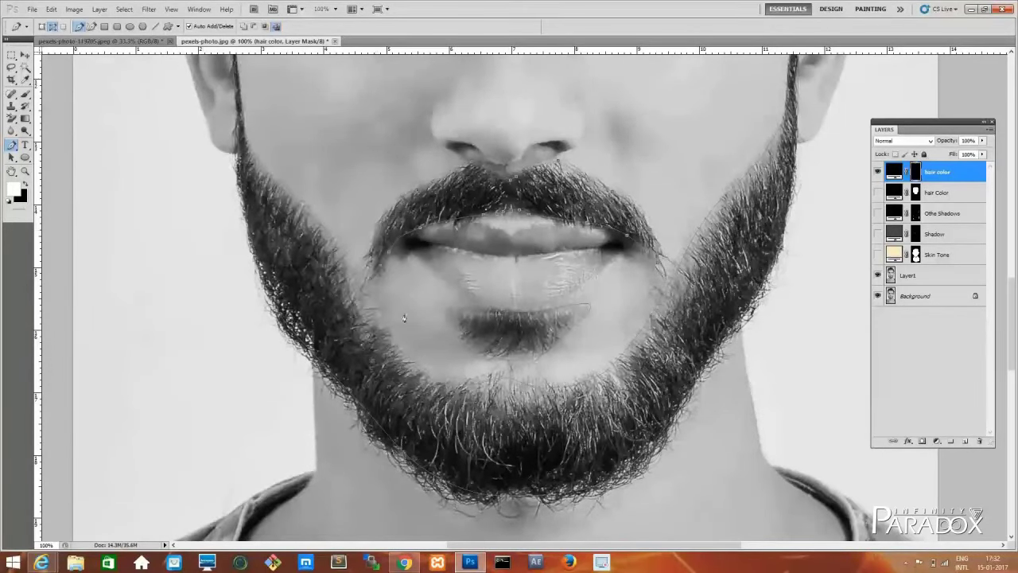
Select the hair and beard path and fill it to show solid black
key("ctrl+0")
key("alt+BackSpace")
key("ctrl+plus")
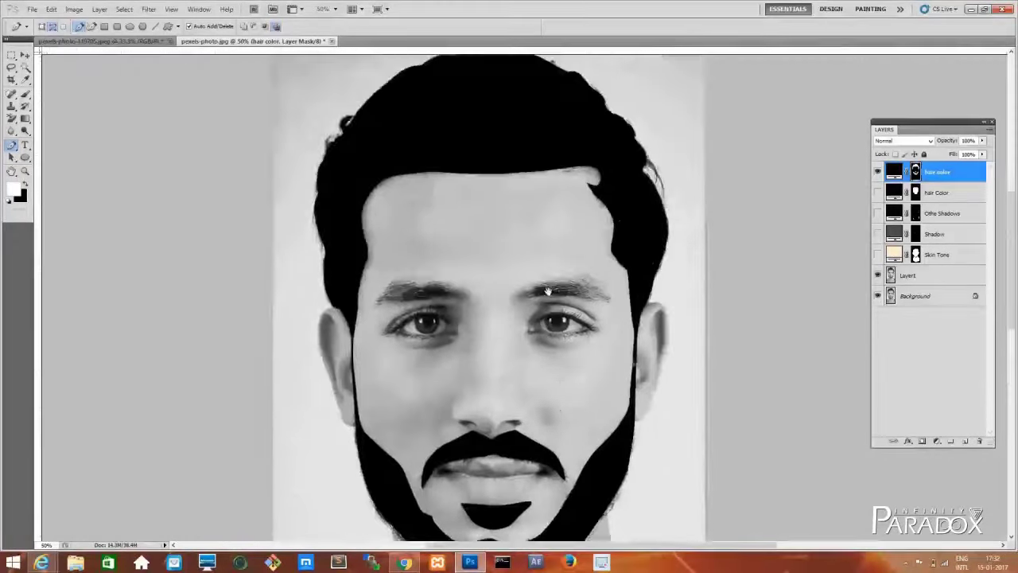
Trace the eyebrow outline with Pen points, make it a selection, and show the hair color layer
key("ctrl+plus")
key("ctrl+plus")
key("ctrl+plus")
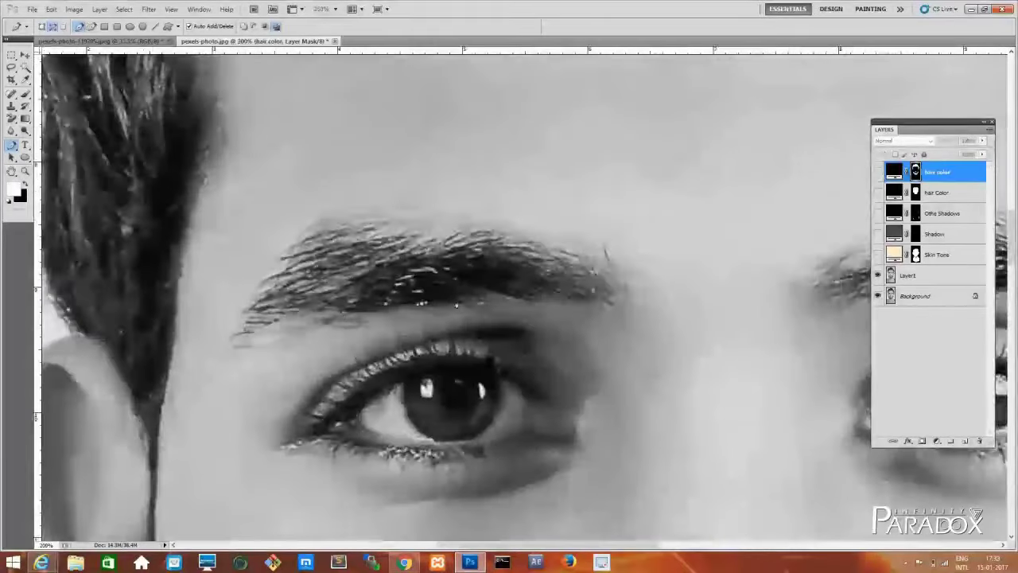
left_click(482, 297)
left_click(539, 300)
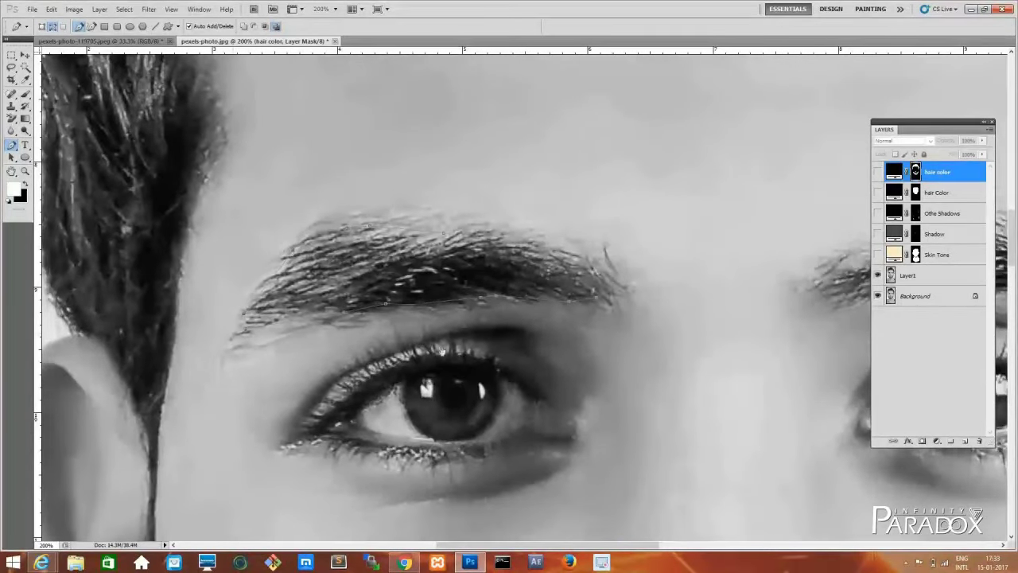
key("ctrl+minus")
left_click(641, 297)
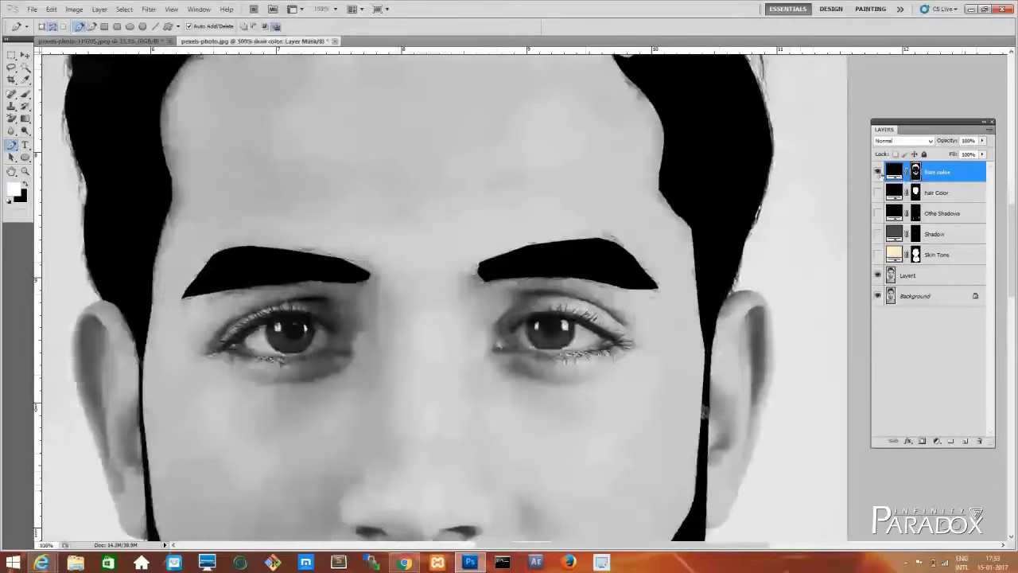
left_click_drag(334, 282, 360, 285)
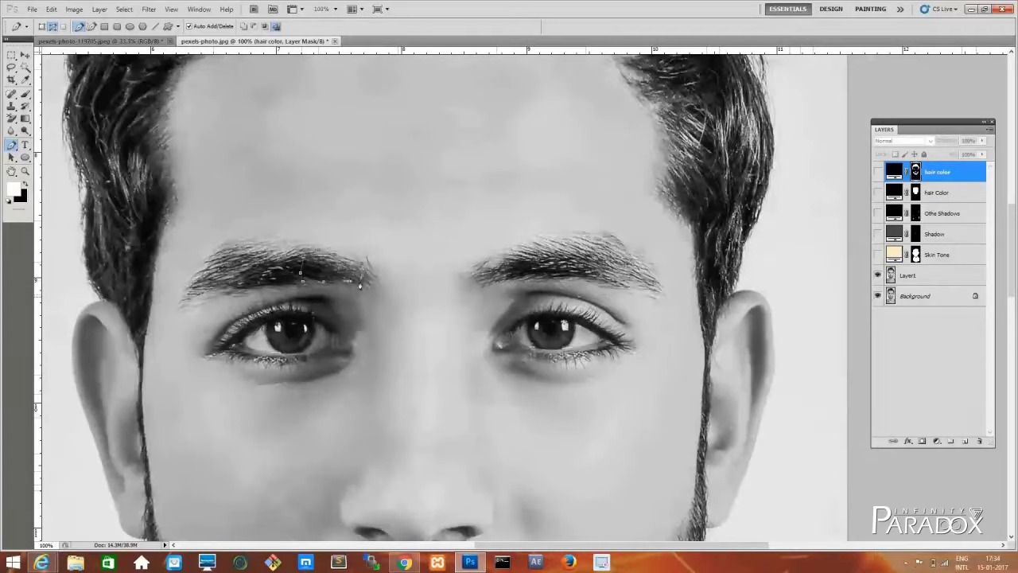
key("ctrl+Return")
left_click(879, 171)
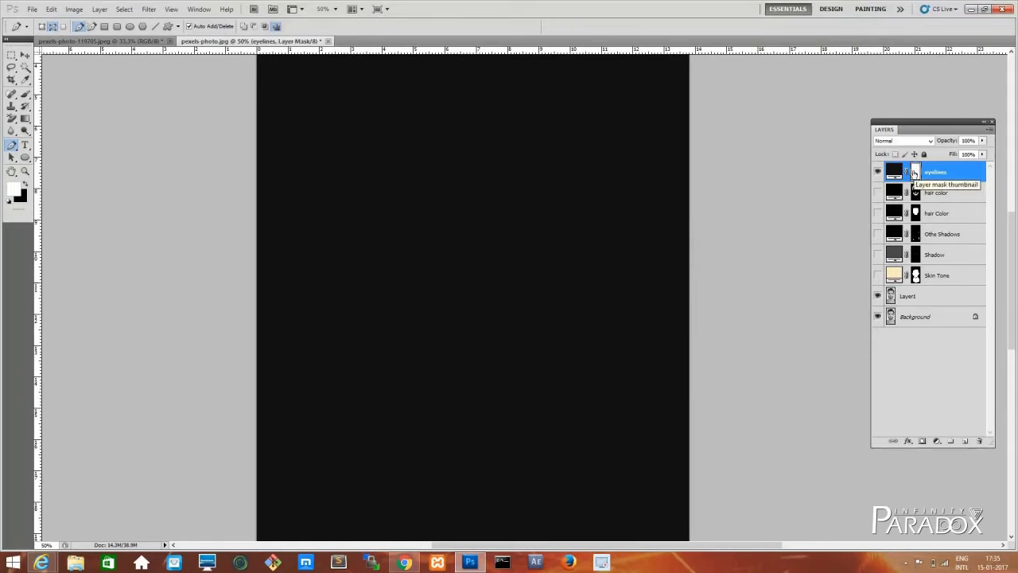
Invert the eyelines mask and Pen-trace the upper eyelid line for the black eyeliner
key("ctrl+i")
scroll(581, 144, "up", 2)
scroll(581, 144, "up", 1)
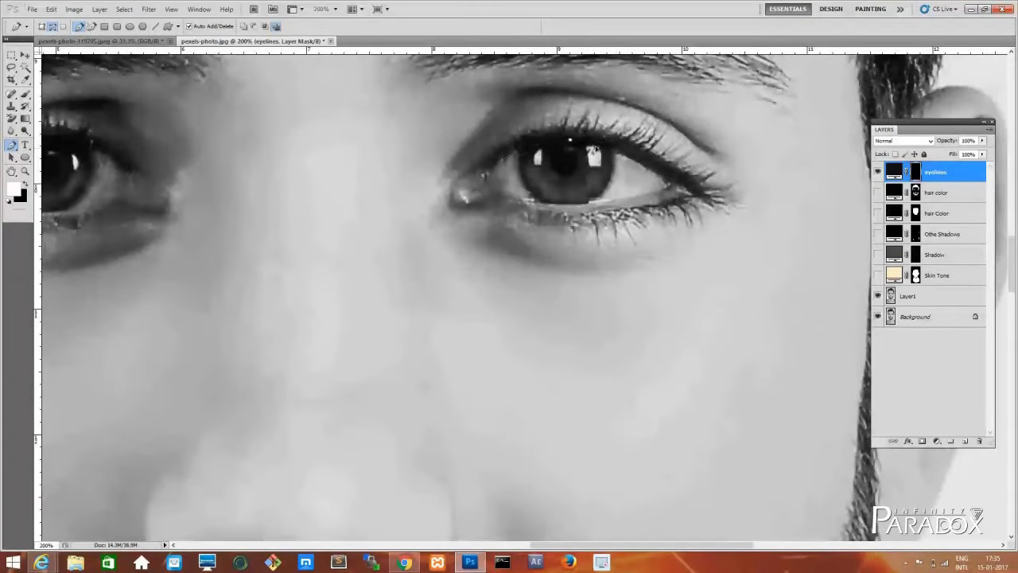
left_click_drag(593, 153, 620, 150)
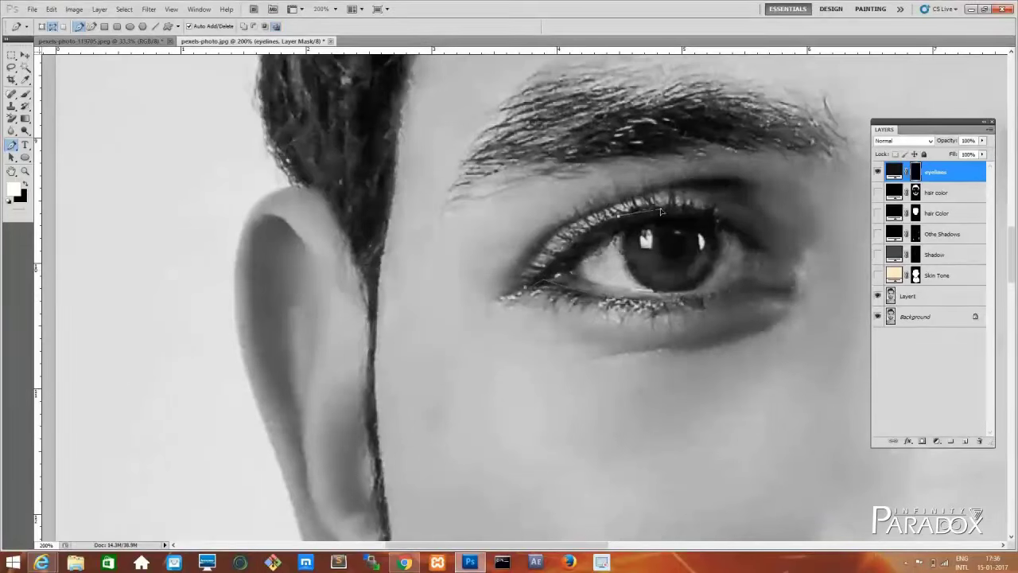
key("Return")
left_click_drag(657, 219, 615, 226)
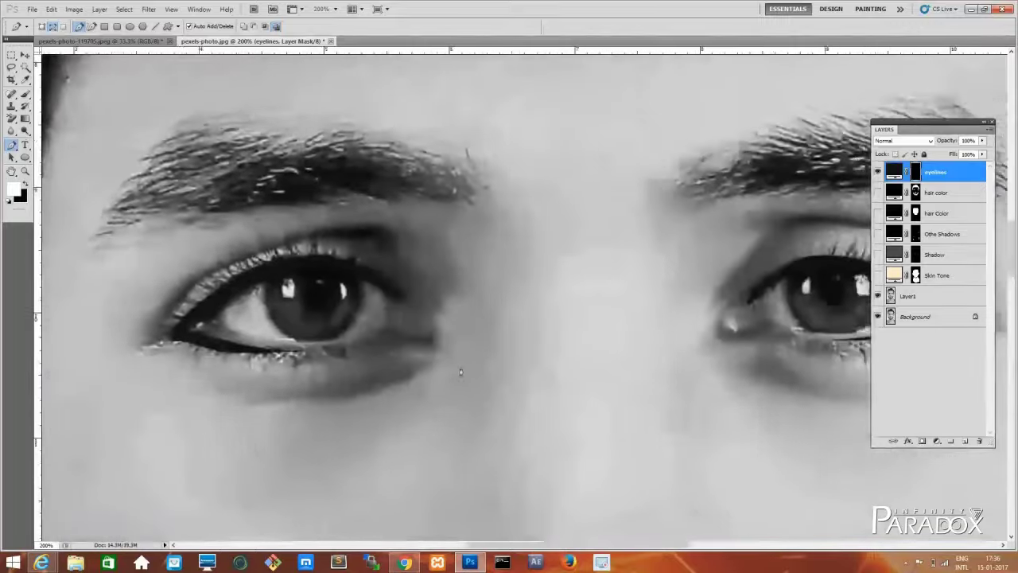
Add a new Solid Color fill layer set to white
left_click(937, 441)
left_click(911, 208)
left_click(371, 180)
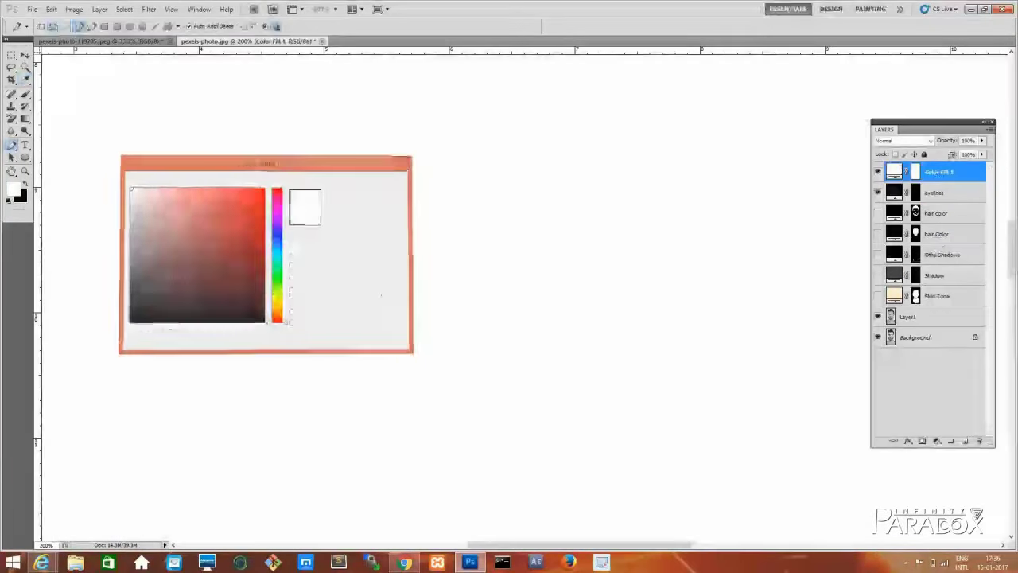
Rename the new white fill layer to 'eye ball'
double_click(962, 172)
left_click(912, 253)
double_click(935, 172)
type("eye ball")
key("Return")
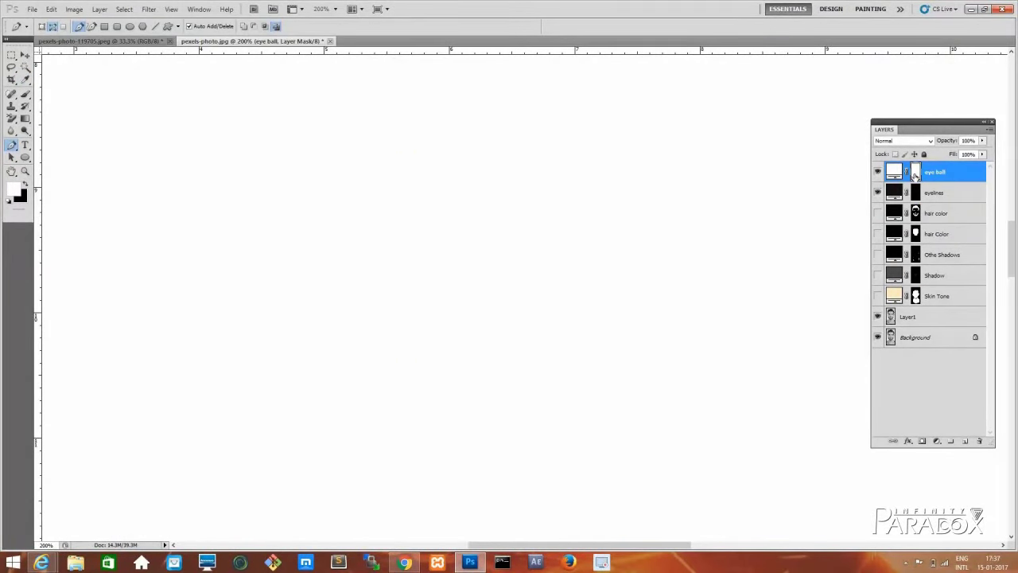
Invert the eye ball mask, trace both eyes, and fill their whites into the mask
key("ctrl+i")
left_click_drag(246, 326, 311, 321)
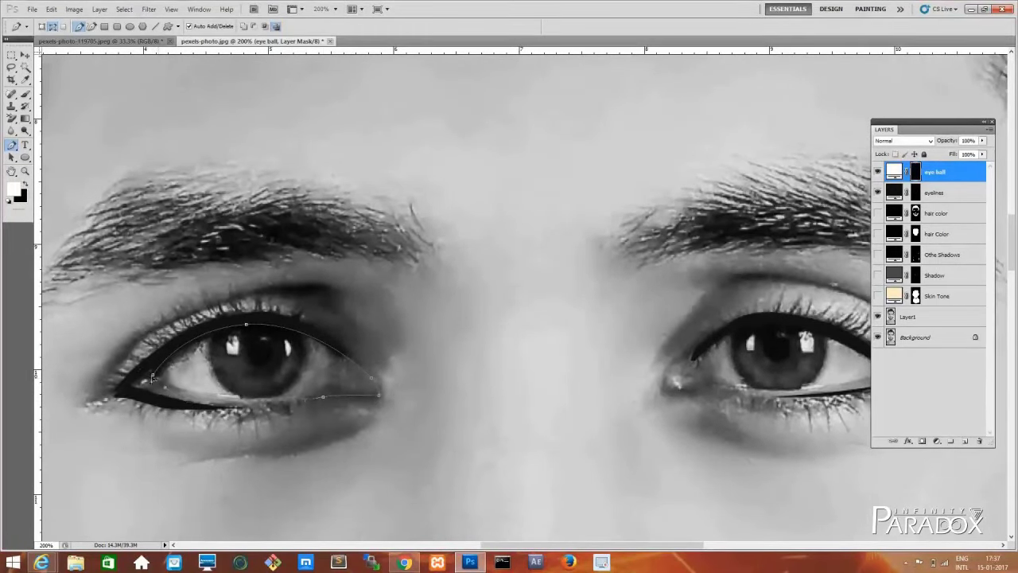
scroll(318, 358, "right", 5)
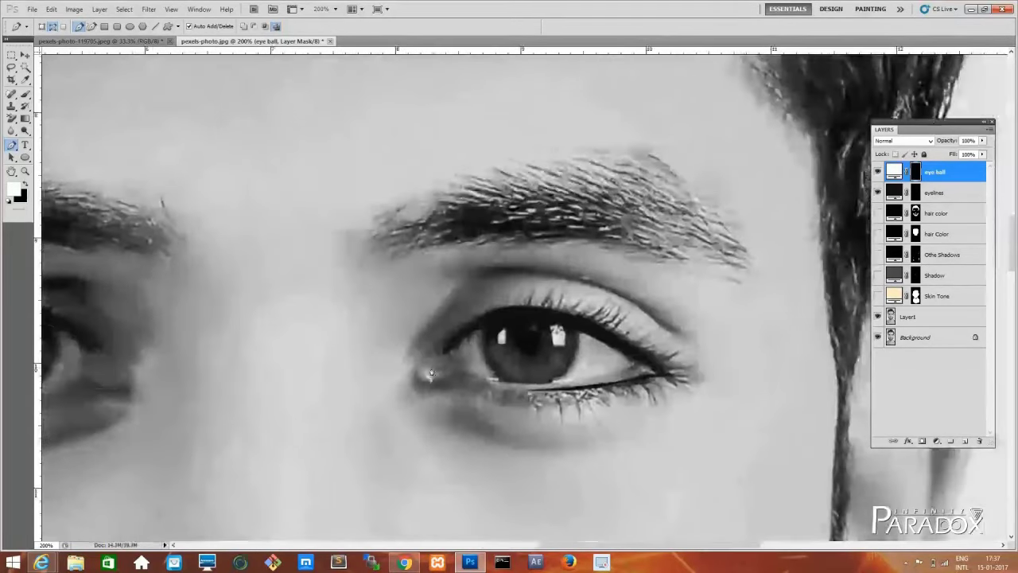
key("ctrl+Return")
key("alt+BackSpace")
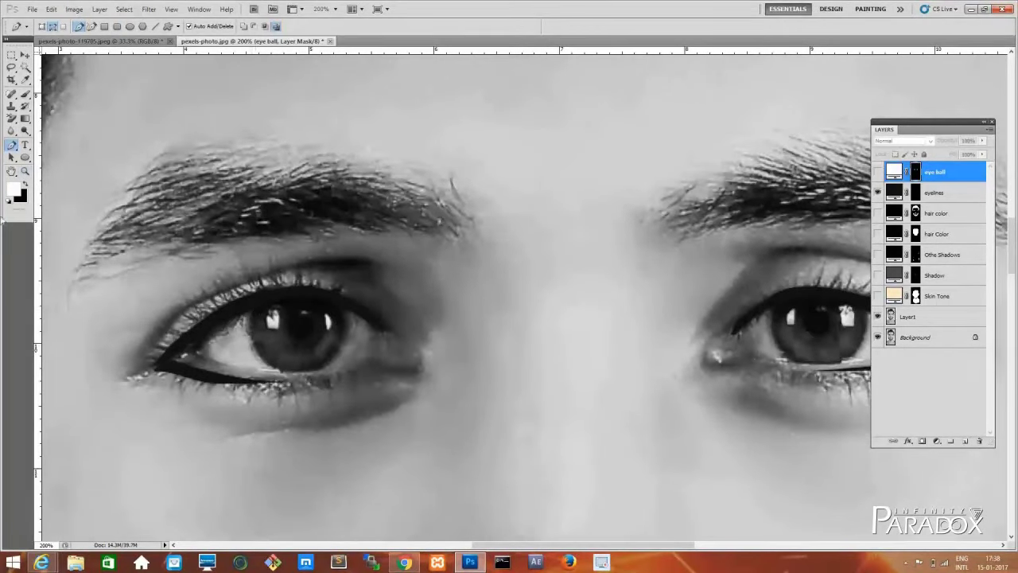
left_click_drag(24, 156, 64, 178)
left_click_drag(249, 285, 342, 374)
key("ctrl+z")
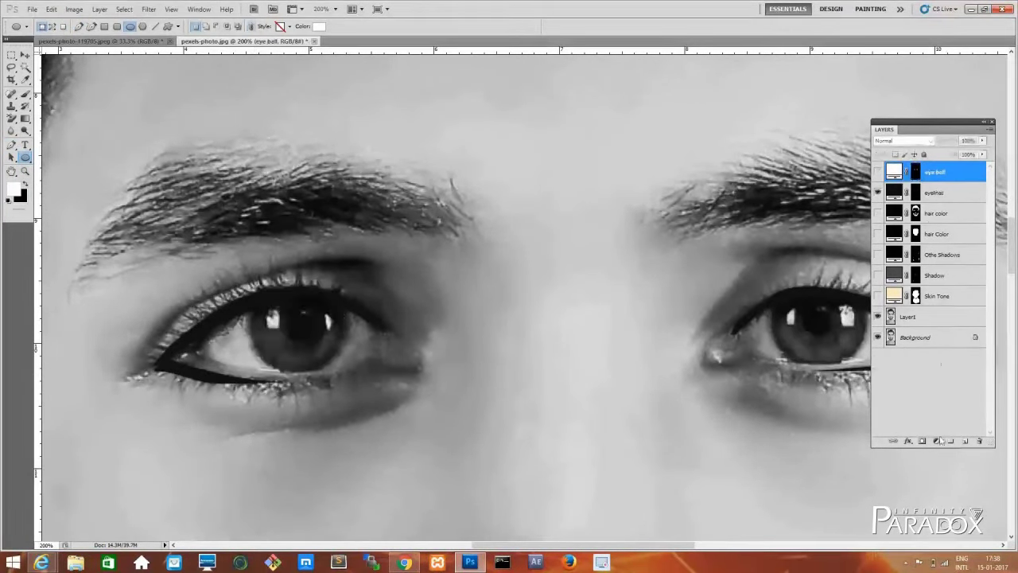
Add a black Solid Color fill layer named 'eye color' with its mask inverted
left_click(937, 441)
left_click(931, 220)
left_click(373, 182)
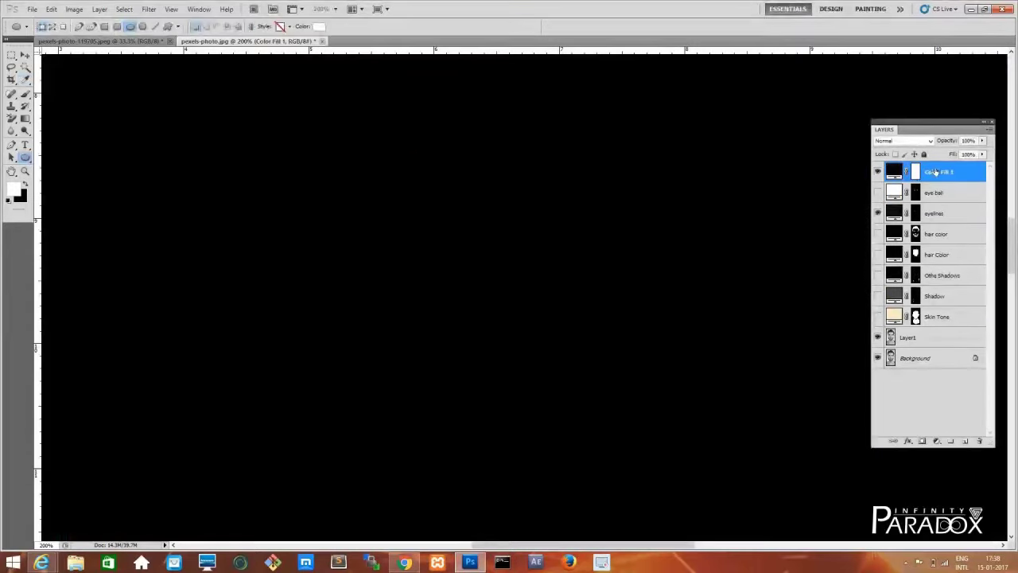
type("eye color")
key("Return")
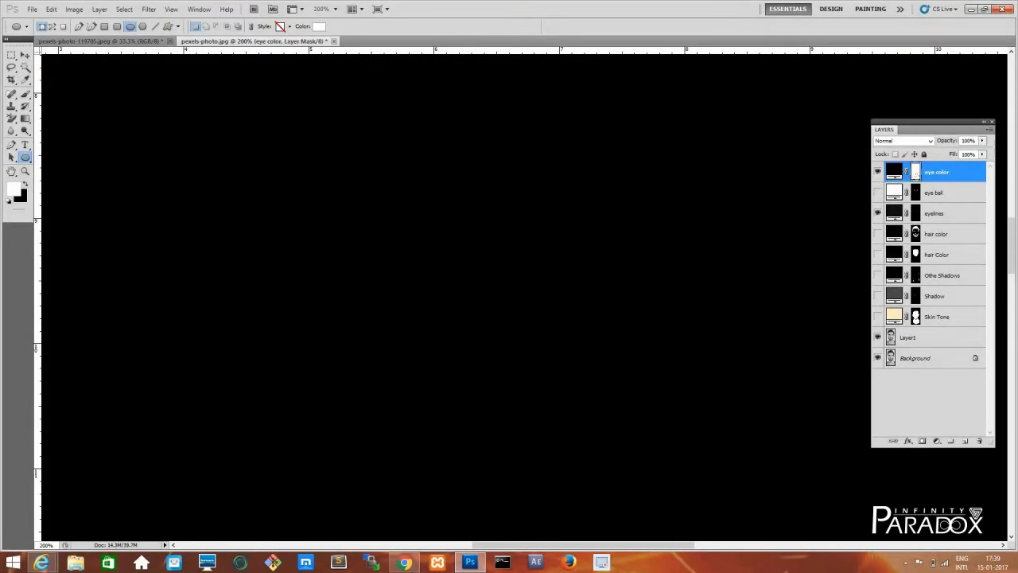
key("ctrl+i")
Select both irises with elliptical selections and fill them black in the eye color mask
right_click(11, 55)
left_click(48, 62)
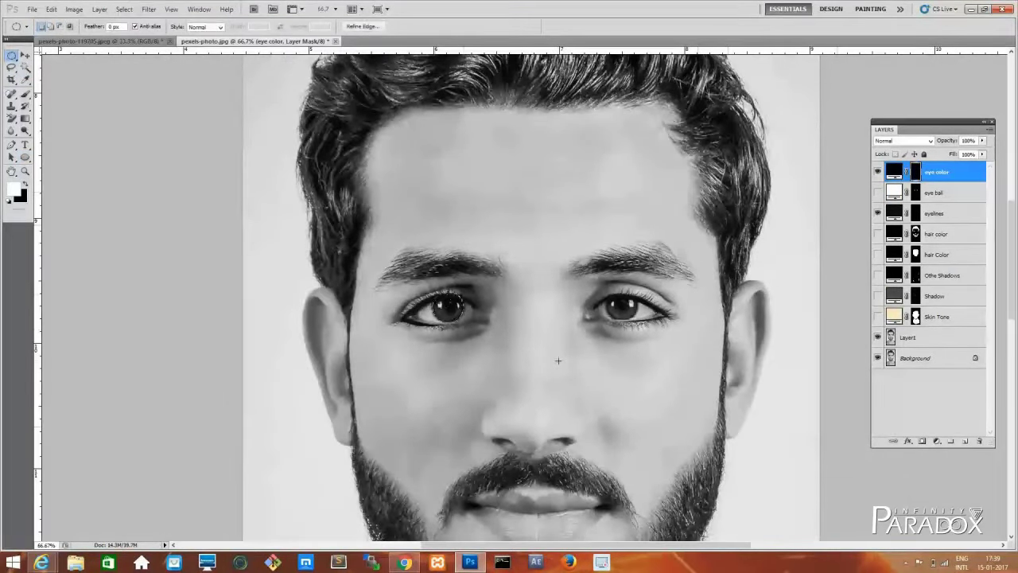
key("alt+BackSpace")
key("v")
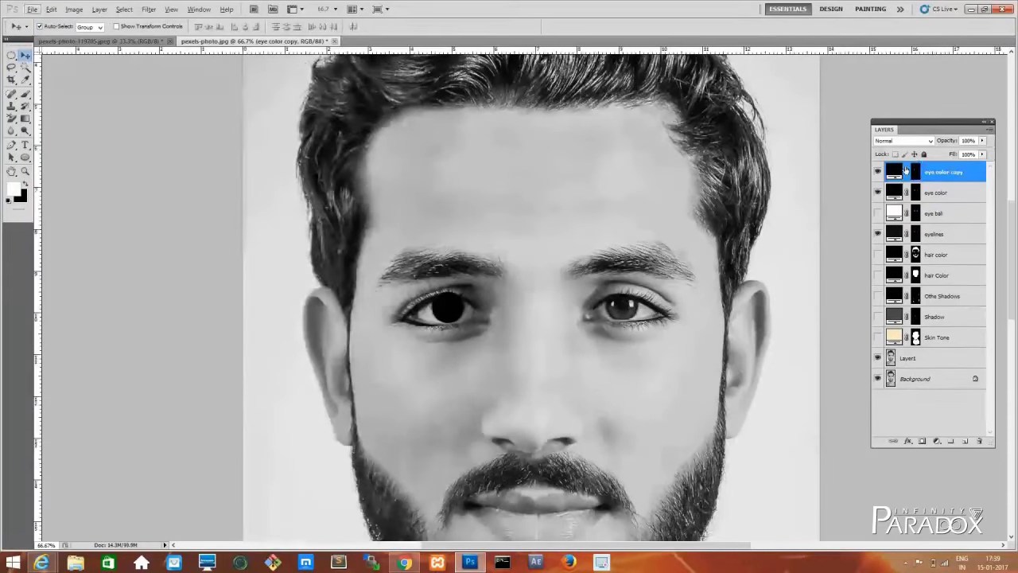
left_click(905, 170)
key("w")
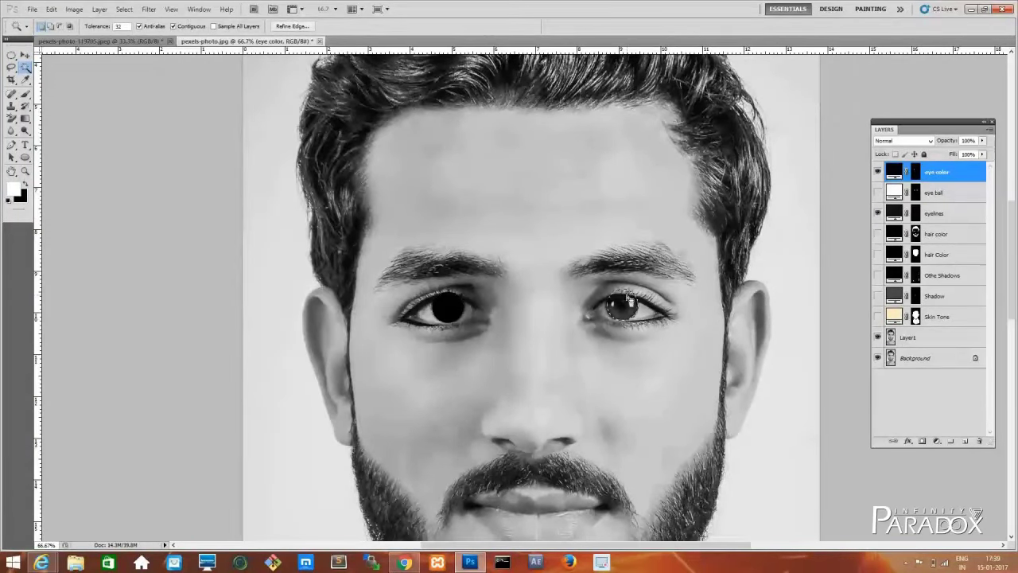
left_click(628, 298)
left_click(914, 172)
key("v")
key("alt+BackSpace")
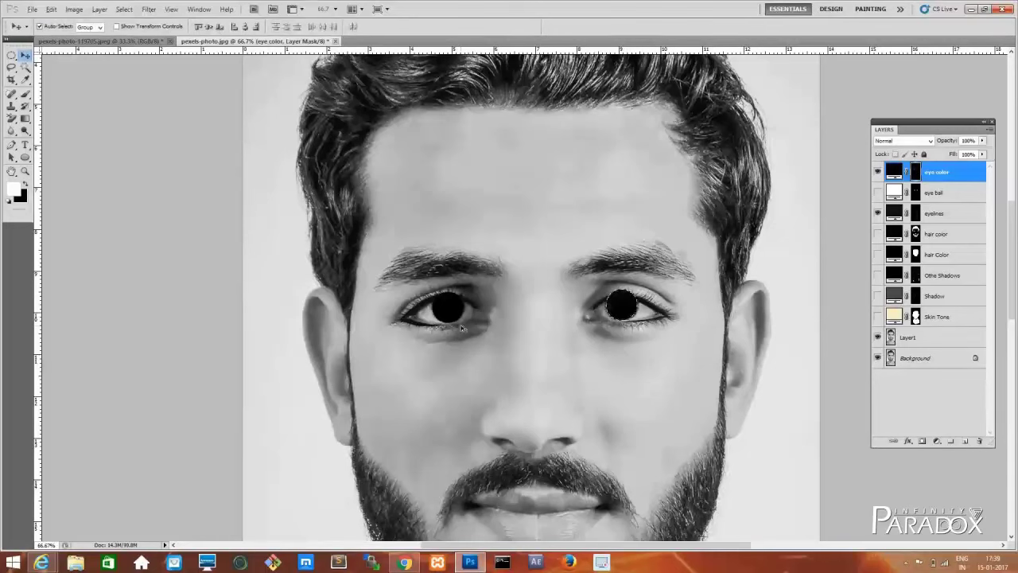
Move the eye color layer directly above Skin Tone and zoom in on the right eye
mouse_move(937, 177)
left_mouse_down()
mouse_move(936, 316)
mouse_move(893, 297)
left_mouse_up()
left_click(878, 296)
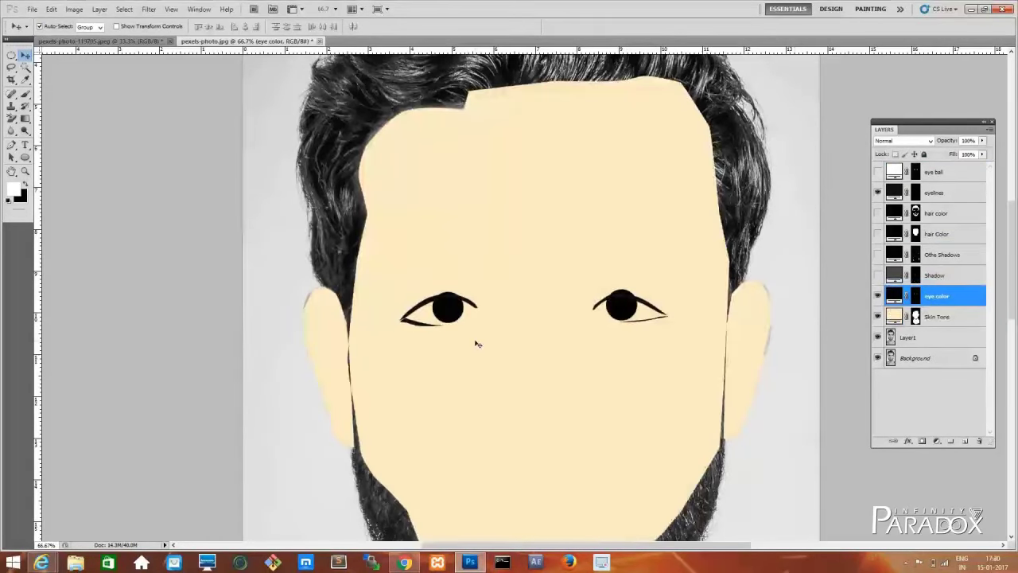
left_click(877, 316)
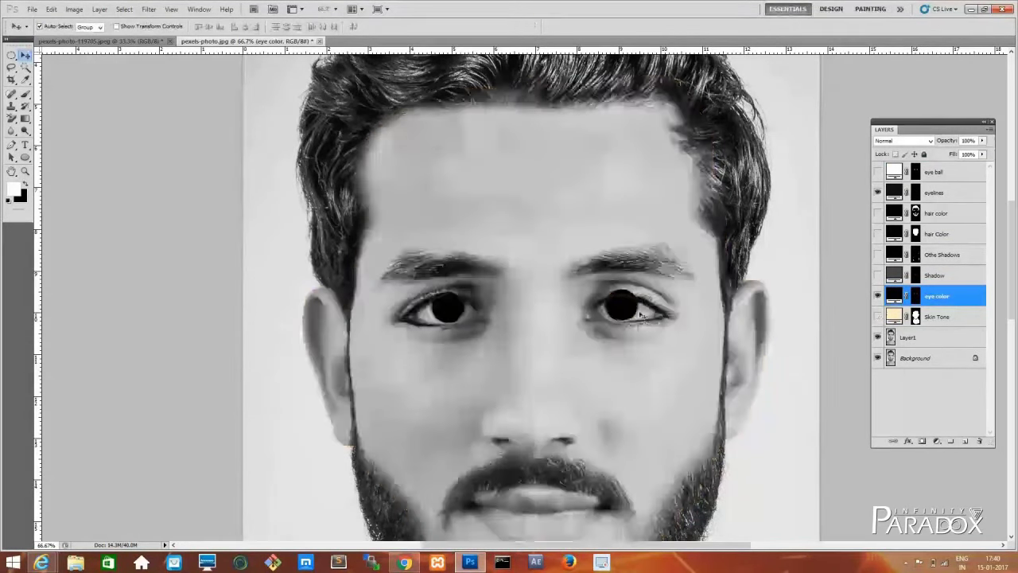
scroll(630, 310, "up", 2)
key("ctrl+t")
key("Return")
key("p")
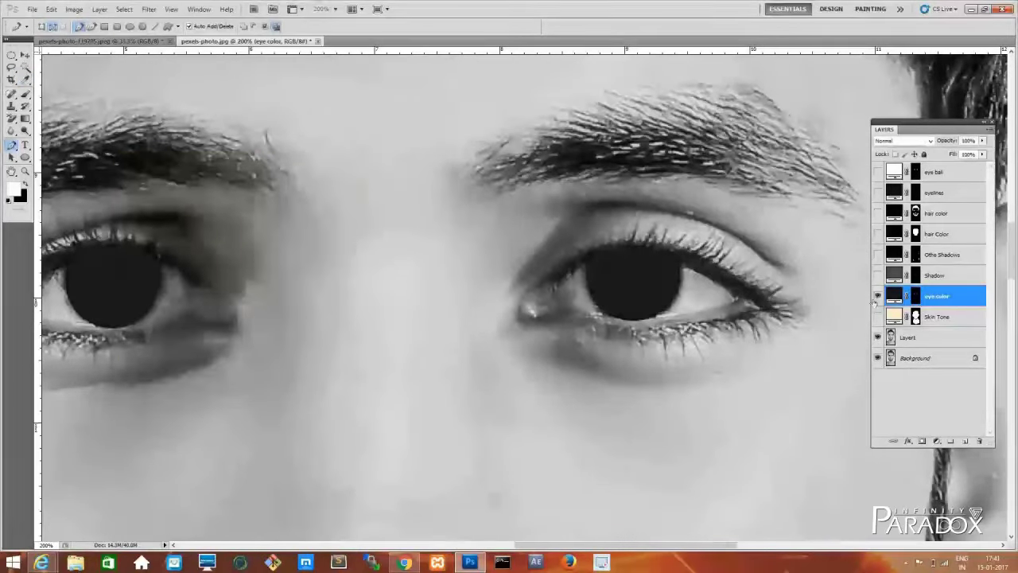
left_click(936, 440)
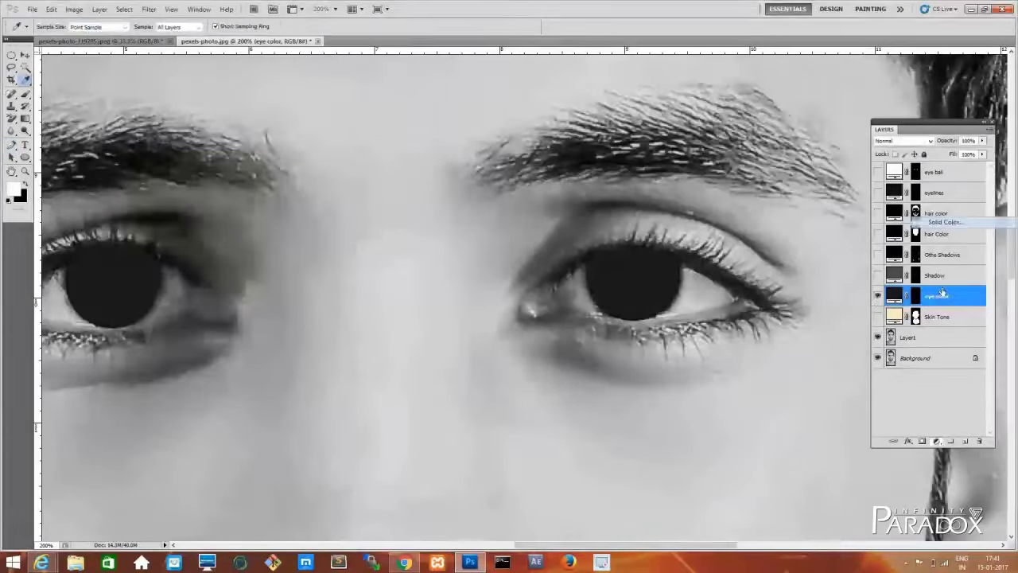
Add a white fill layer named 'eye spot color' above eye color, with its mask inverted
left_click(945, 222)
left_click(377, 182)
type("eye spot color")
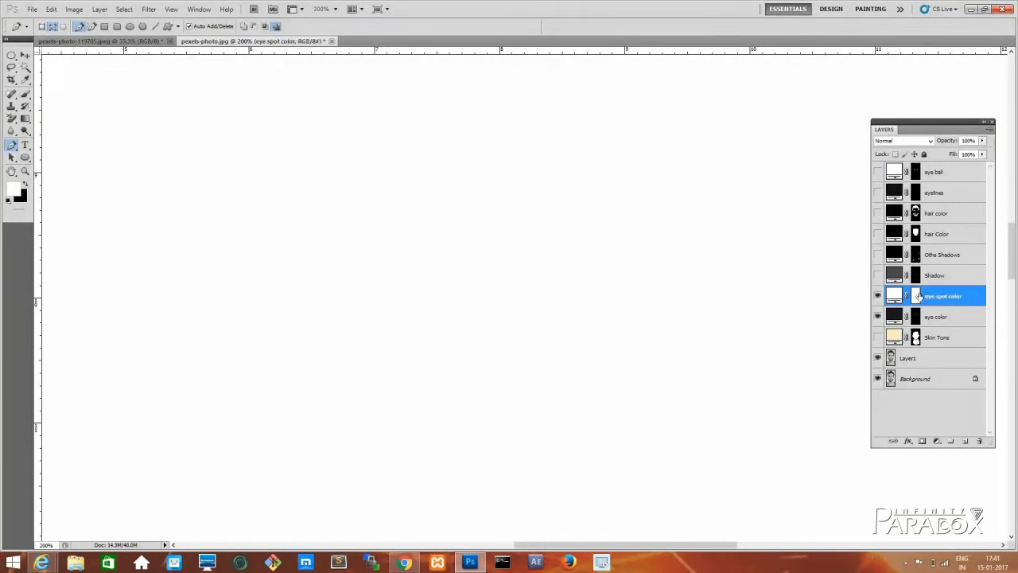
left_click(915, 296)
key("ctrl+i")
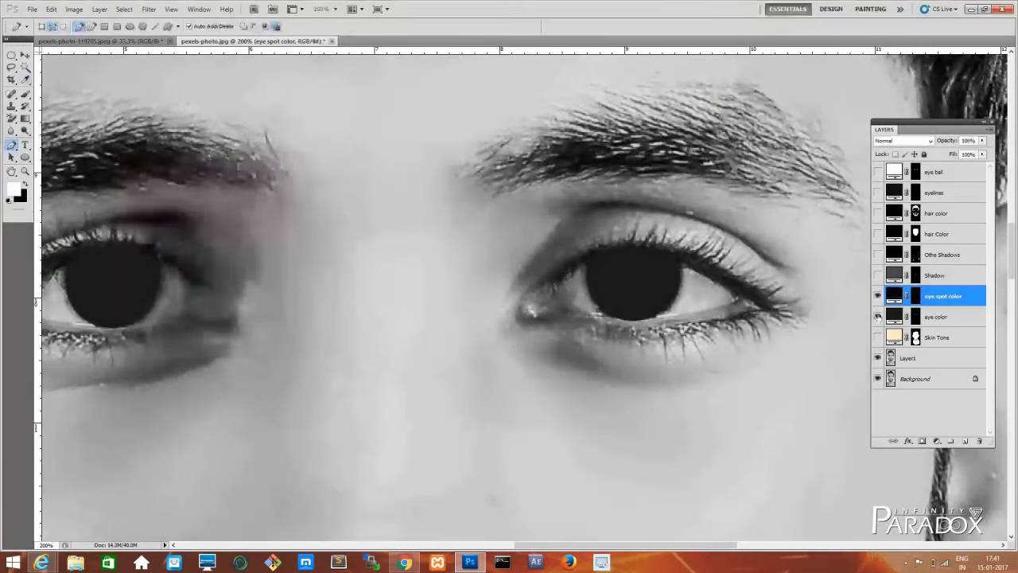
left_click_drag(618, 263, 643, 289)
key("ctrl+z")
key("m")
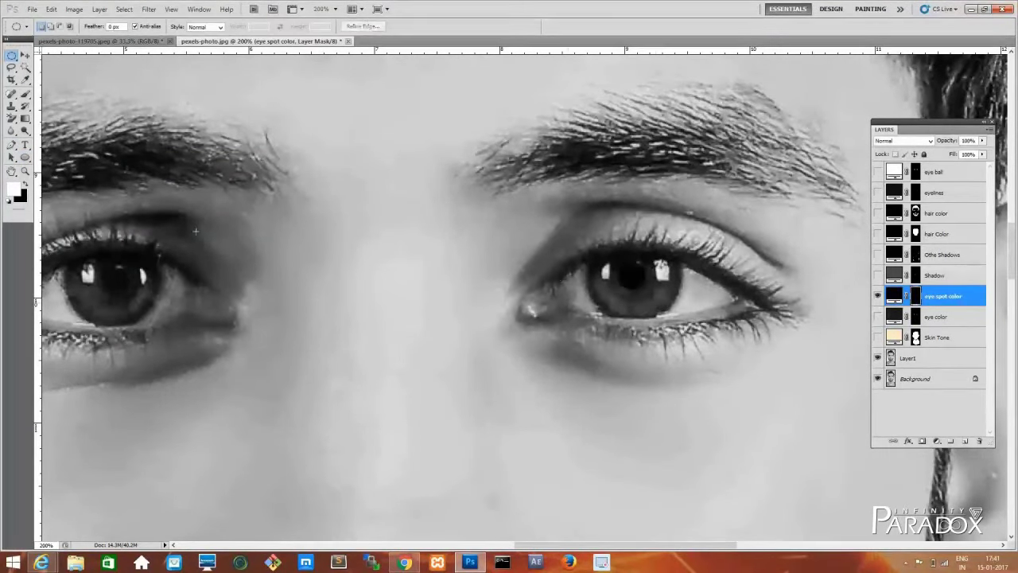
key("p")
left_click(936, 440)
Add a white fill layer named 'white ight' and fill in the eye highlight shapes
left_click(371, 180)
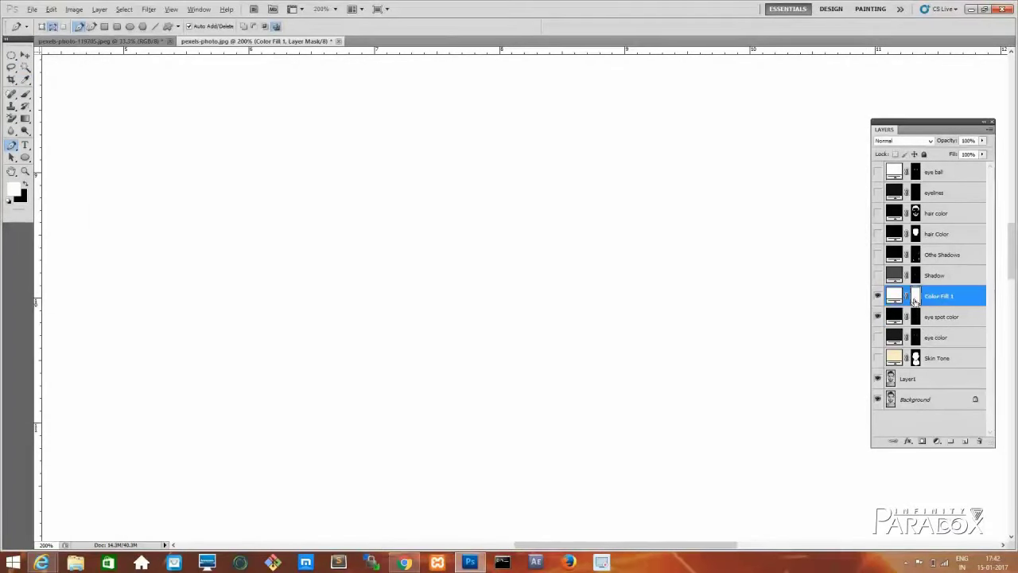
key("ctrl+i")
double_click(940, 296)
key("Return")
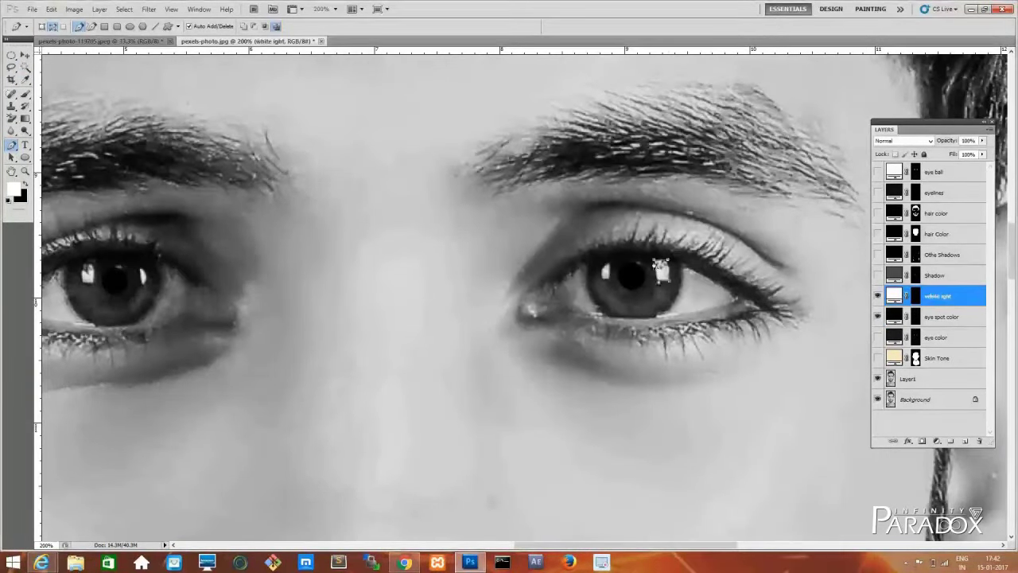
left_click(915, 296)
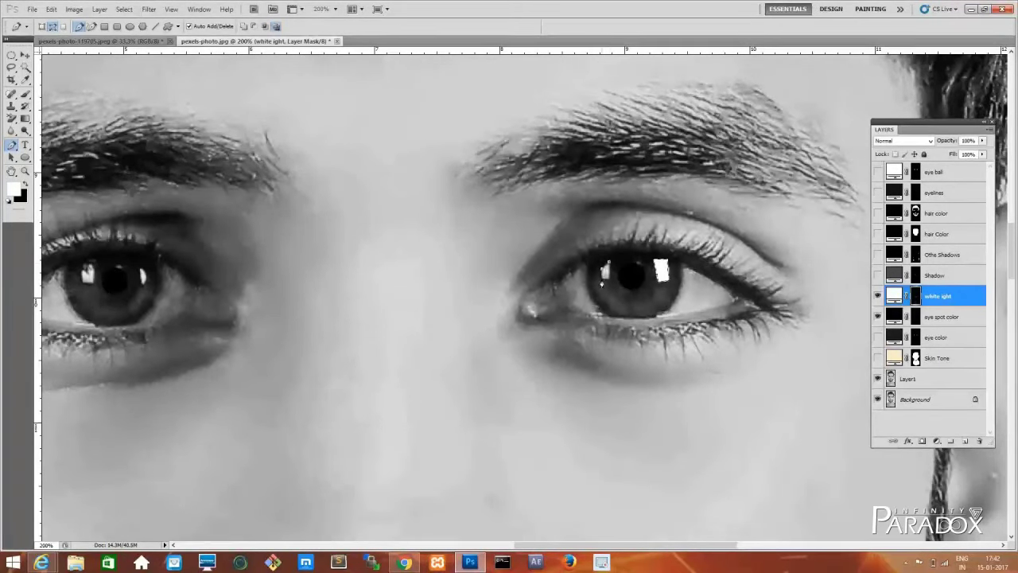
scroll(429, 318, "left", 5)
scroll(430, 318, "up", 1)
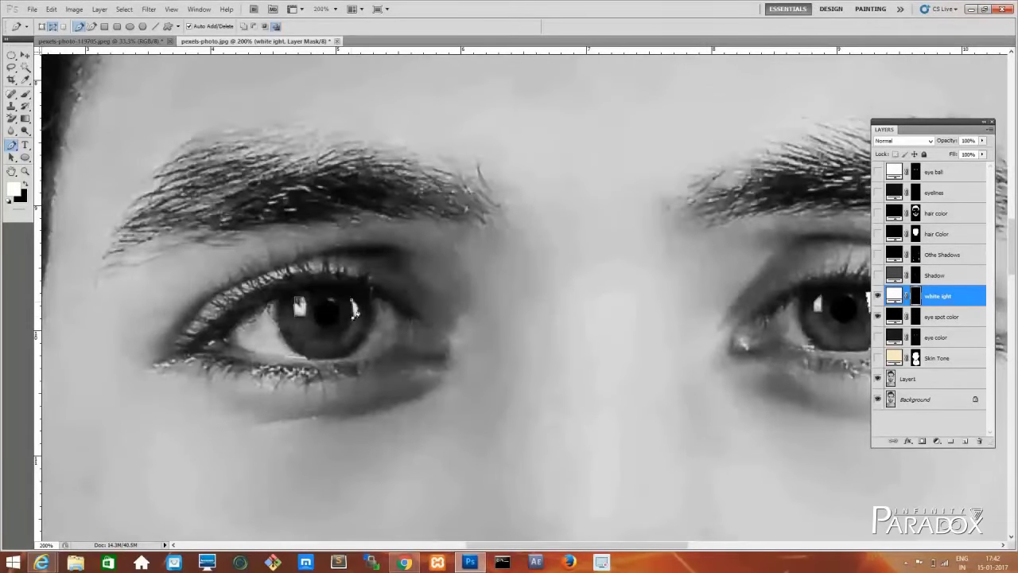
key("ctrl+minus")
key("ctrl+minus")
scroll(557, 318, "down", 4)
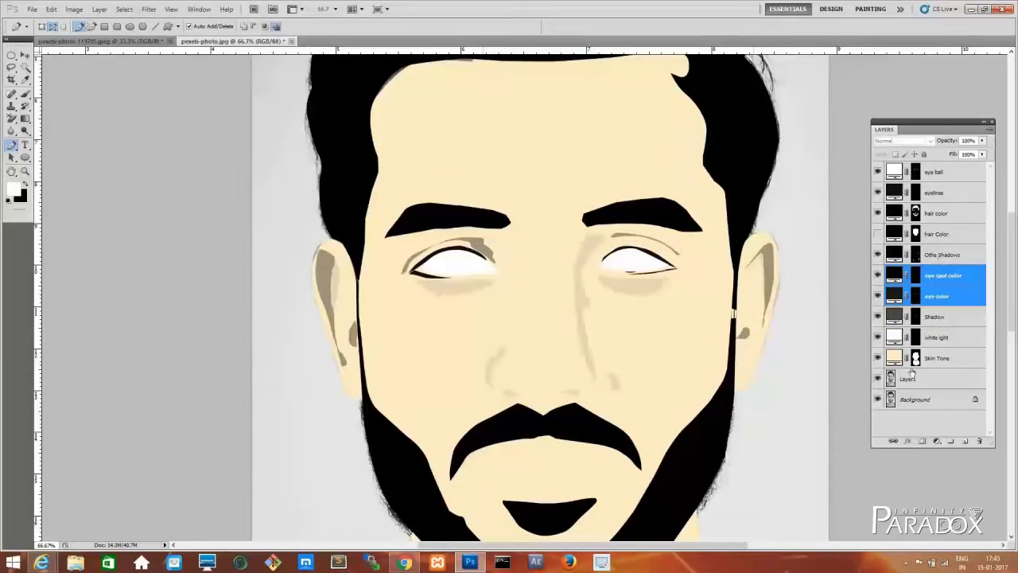
Move the eye ball layer below eye color so the pupils show
left_click_drag(934, 172, 934, 305)
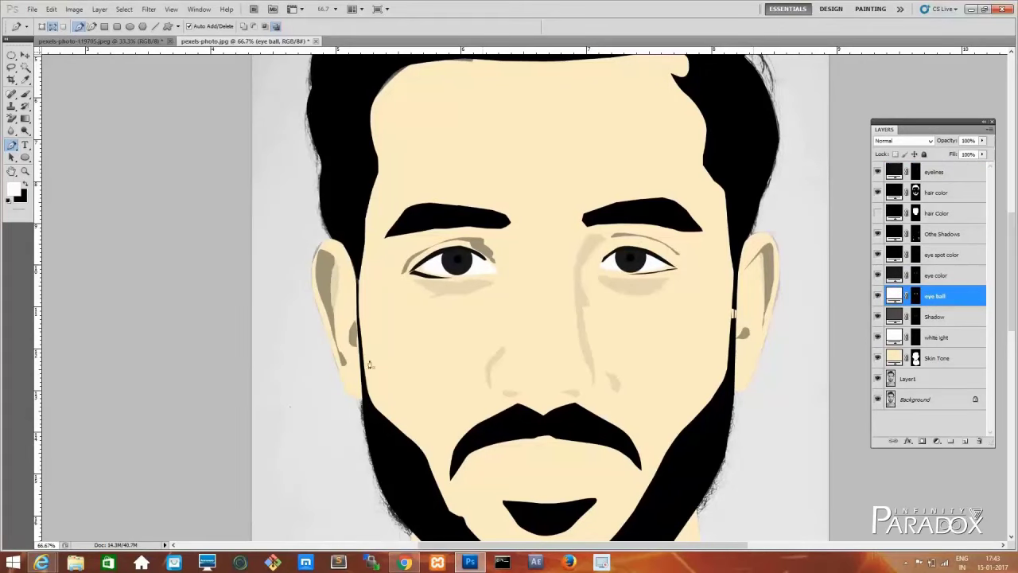
scroll(758, 237, "up", 3)
scroll(749, 403, "down", 3)
left_click(487, 279, "ctrl")
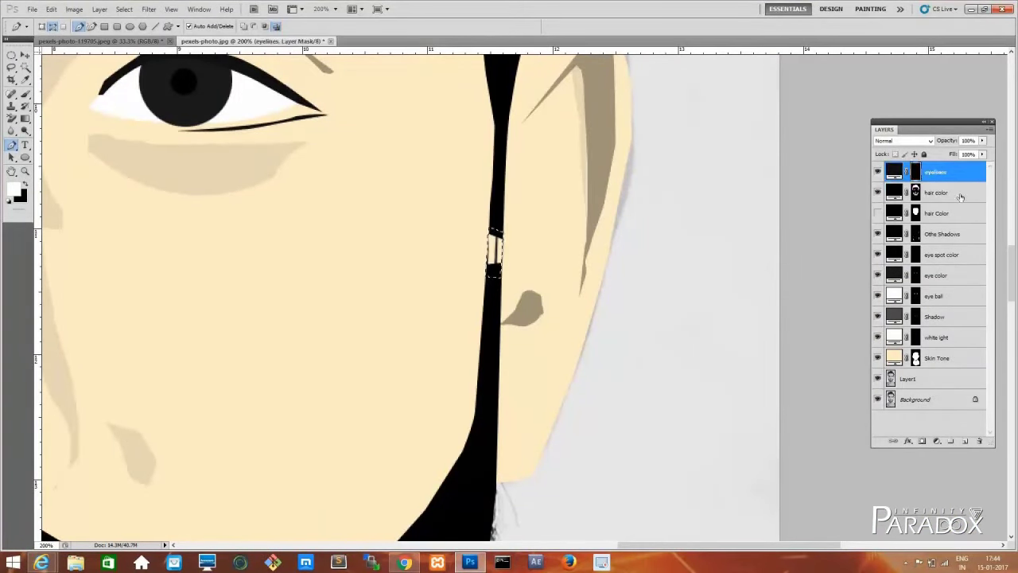
Trace a Pen path around the lips and begin an orange-hued Solid Color fill for them
scroll(491, 355, "down", 1)
scroll(491, 354, "down", 1)
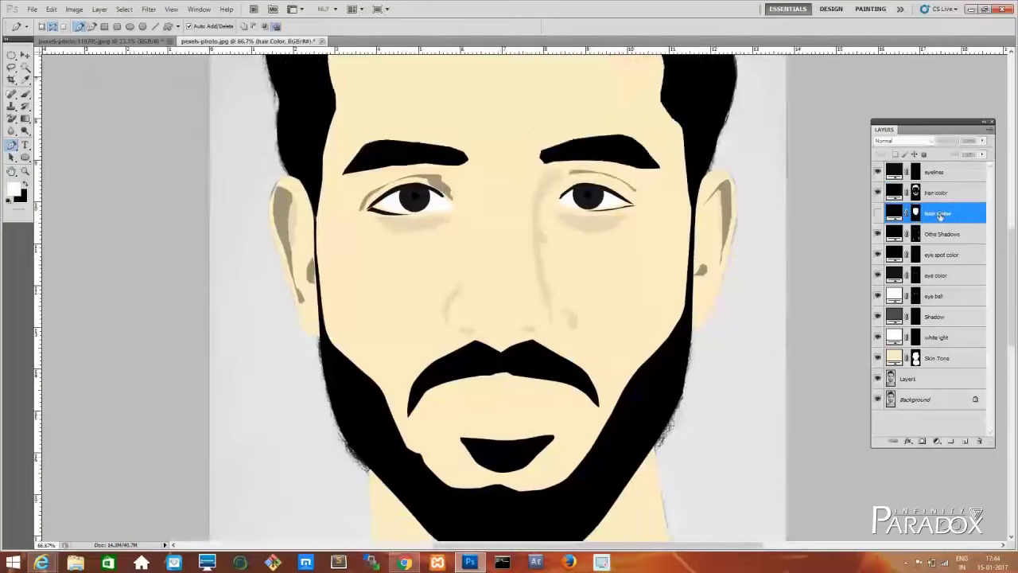
scroll(503, 329, "up", 3)
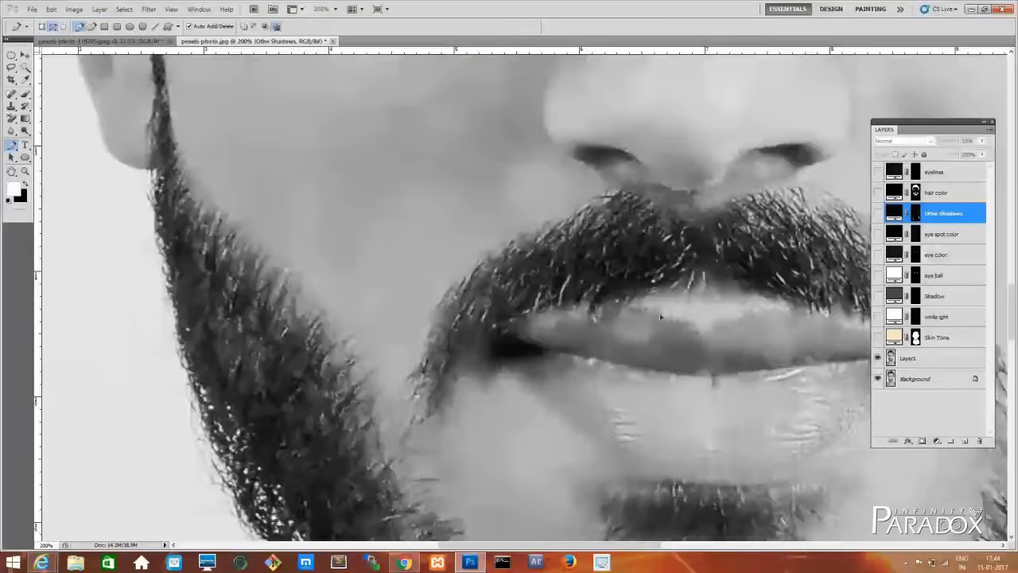
scroll(721, 329, "right", 5)
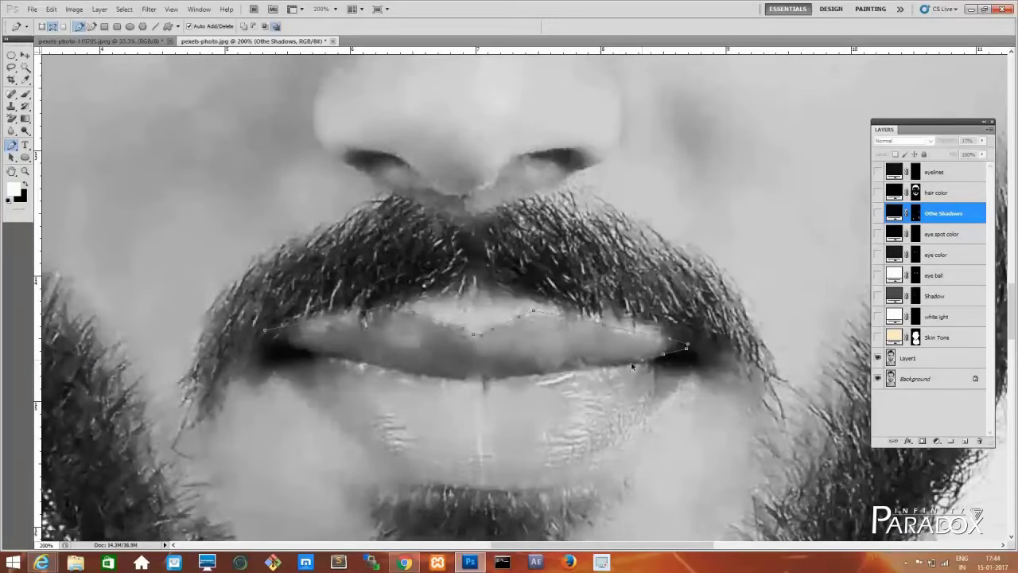
left_click(324, 354)
left_click(481, 383)
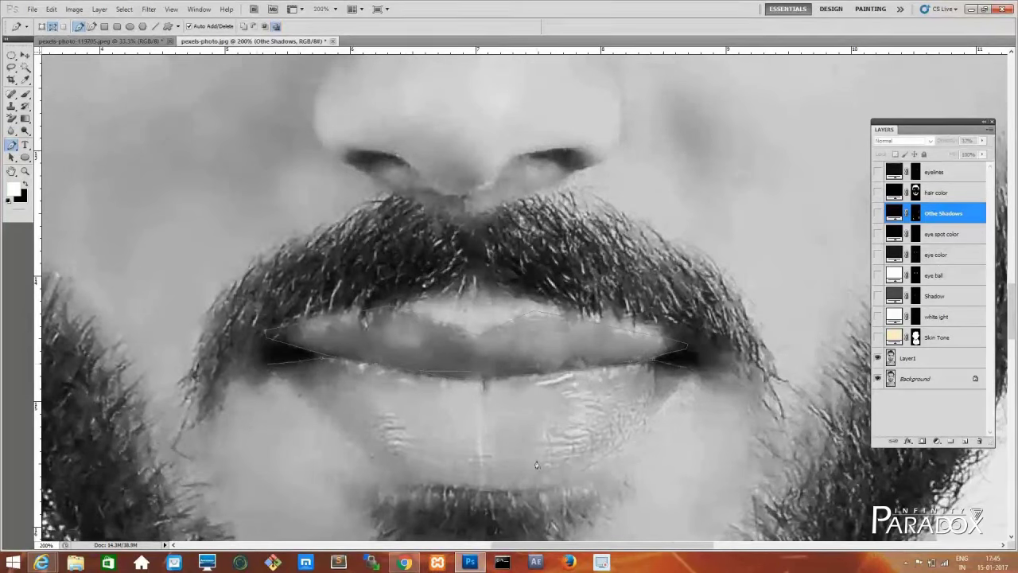
left_click(938, 441)
left_click(276, 311)
Set the lip fill to orange, then delete that fill layer
mouse_move(239, 199)
left_mouse_down()
mouse_move(206, 188)
mouse_move(231, 190)
left_mouse_up()
key("Return")
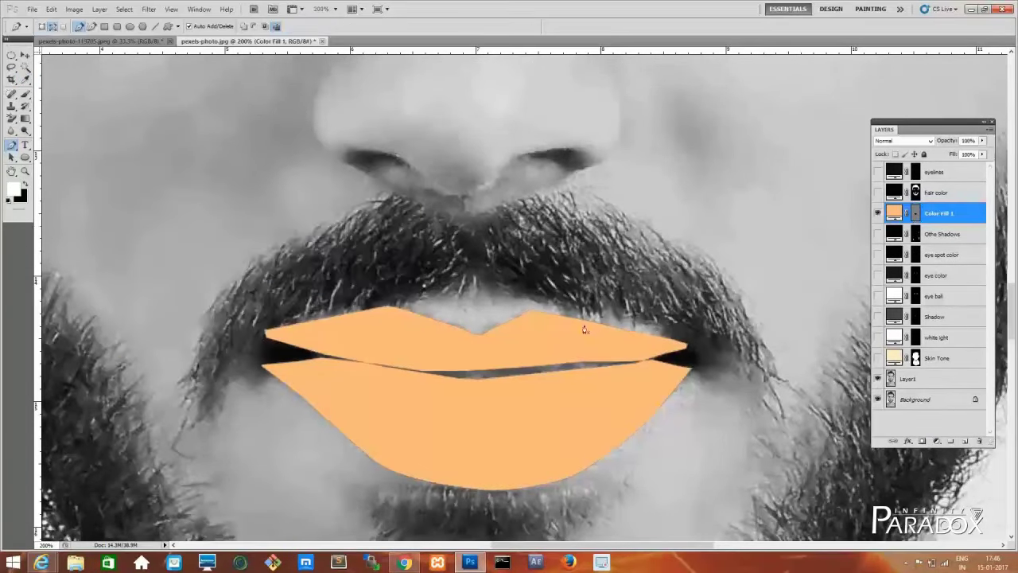
key("Delete")
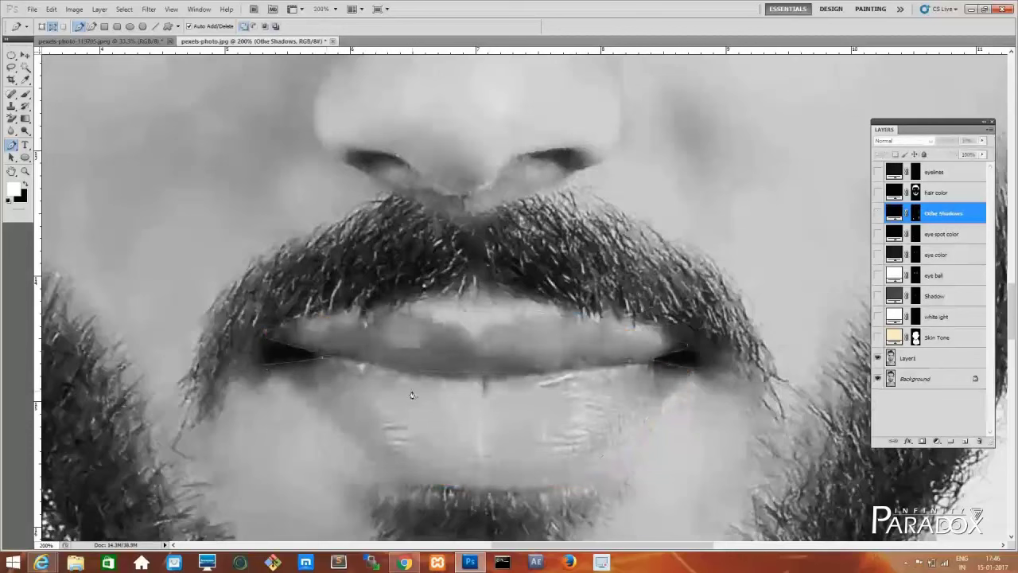
Turn the lip path into a selection and fill it with a peach Solid Color layer
right_click(443, 363)
left_click(482, 411)
left_click(552, 166)
left_click(936, 440)
left_click(175, 203)
left_click(373, 180)
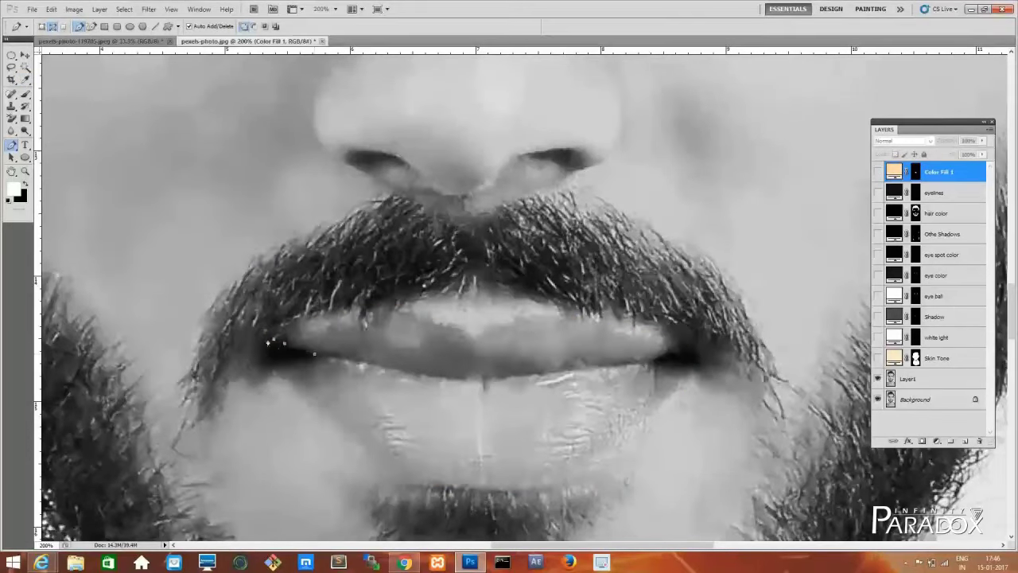
Close the lip path at the left corner and bring the right lip corner into view
left_click(314, 358)
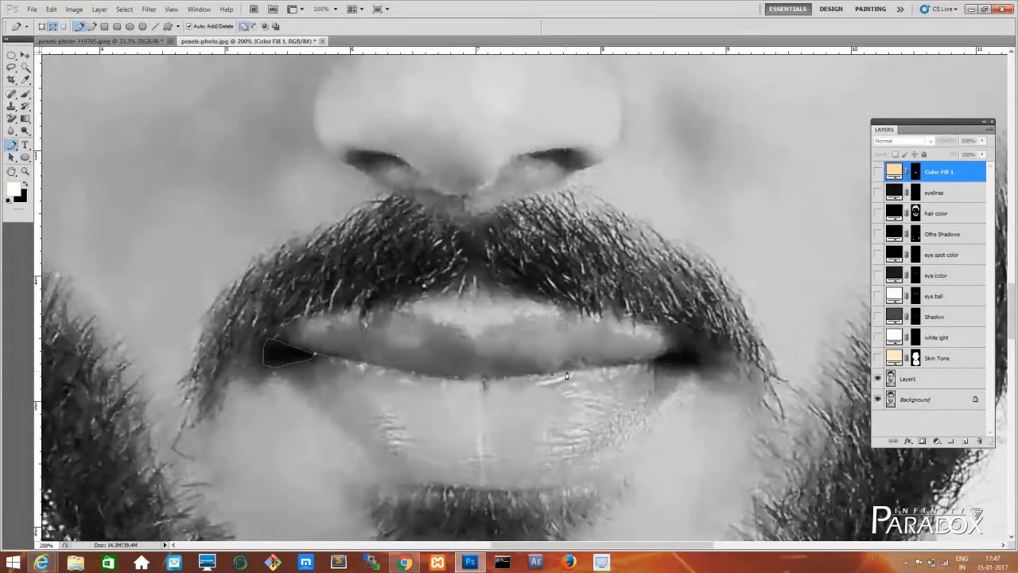
scroll(318, 372, "up", 2)
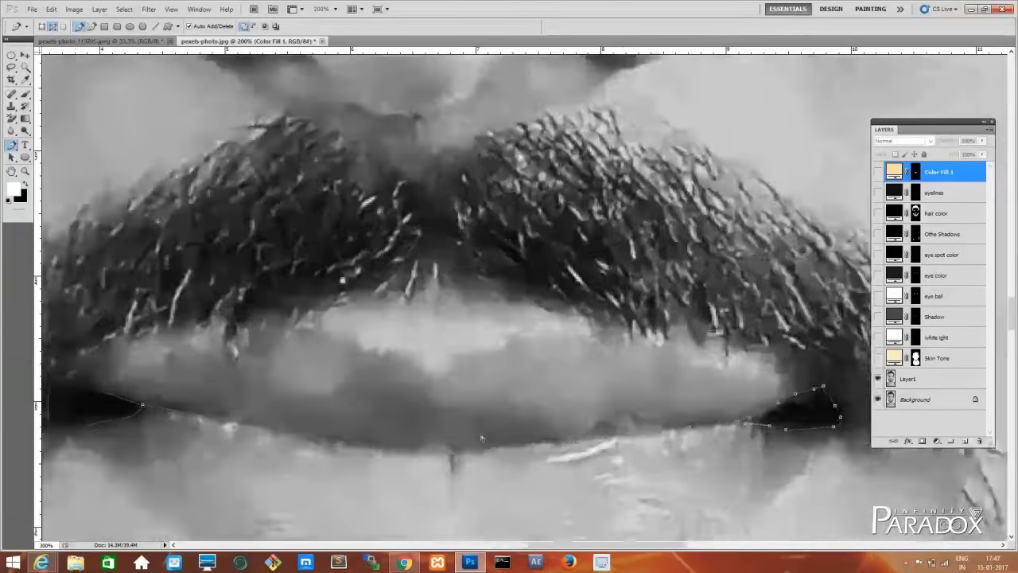
scroll(318, 372, "up", 2)
scroll(190, 207, "down", 1)
scroll(398, 334, "down", 1)
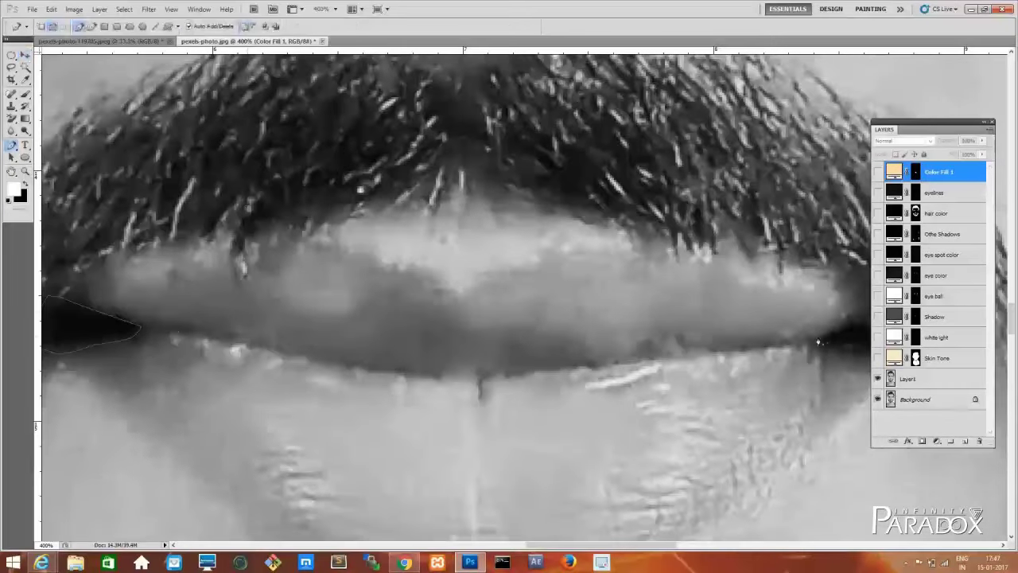
left_click_drag(726, 392, 511, 325)
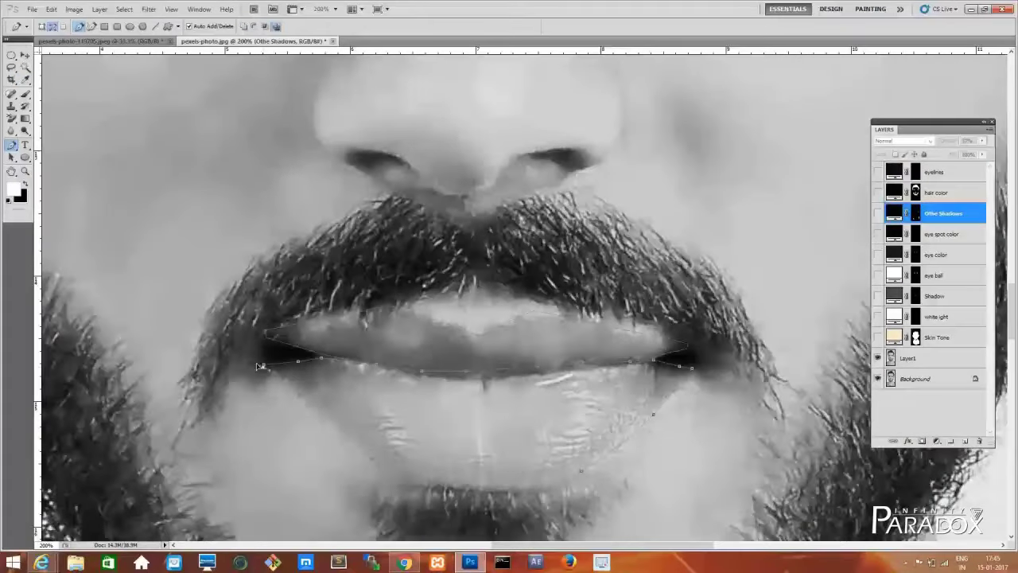
Add another light peach lip fill layer, then undo it
left_click(936, 441)
left_click(935, 224)
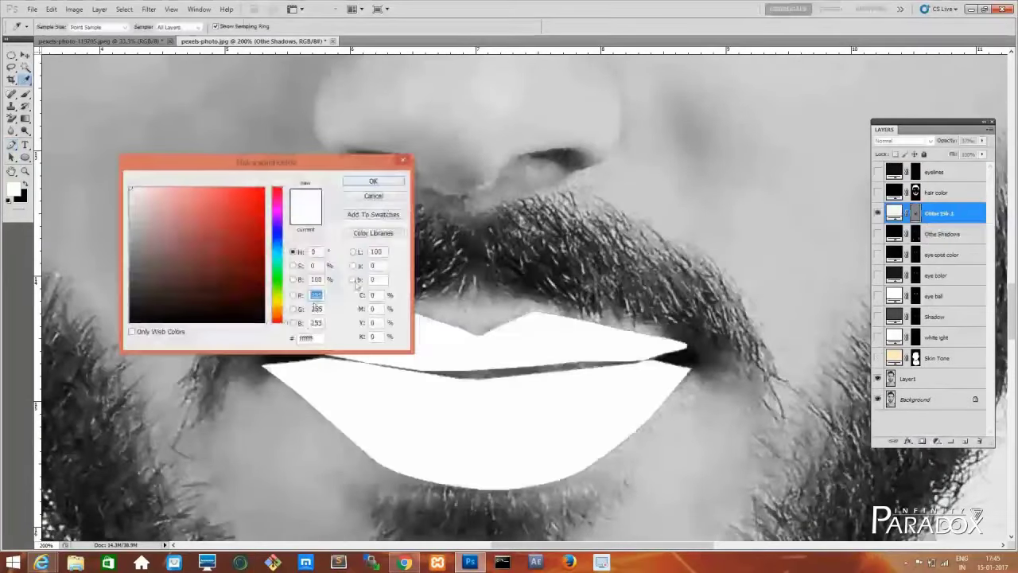
left_click(278, 312)
left_click_drag(213, 216, 197, 189)
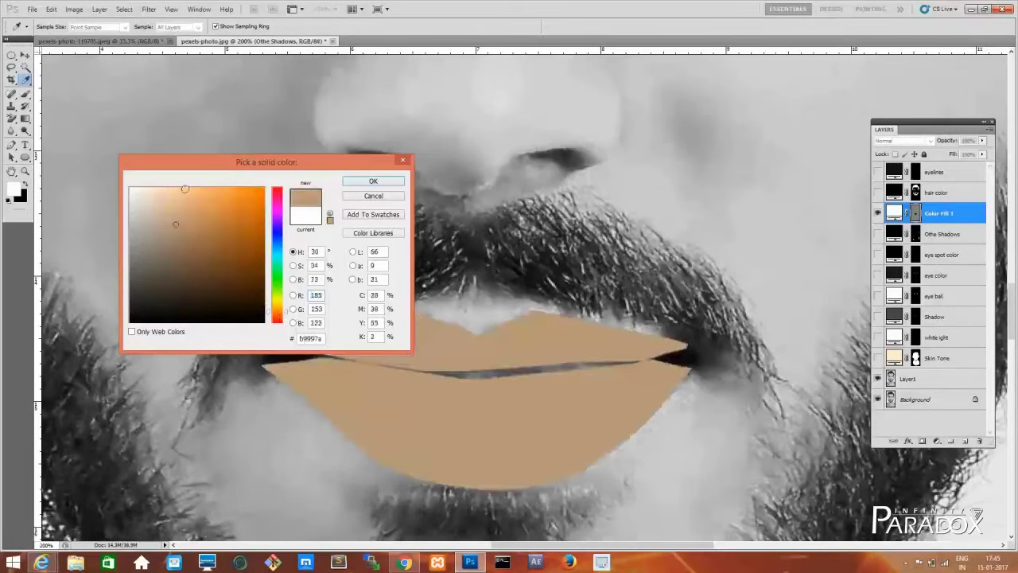
left_click(350, 183)
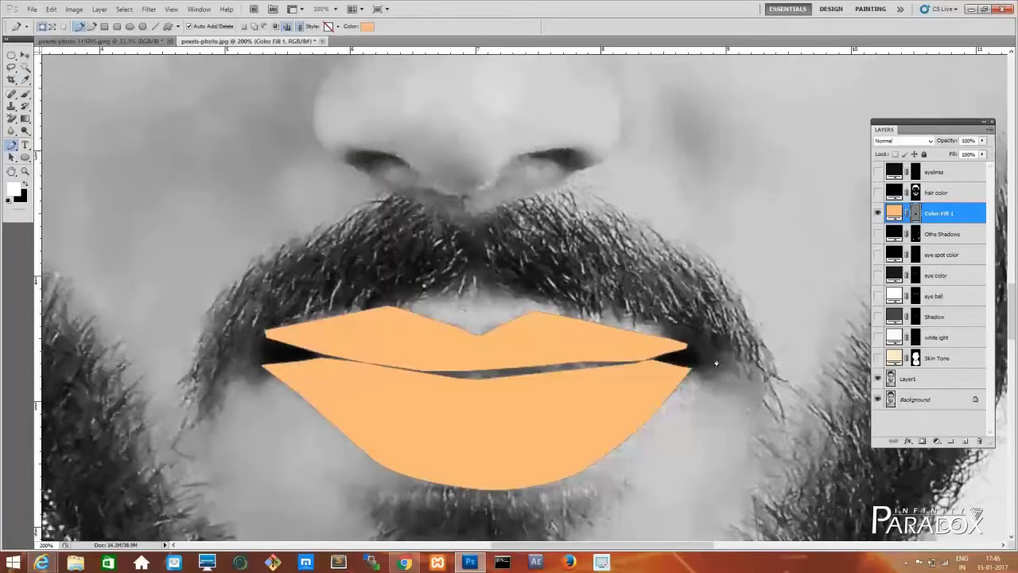
left_click(914, 215)
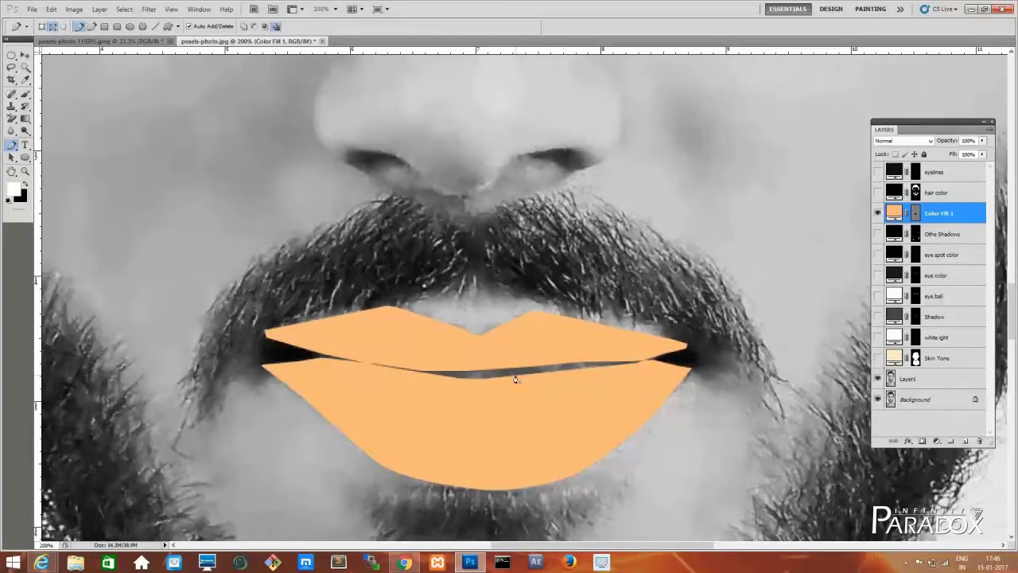
key("ctrl+z")
Make a selection from the lip path, adding it to the existing selection
key("ctrl+Return")
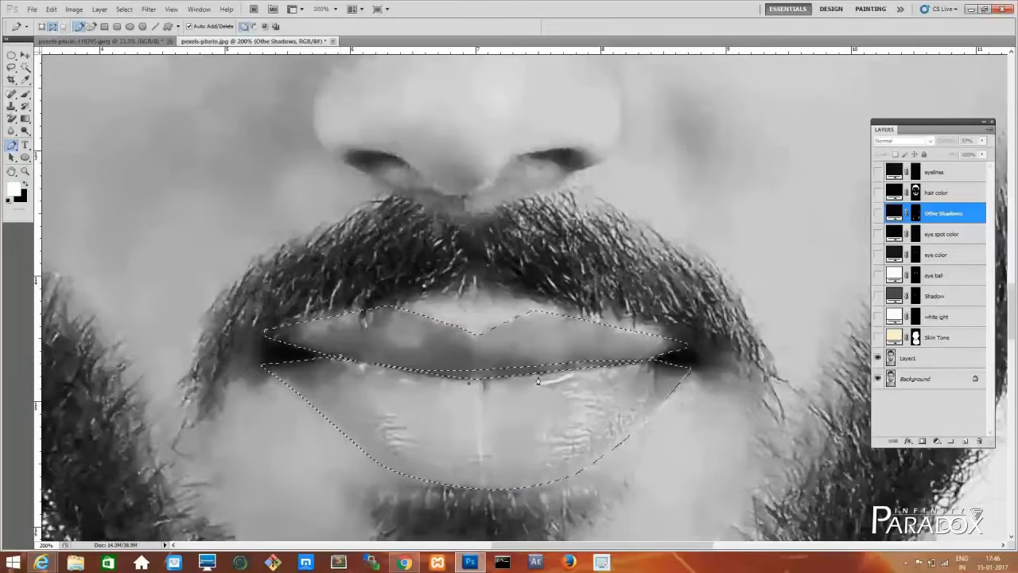
right_click(443, 358)
left_click(469, 399)
left_click(447, 227)
left_click(572, 166)
Add a pale peach (#ffdfa7) lip fill layer above eyelines and hide it
left_click(935, 172)
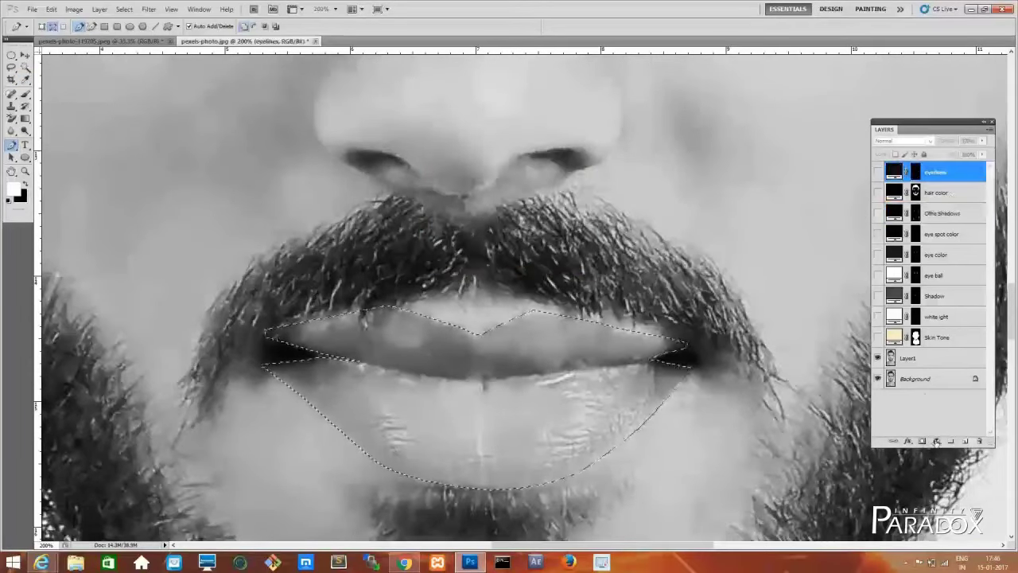
left_click(936, 440)
left_click(954, 159)
left_click(191, 191)
left_click(276, 312)
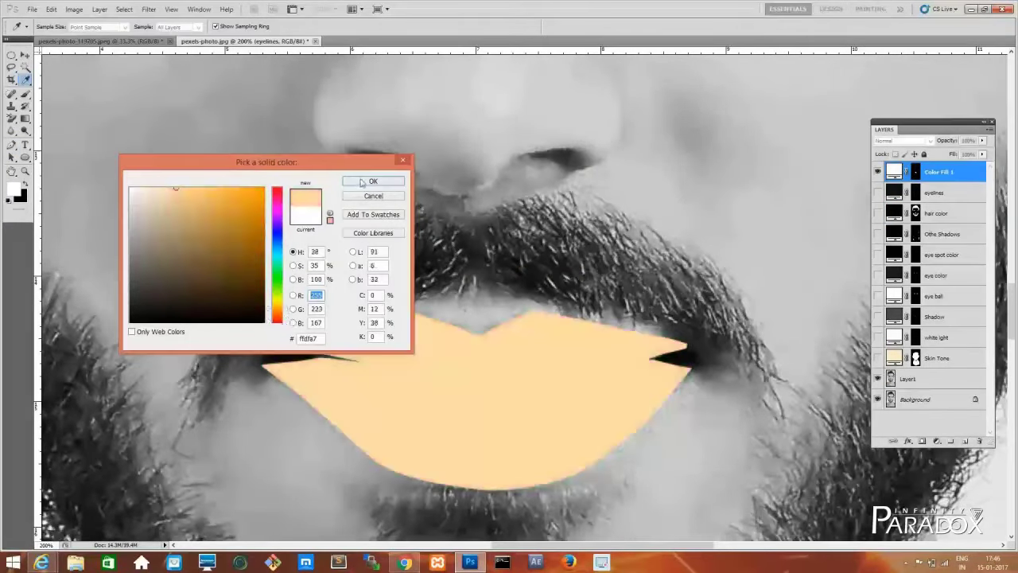
left_click(373, 181)
left_click(878, 172)
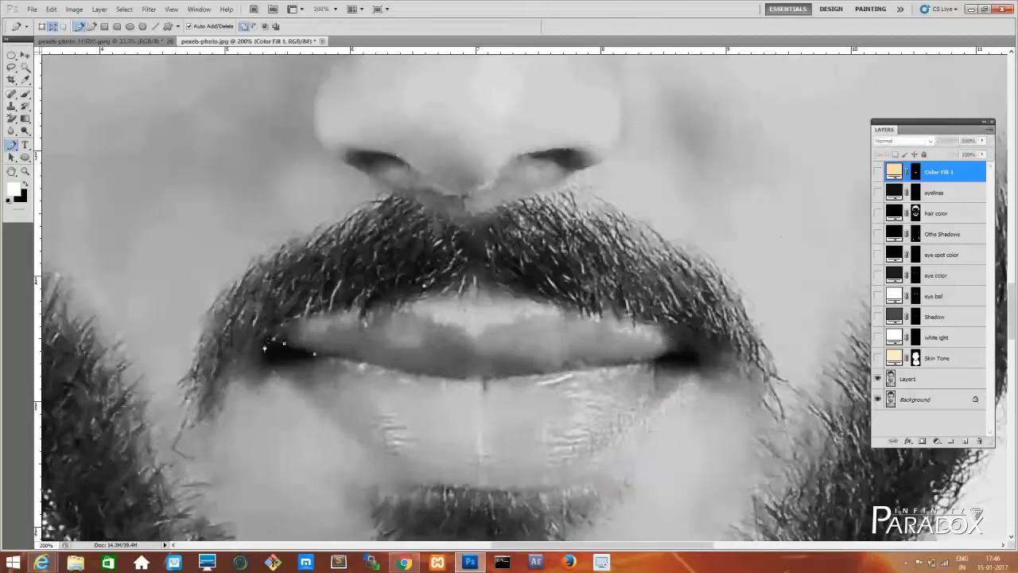
Pen-draw the shapes for the mouth corners
key("alt")
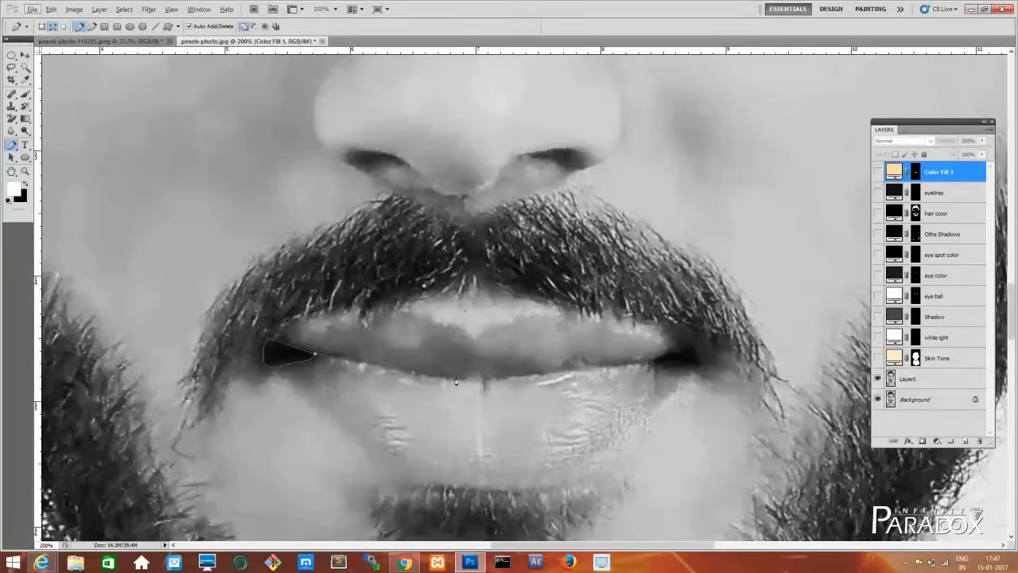
left_click(657, 365)
scroll(314, 374, "up", 1)
scroll(314, 373, "up", 2)
scroll(314, 374, "up", 1)
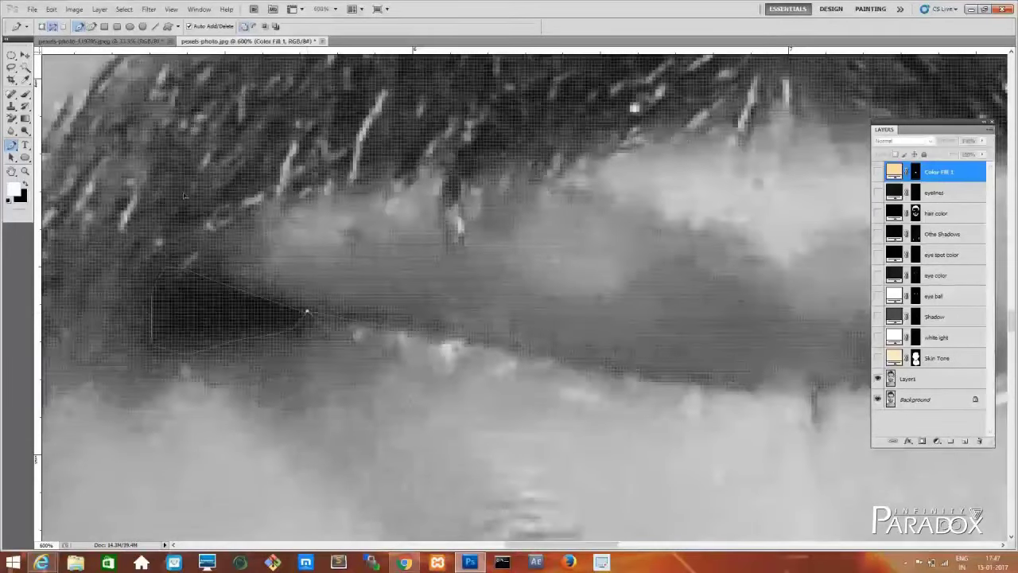
scroll(616, 464, "down", 1)
scroll(616, 465, "down", 1)
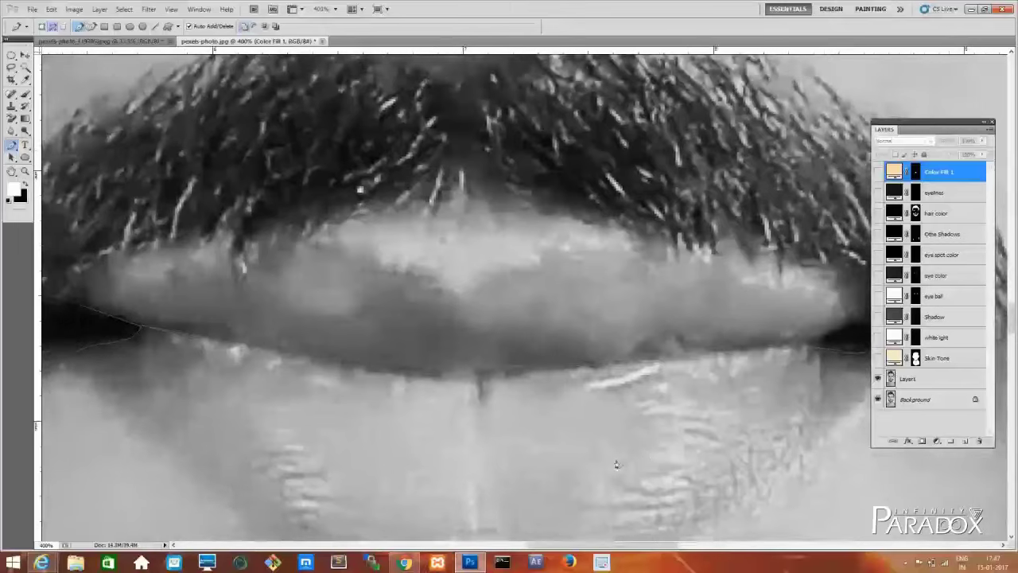
key("v")
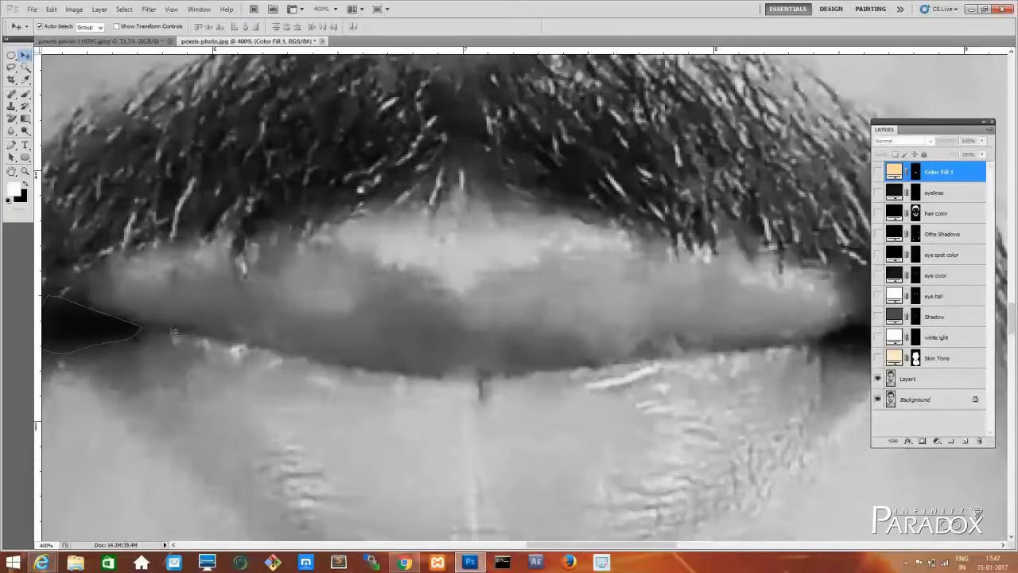
key("p")
left_click_drag(594, 337, 380, 277)
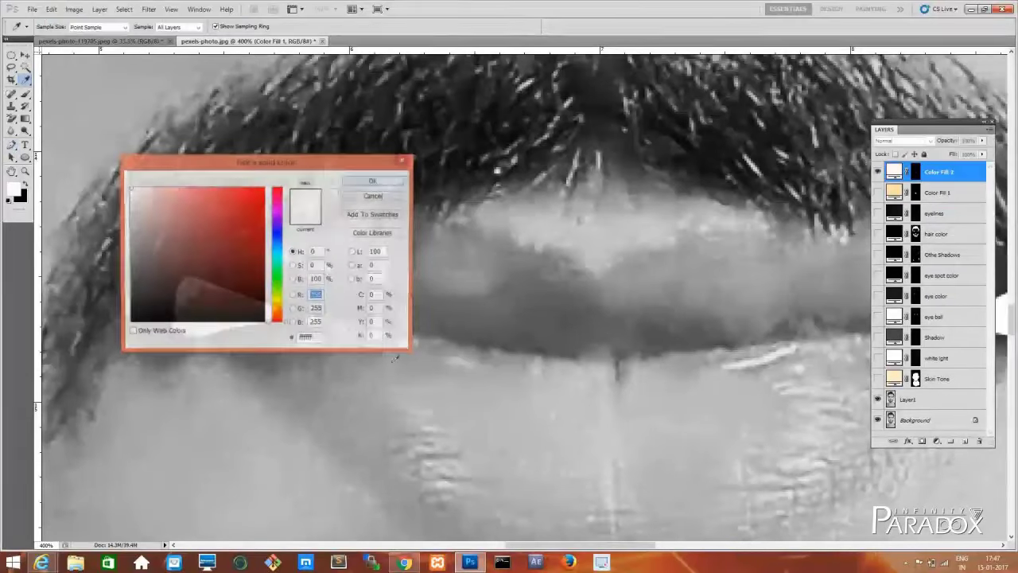
Fill the mouth-corner shapes on a solid black fill layer
left_click(134, 320)
left_click(373, 180)
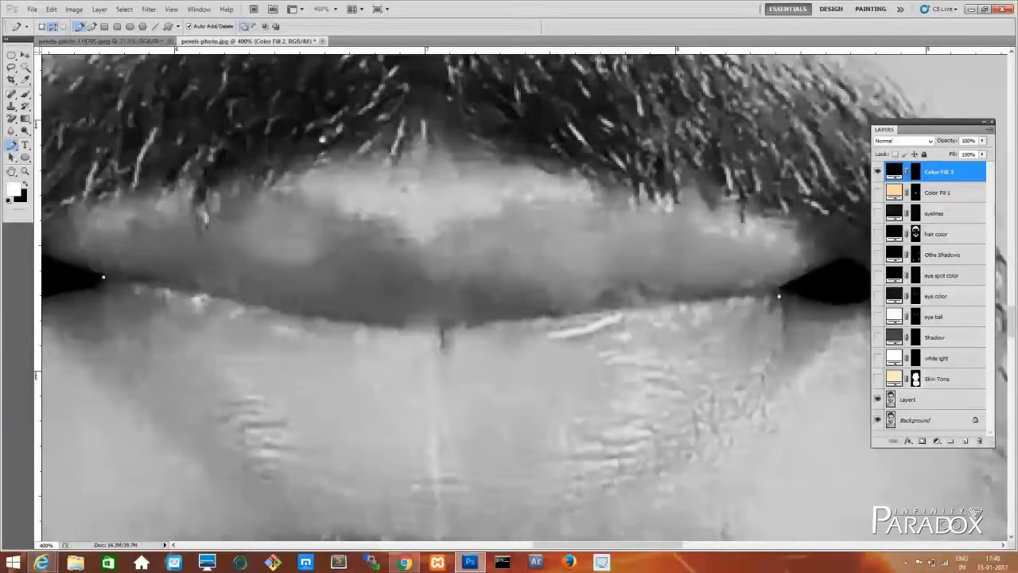
scroll(357, 332, "right", 2)
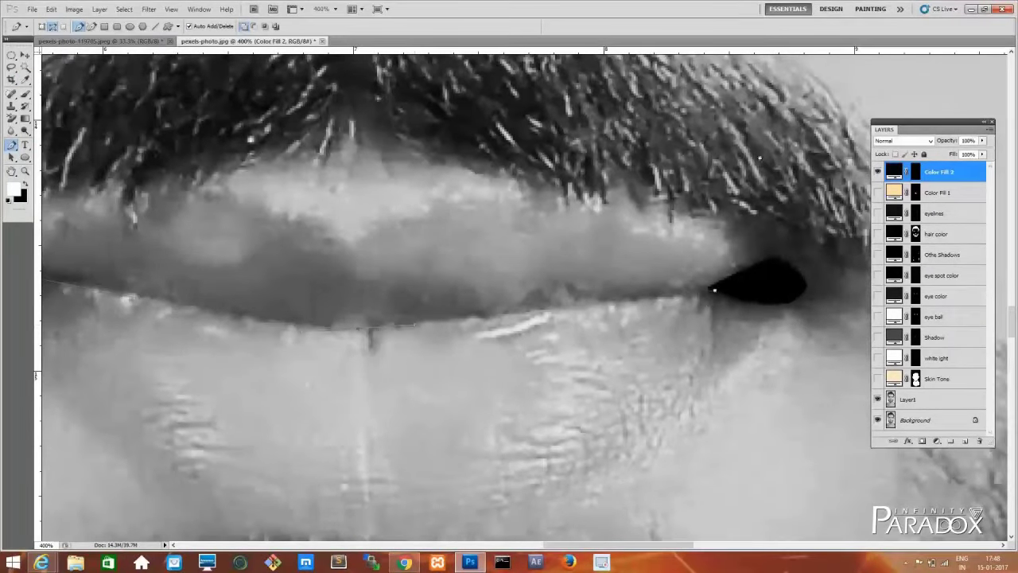
Set up the Pencil at 1 px and add an empty layer for the lip line
key("b")
left_click(55, 27)
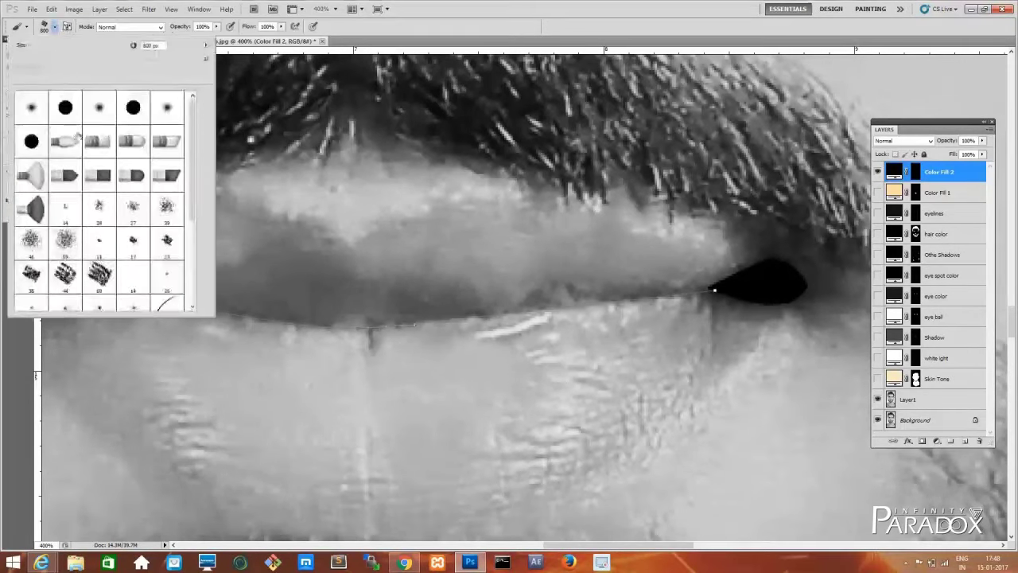
scroll(35, 144, "up", 1)
key("Escape")
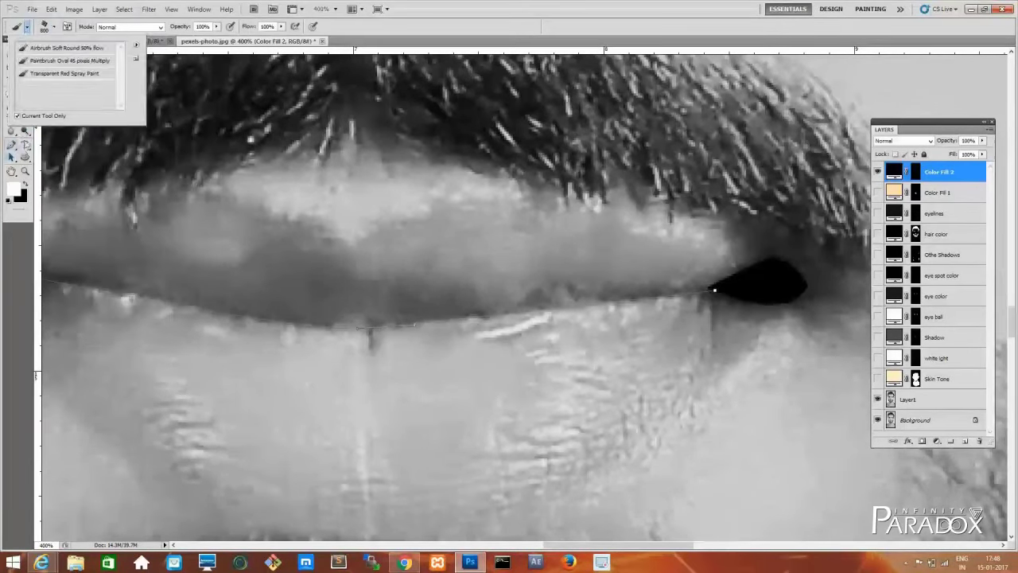
right_click(25, 94)
left_click(66, 103)
left_click(54, 26)
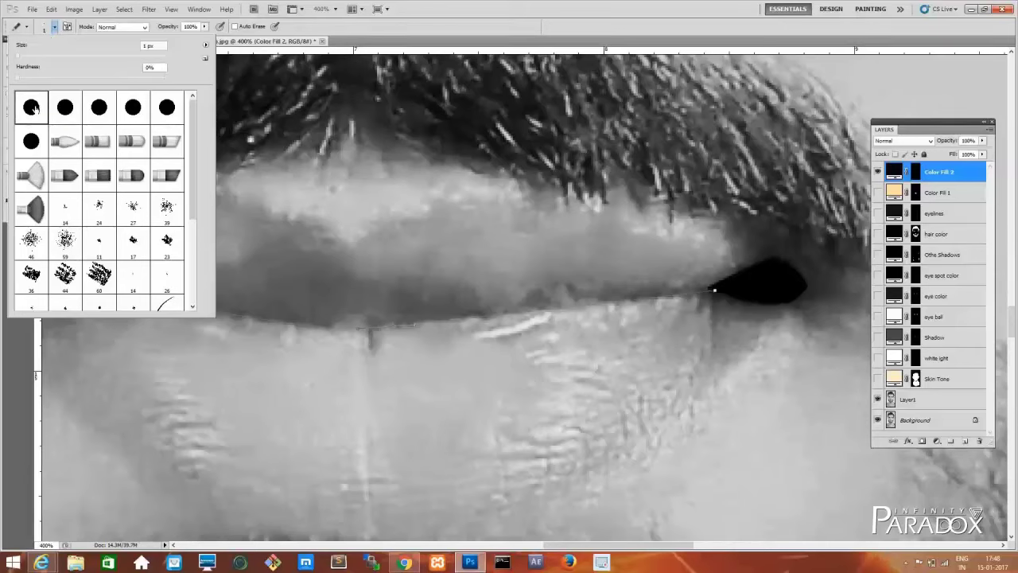
right_click(632, 298)
key("Escape")
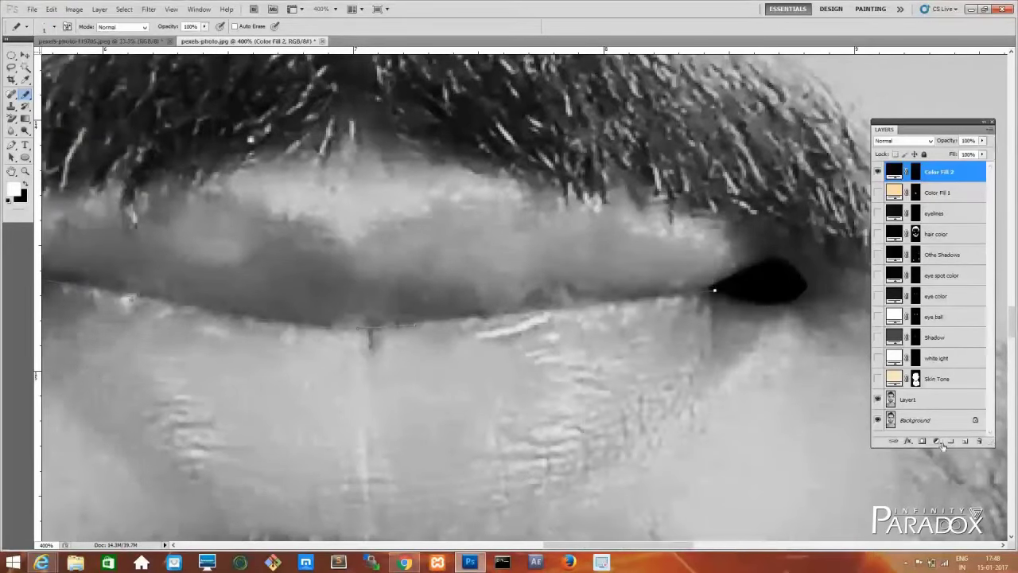
left_click(965, 441)
right_click(714, 290)
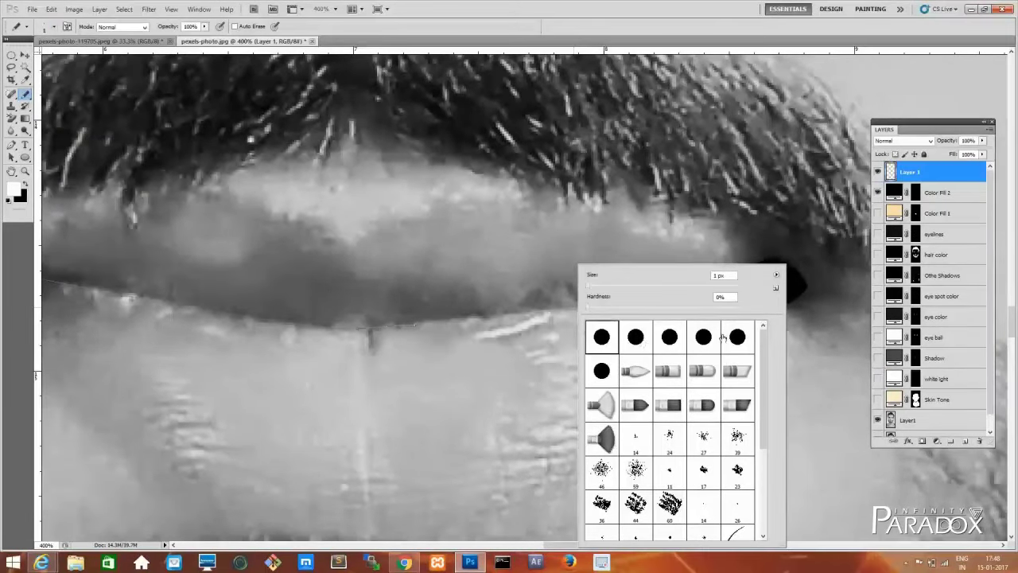
Stroke the lip-parting path with the Pencil on Layer 1
key("Escape")
key("p")
right_click(394, 332)
left_click(414, 416)
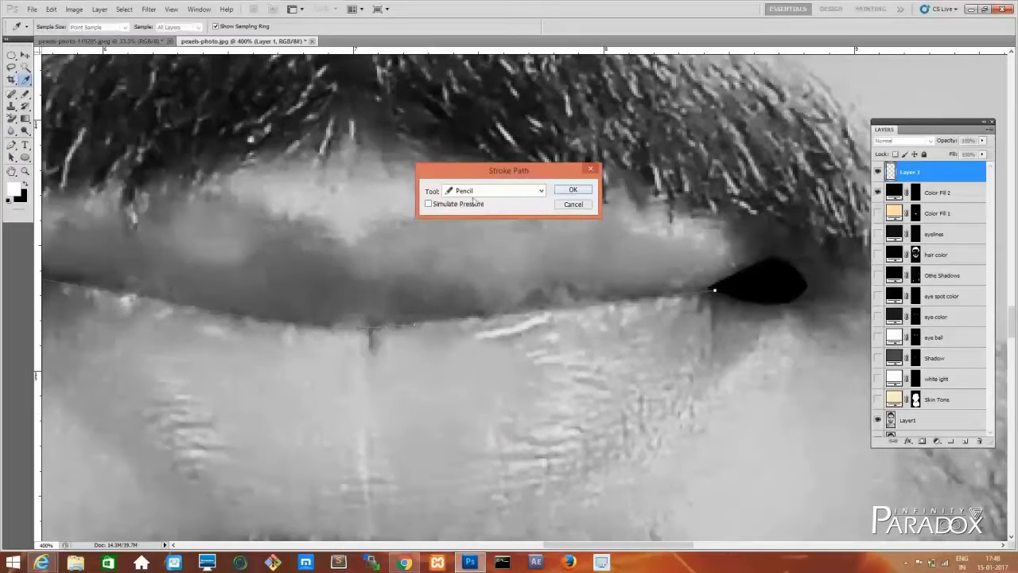
left_click(573, 189)
Add a black Color Overlay effect to the pencil line
left_click(908, 441)
left_click(934, 389)
left_click(830, 269)
left_click(139, 318)
left_click(359, 182)
left_click(912, 252)
Check the line against the peach lip fill and drag its left end into the mouth corner
key("v")
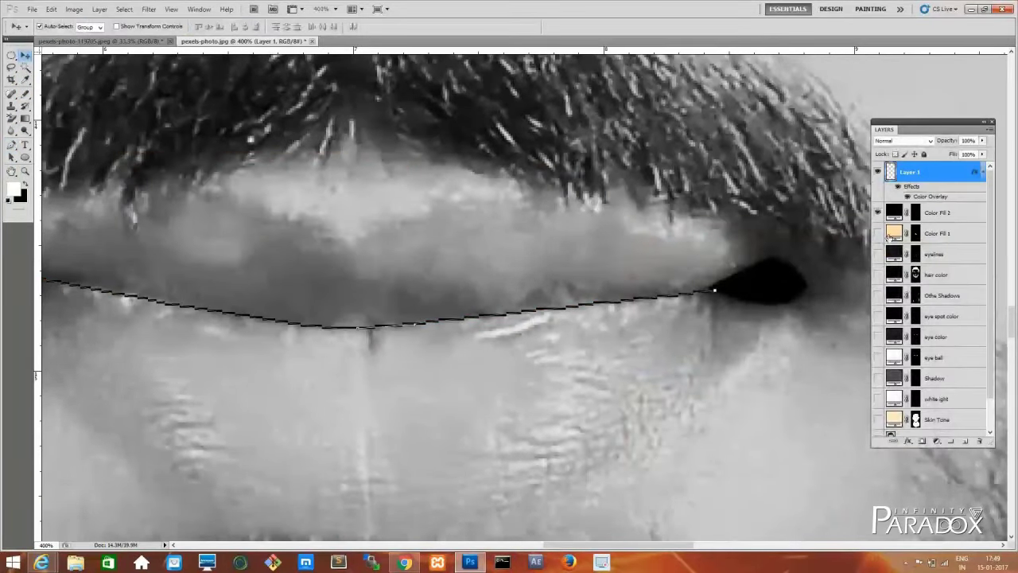
left_click(877, 233)
left_click(877, 233)
scroll(477, 318, "left", 5)
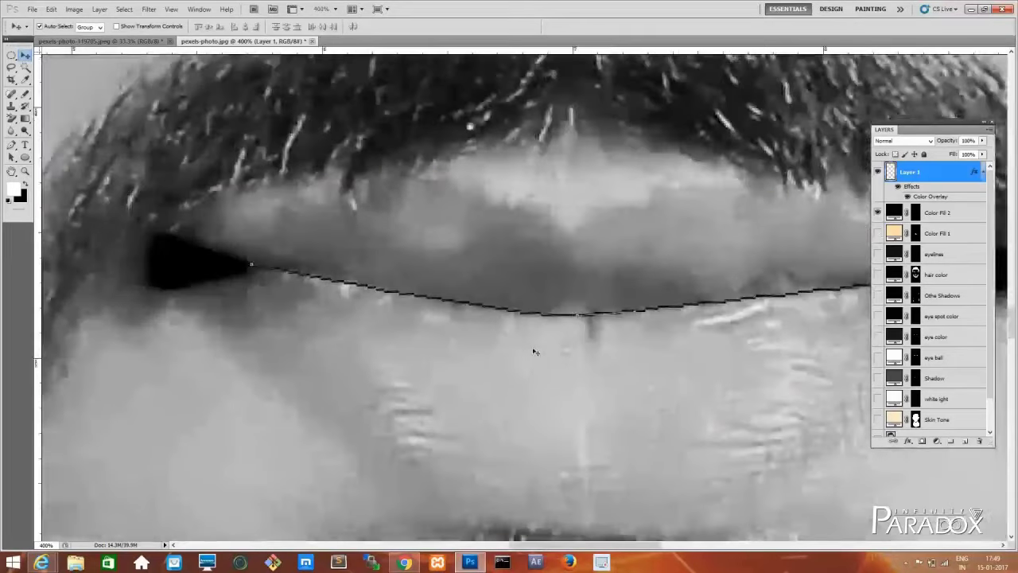
key("p")
left_click(196, 214, "ctrl")
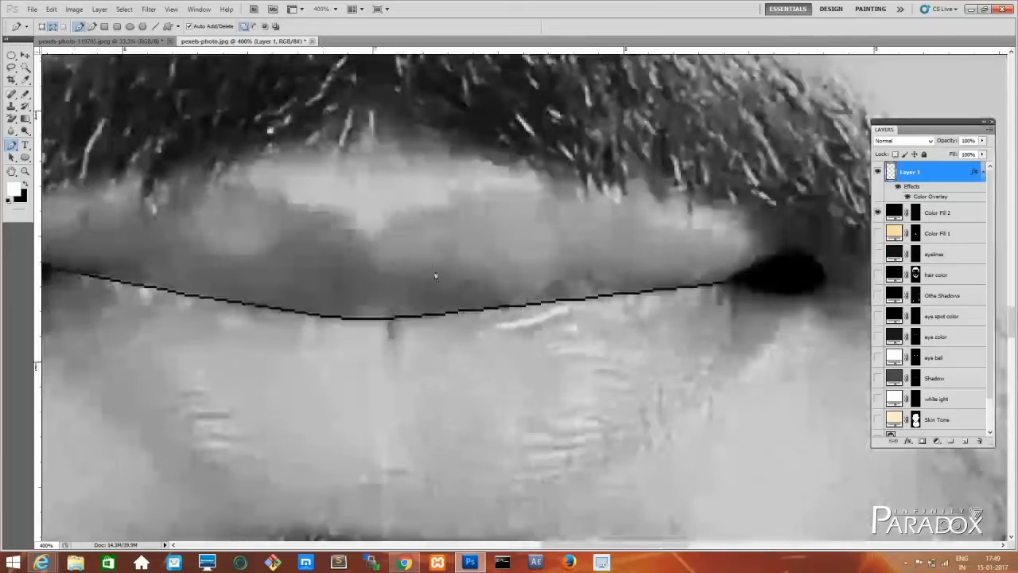
scroll(570, 256, "right", 3)
scroll(309, 368, "up", 1)
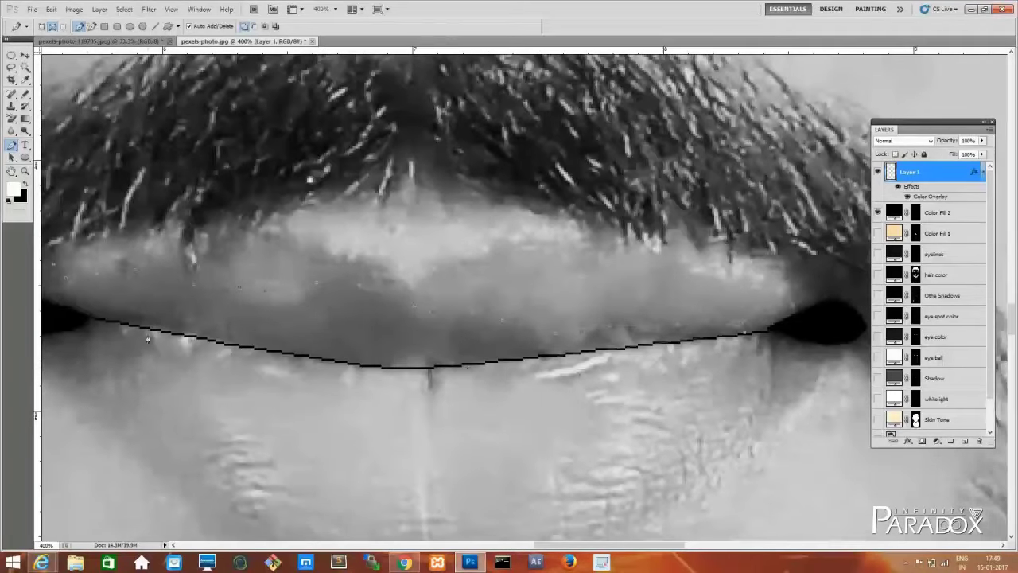
mouse_move(94, 318)
left_mouse_down()
mouse_move(79, 304)
mouse_move(175, 342)
left_mouse_up()
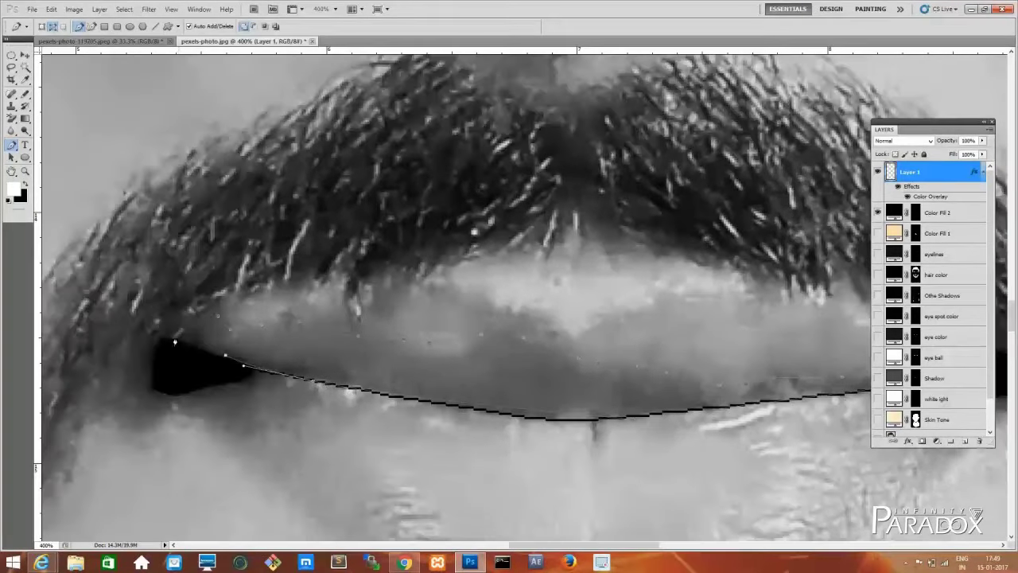
Add a mid-grey Multiply Solid Color fill for the lip shadow and show the peach lip fill
left_click(936, 441)
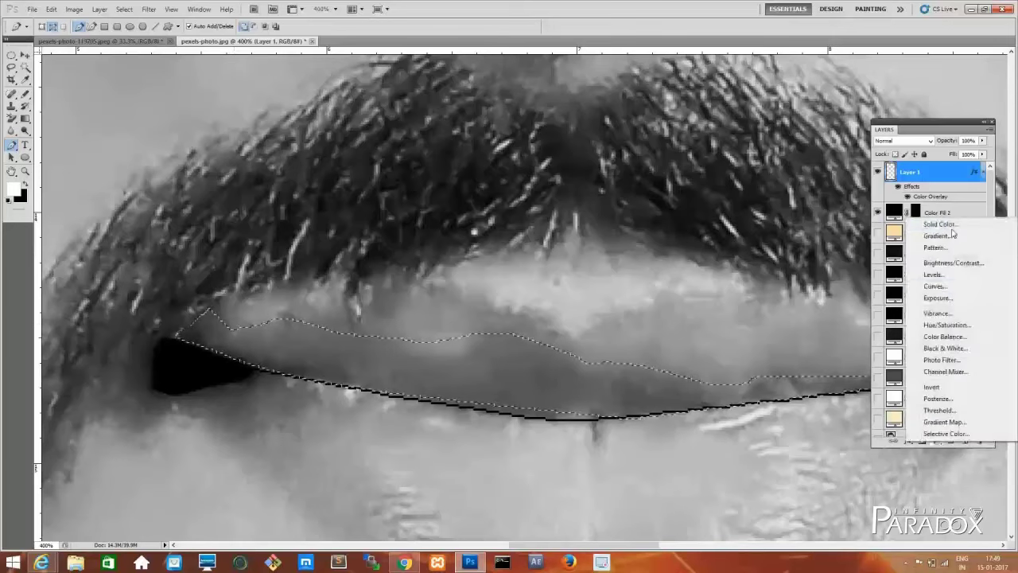
left_click(914, 191)
left_click(130, 270)
left_click(373, 182)
left_click(903, 140)
left_click(899, 183)
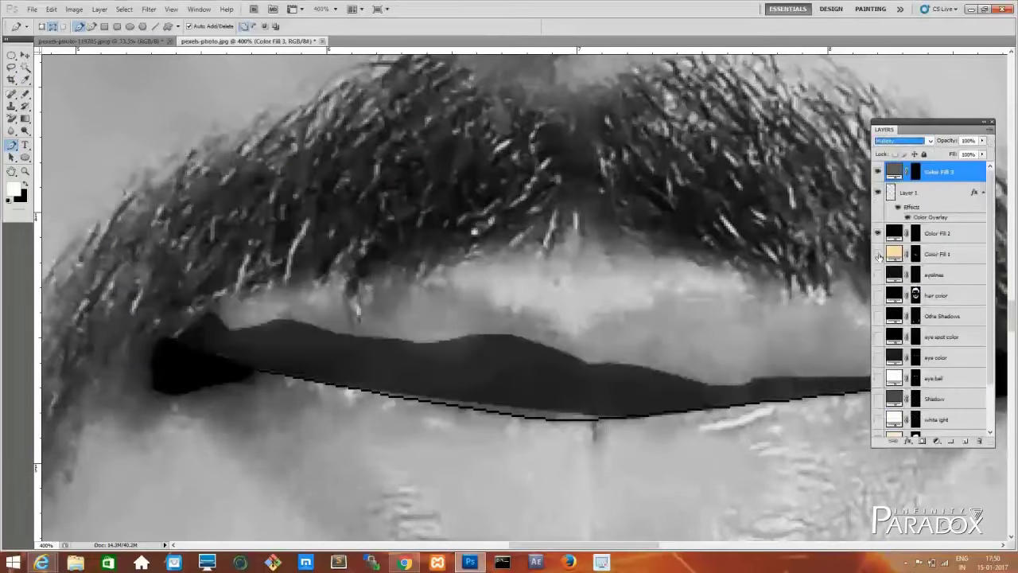
left_click(877, 254)
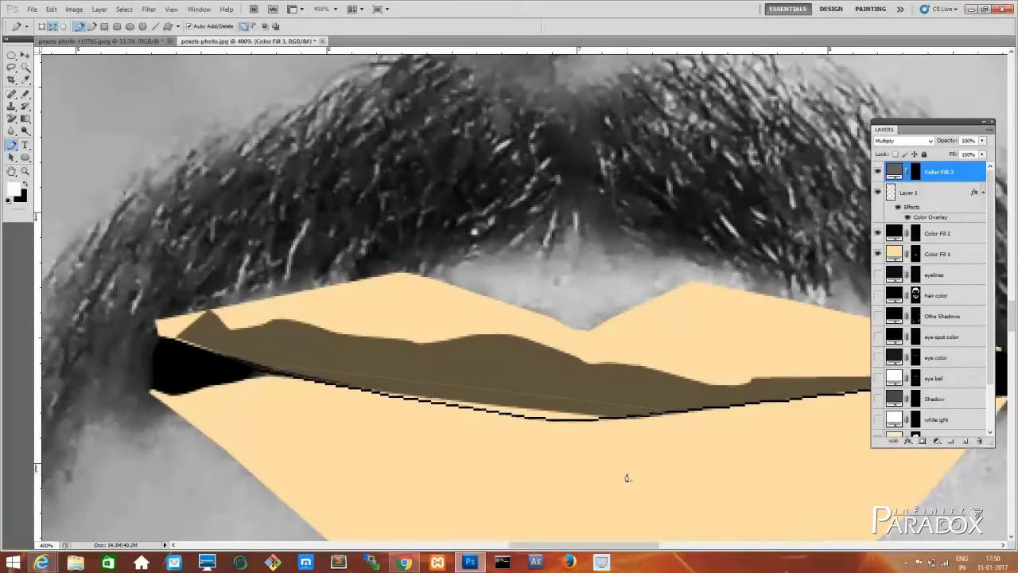
Load the lip shadow shape as a selection and lower the lip shadow's fill to 26%
key("ctrl+Return")
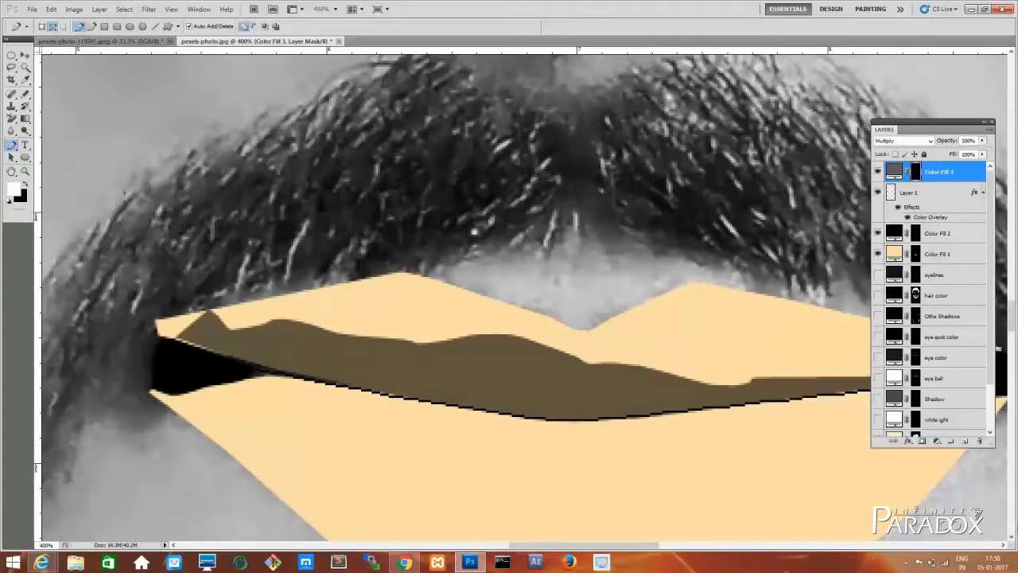
key("ctrl+minus")
key("ctrl+minus")
key("ctrl+minus")
key("ctrl+minus")
key("ctrl+minus")
key("ctrl+minus")
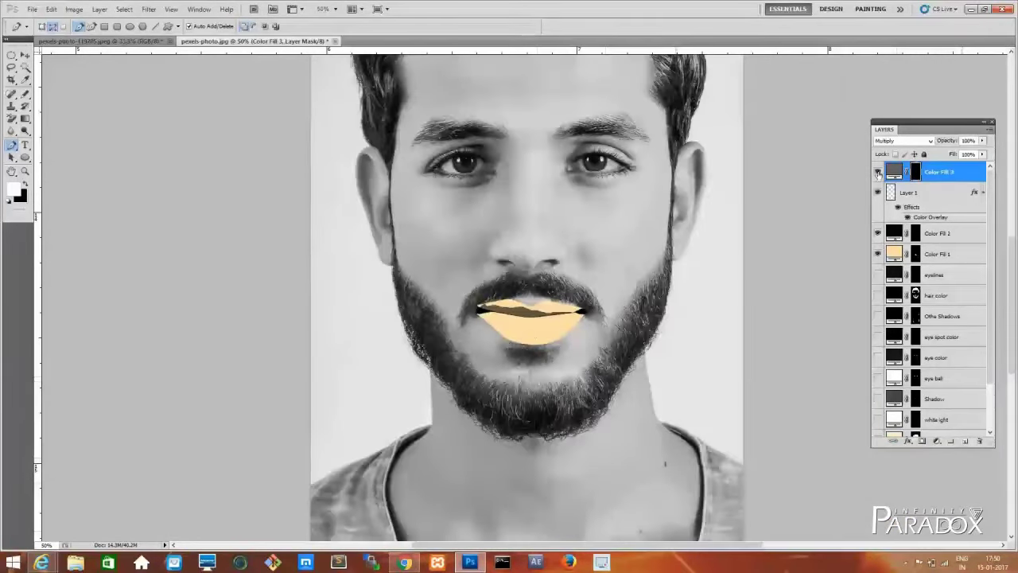
left_click(915, 192)
left_click(939, 172)
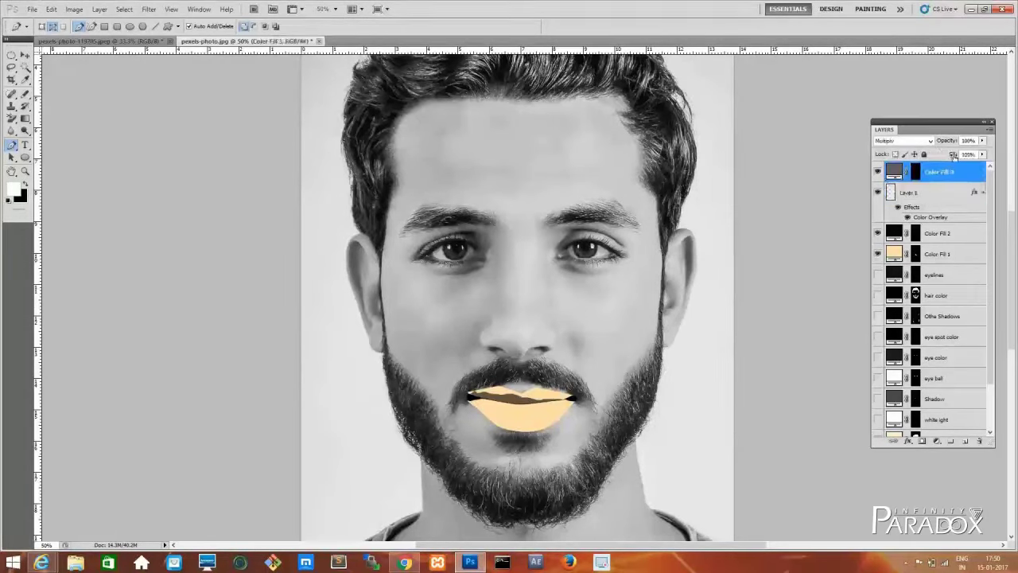
left_click_drag(954, 156, 647, 330)
key("v")
Hide the cartoon colour layers to reveal the photo, zoomed in on the neck
scroll(878, 399, "down", 2)
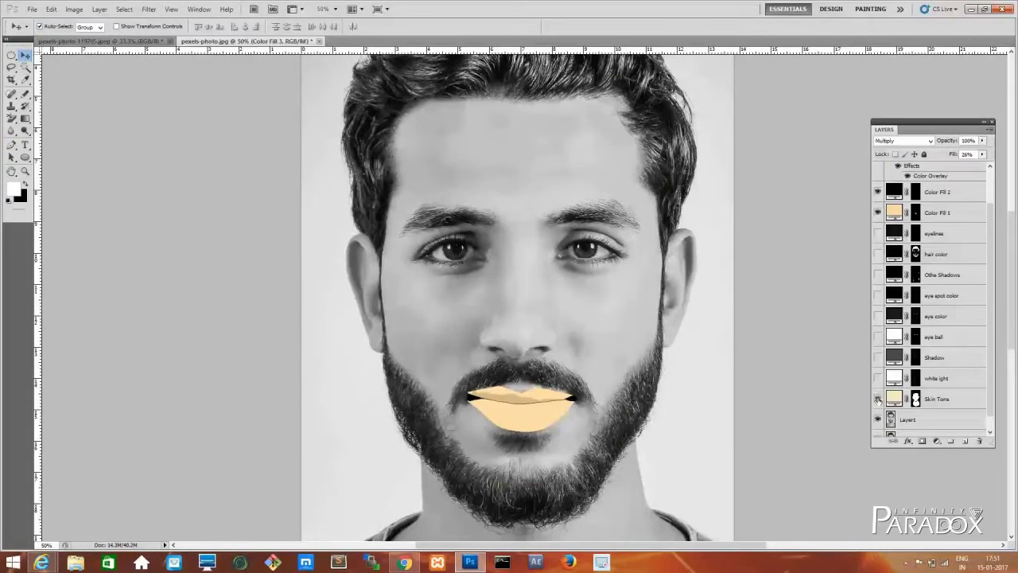
left_click(878, 400)
scroll(878, 318, "up", 2)
left_click_drag(878, 254, 878, 398)
scroll(564, 328, "down", 5)
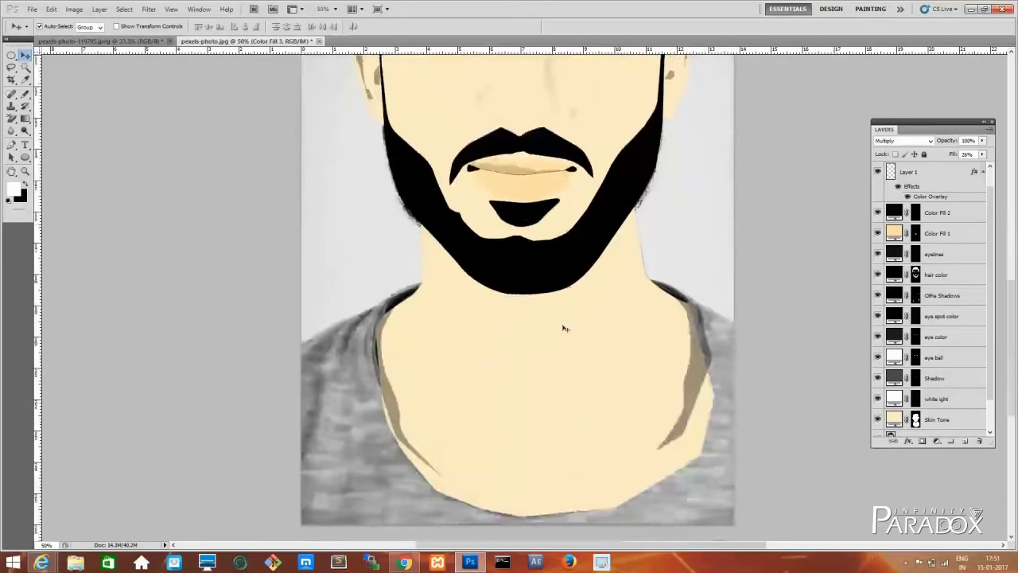
key("p")
scroll(931, 318, "down", 2)
left_click(878, 426, "alt")
key("ctrl+plus")
key("ctrl+plus")
key("ctrl+plus")
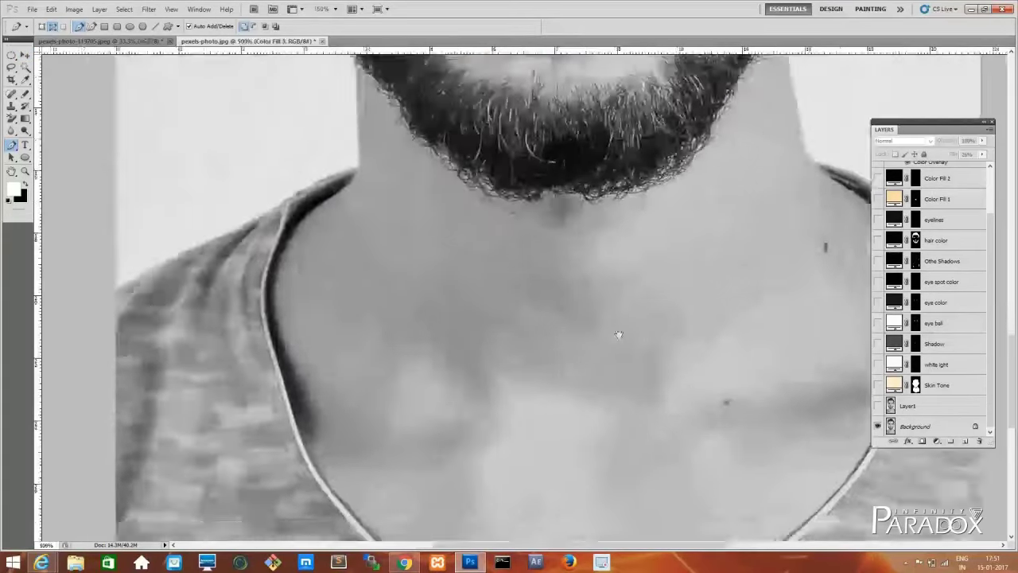
At 100% view, start the shirt outline with anchors along the collar
key("ctrl+1")
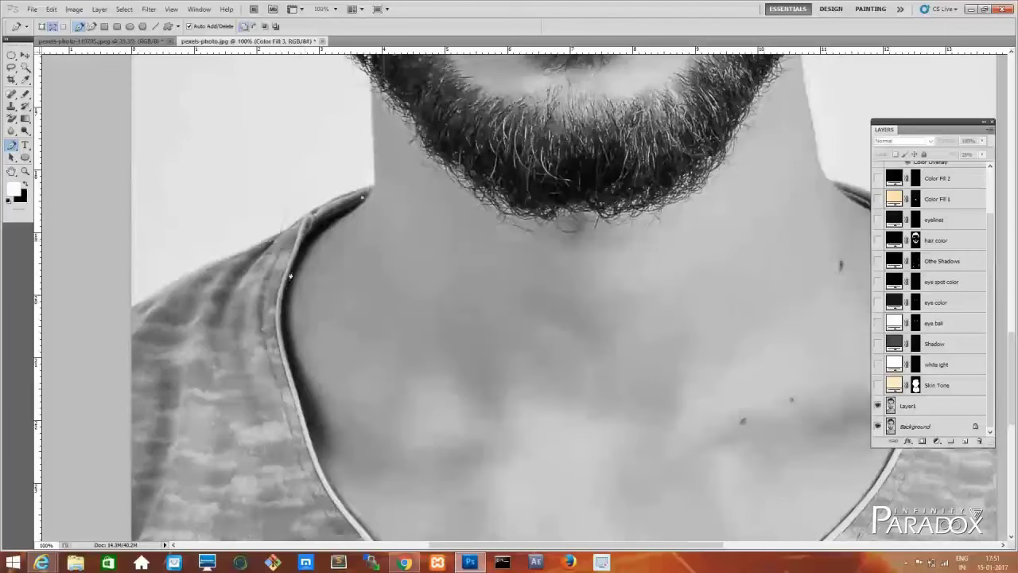
left_click(314, 227)
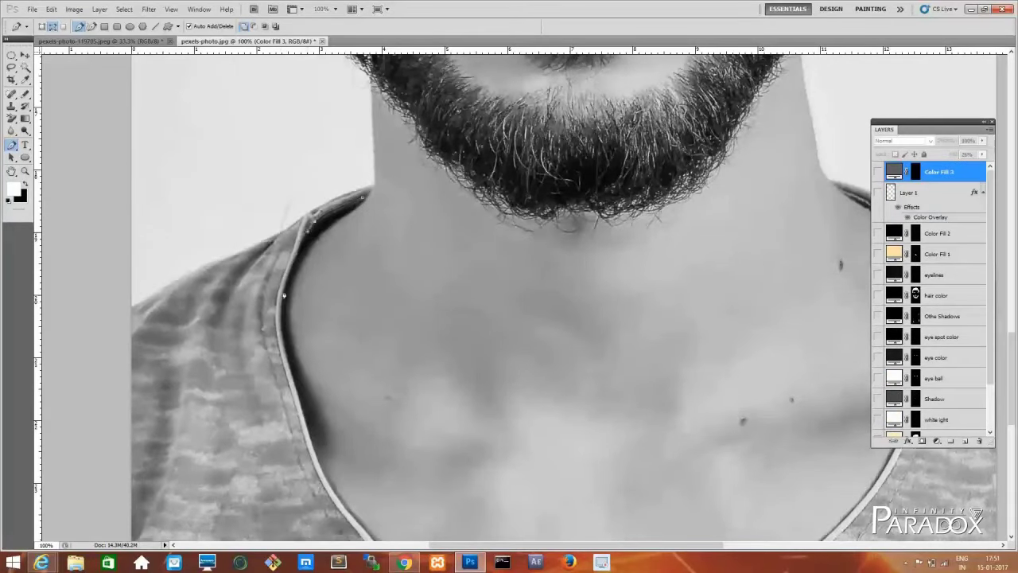
left_click(299, 404)
scroll(320, 476, "down", 3)
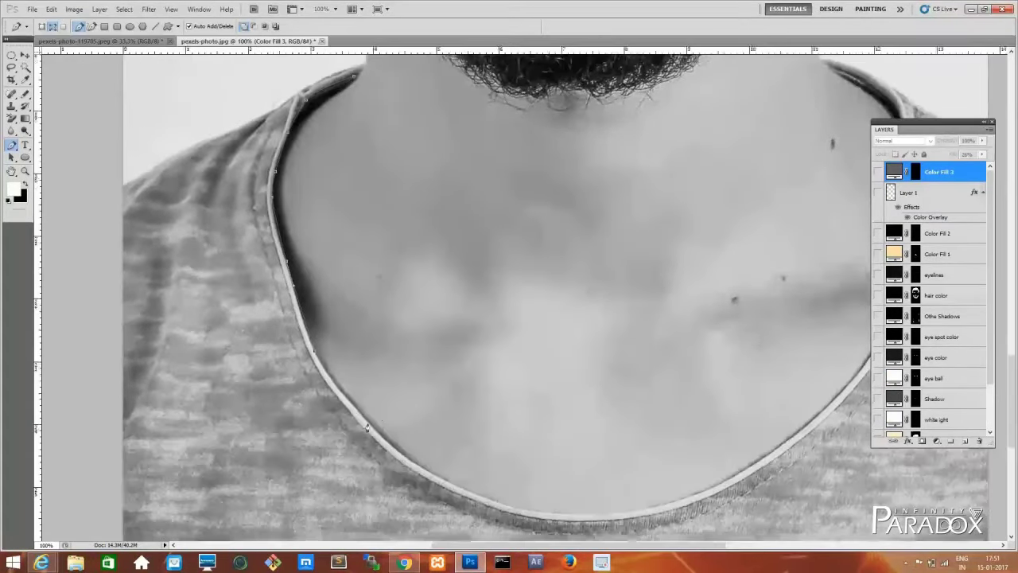
scroll(657, 512, "right", 5)
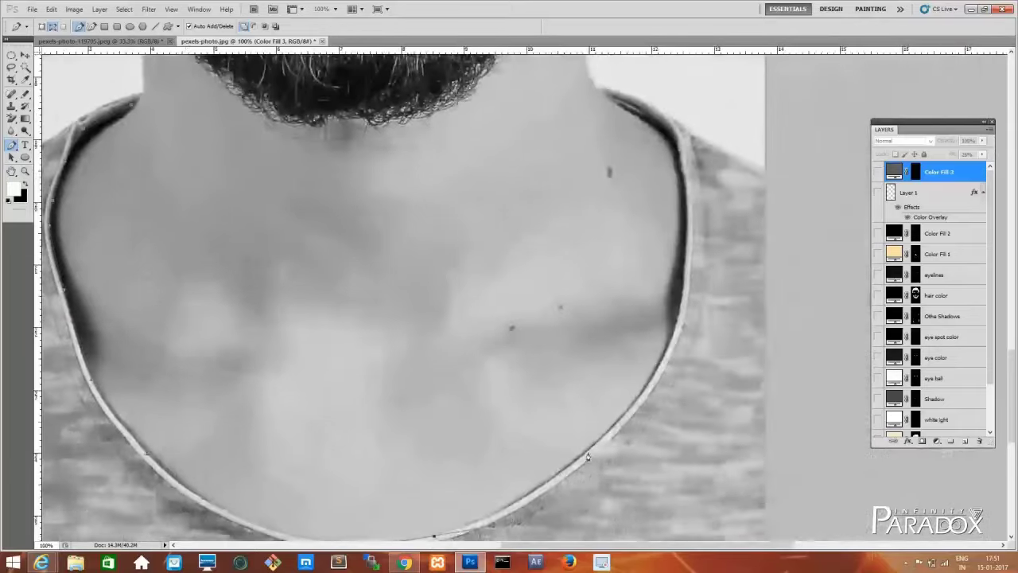
left_click(703, 321)
Finish the shirt outline with a corner anchor, ending where the collar meets the neck
scroll(682, 177, "up", 3)
left_click_drag(682, 313, 660, 131)
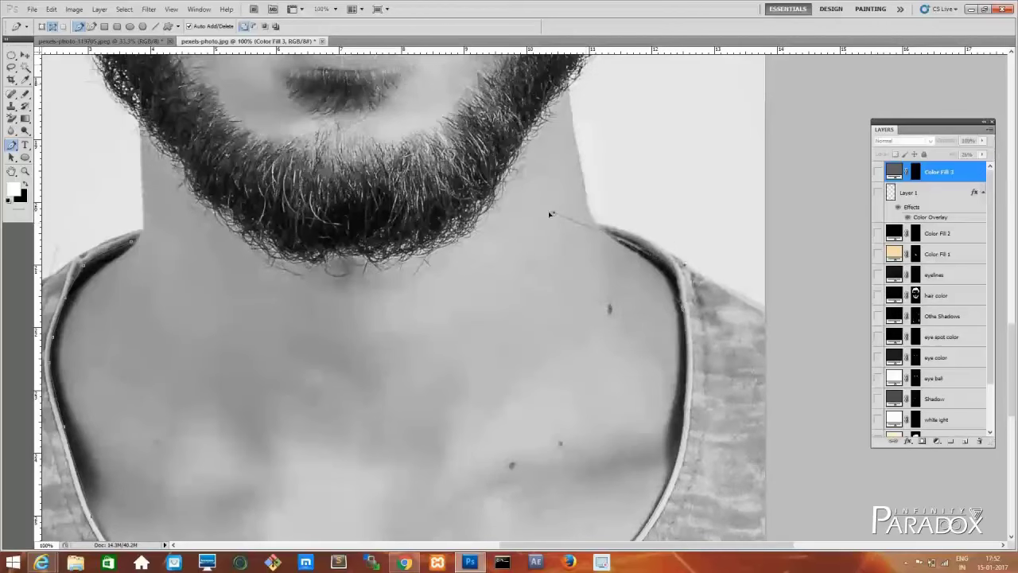
left_click(618, 243, "alt")
scroll(676, 365, "down", 10)
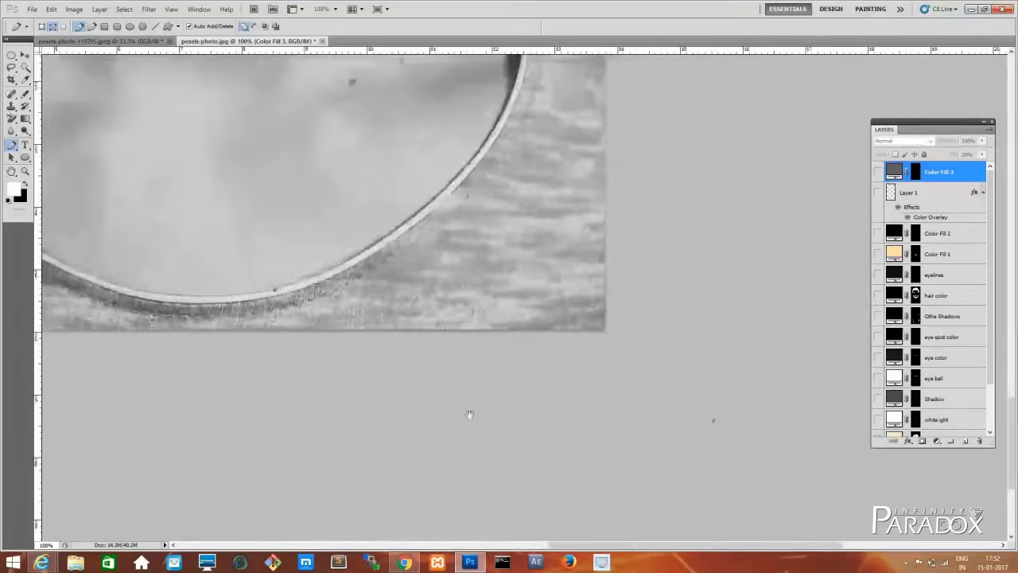
scroll(636, 437, "left", 10)
scroll(637, 358, "up", 5)
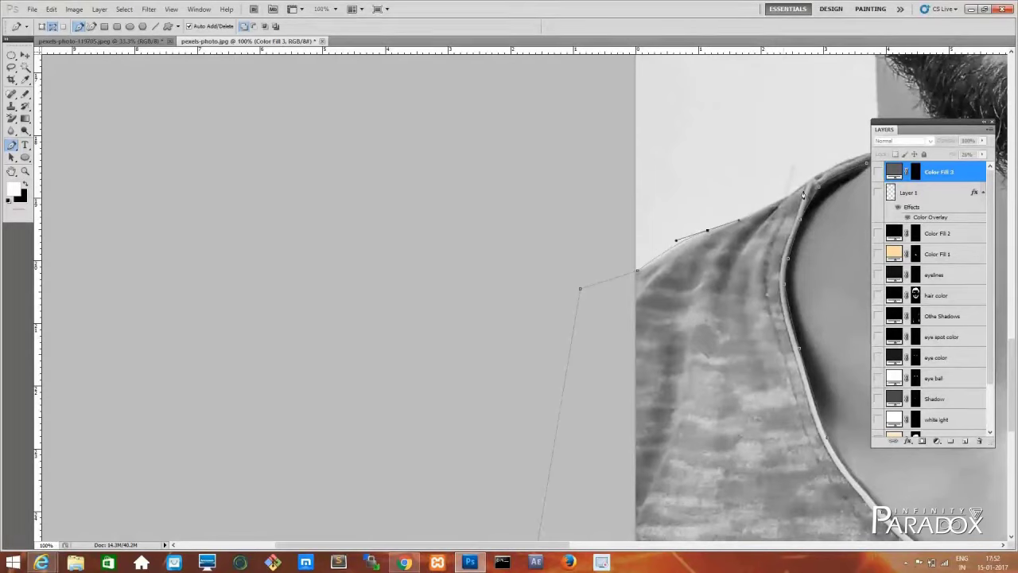
scroll(787, 230, "right", 4)
scroll(787, 230, "up", 2)
left_click(696, 234)
Fill the shirt selection with a teal #5fd8b2 Solid Color layer
key("ctrl+Return")
left_click(936, 440)
left_click(920, 220)
left_click(277, 262)
mouse_move(209, 271)
left_mouse_down()
mouse_move(189, 205)
mouse_move(205, 204)
left_mouse_up()
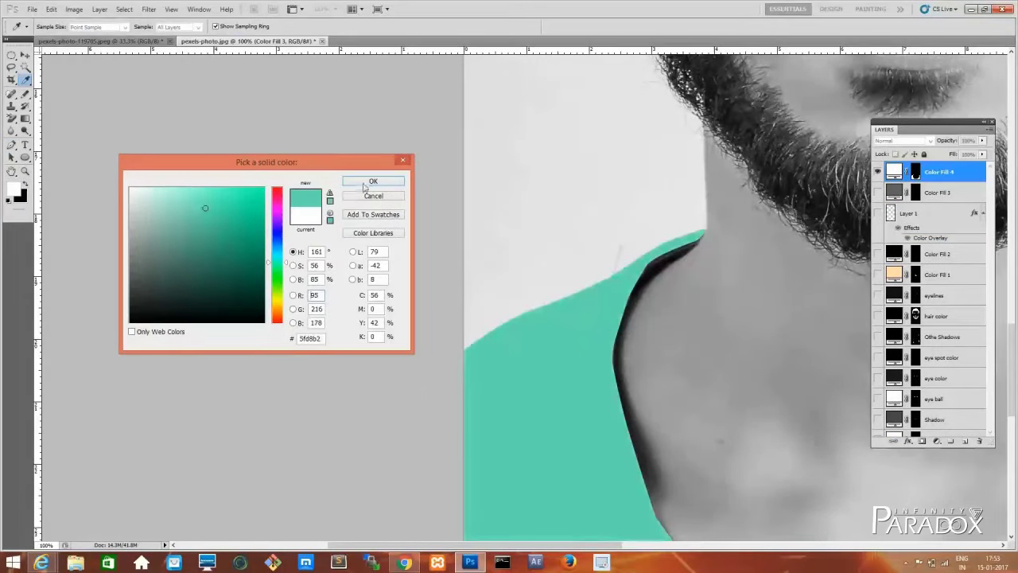
left_click(373, 181)
left_click(877, 171)
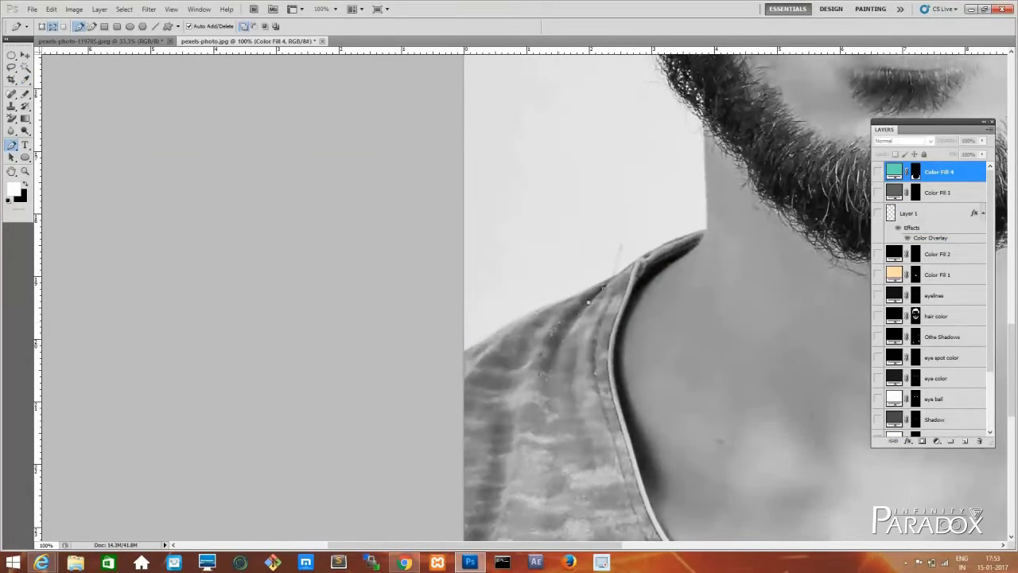
Add a black Solid Color fill layer for the shirt shadow streaks
scroll(588, 301, "down", 5)
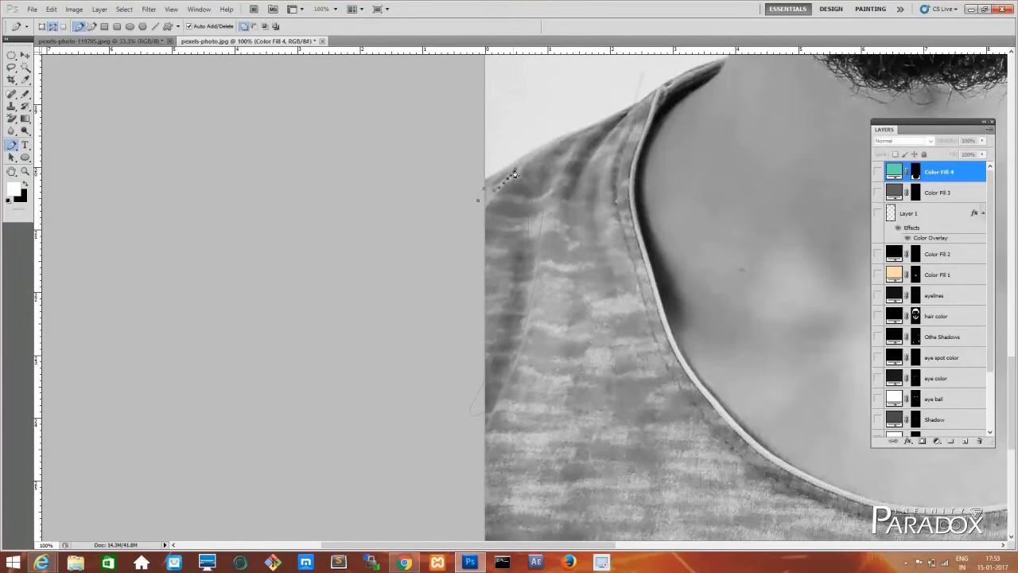
scroll(509, 175, "right", 3)
scroll(666, 443, "right", 8)
scroll(419, 416, "left", 6)
left_click(936, 441)
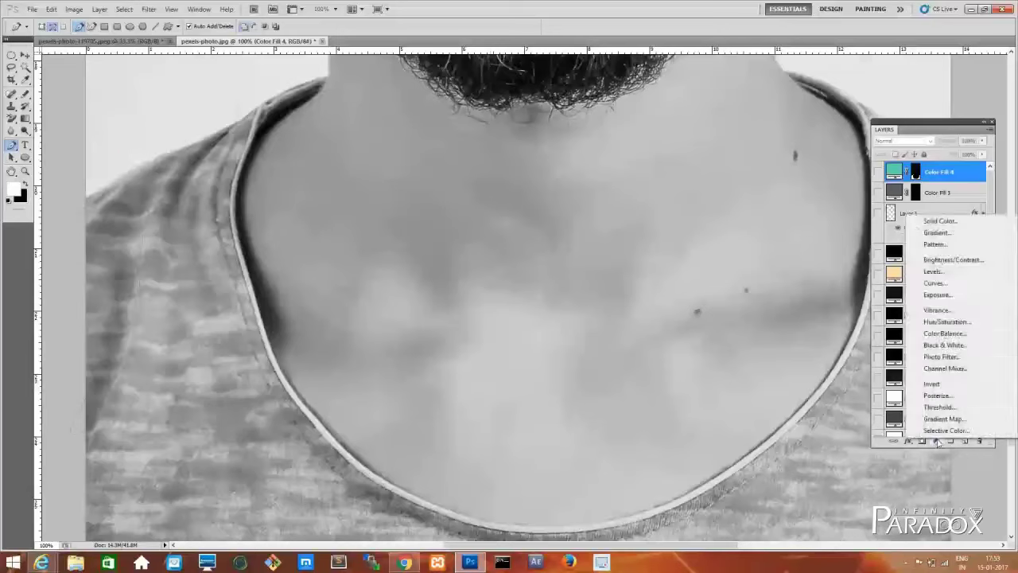
left_click(923, 219)
left_click(131, 321)
left_click(373, 180)
Rename it 'tshirt shaddow layer', show the teal shirt, and set its fill to 21%
double_click(938, 172)
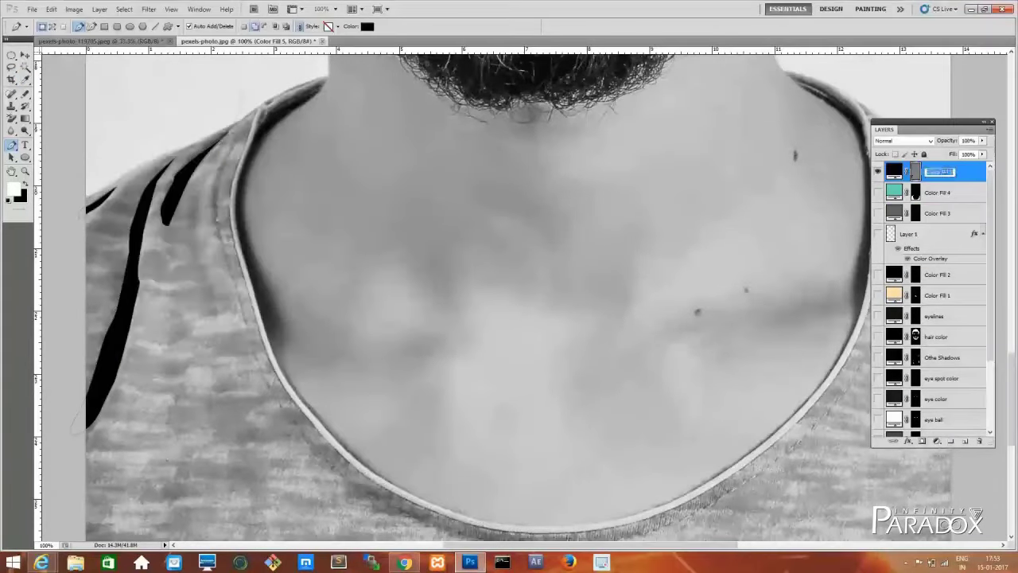
type("tshirt shadow layer")
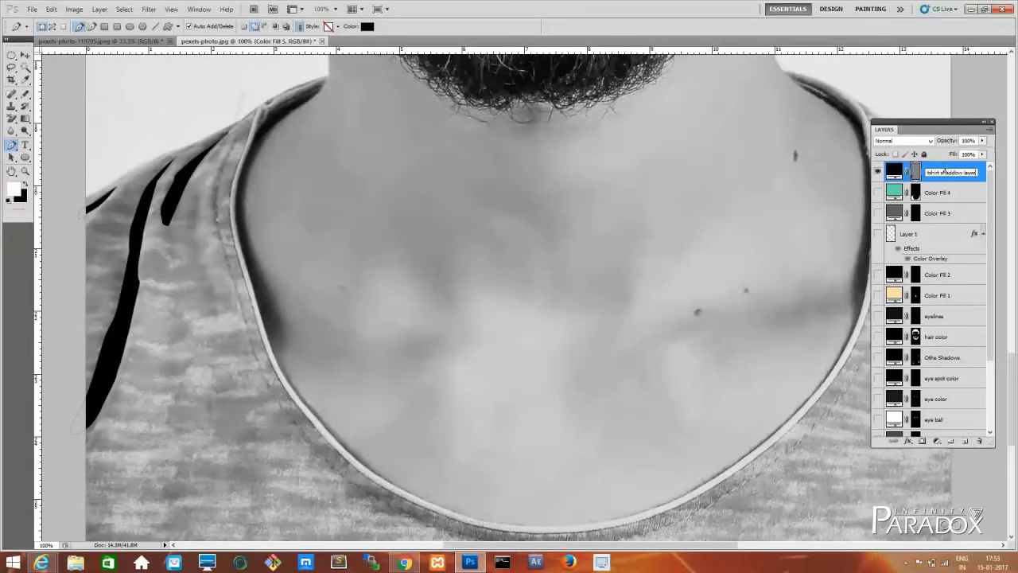
key("Return")
left_click(877, 192)
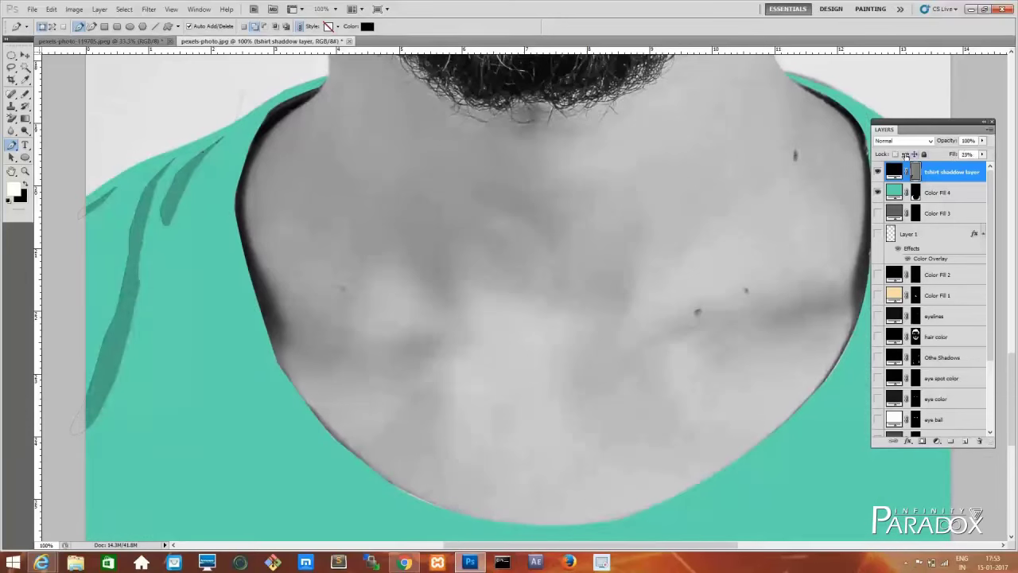
key("shift+2")
key("shift+1")
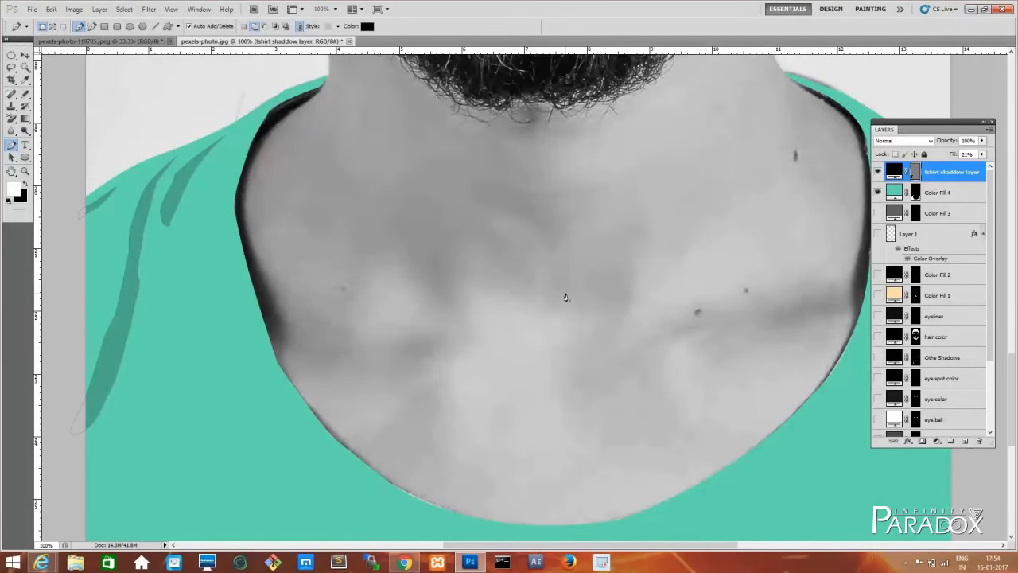
Trace the inner collar edge down and around to its right side
scroll(263, 336, "up", 2)
scroll(308, 347, "up", 3)
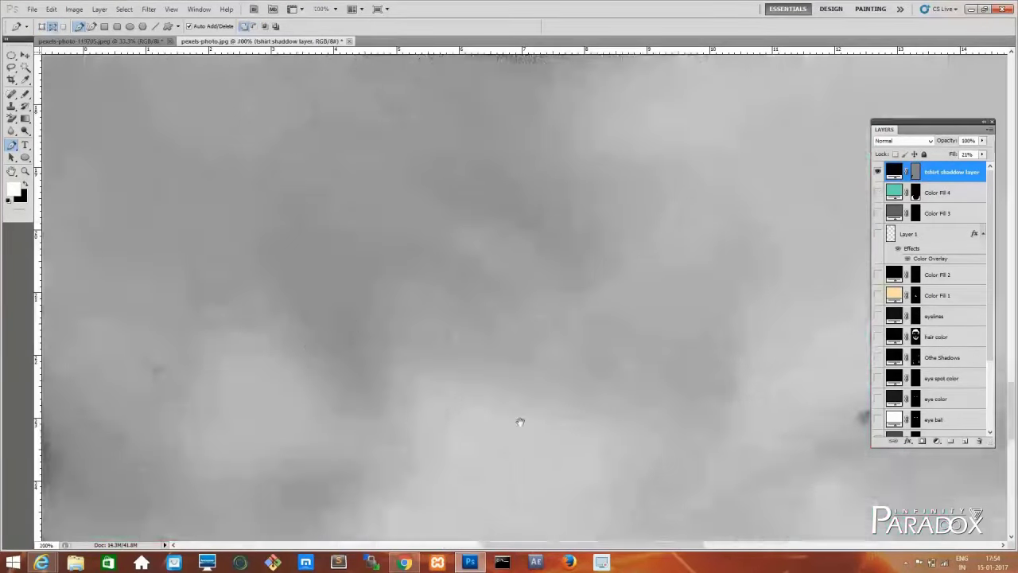
scroll(588, 162, "up", 1)
left_click(489, 210)
left_click(453, 271)
left_click(422, 416)
left_click_drag(428, 462, 388, 127)
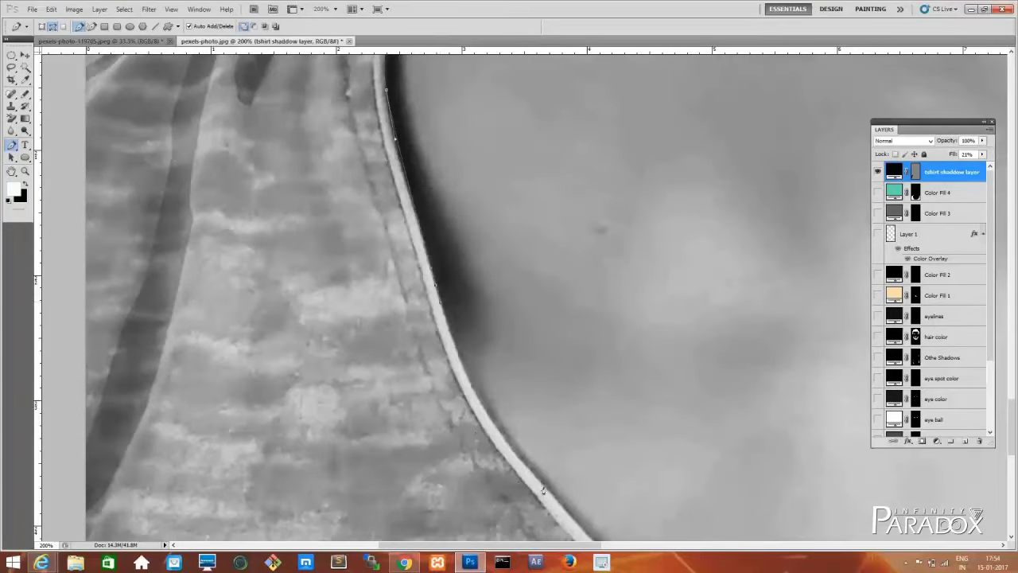
mouse_move(667, 542)
left_mouse_down()
mouse_move(588, 382)
mouse_move(268, 297)
left_mouse_up()
left_click(601, 374)
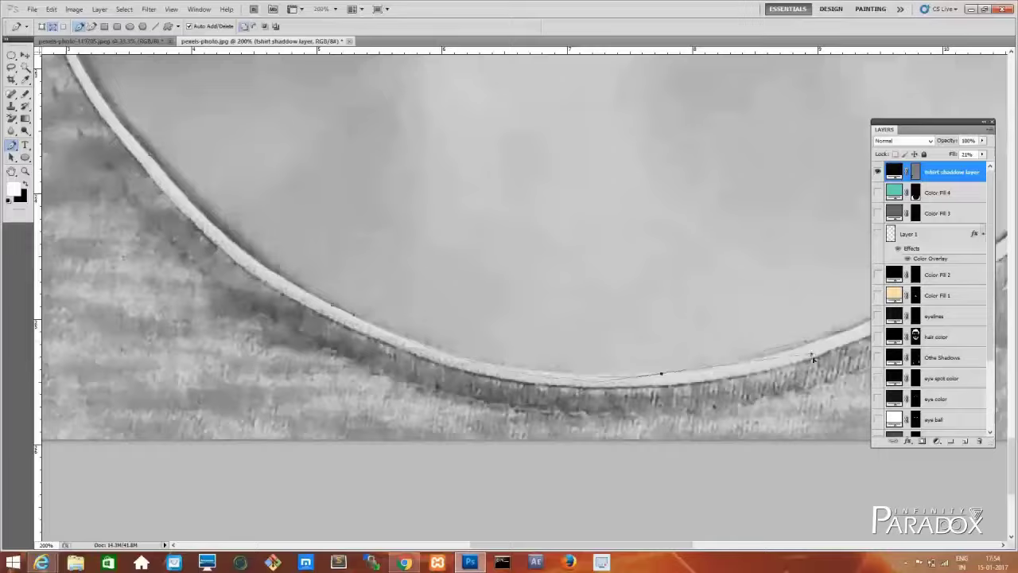
left_click_drag(600, 374, 155, 478)
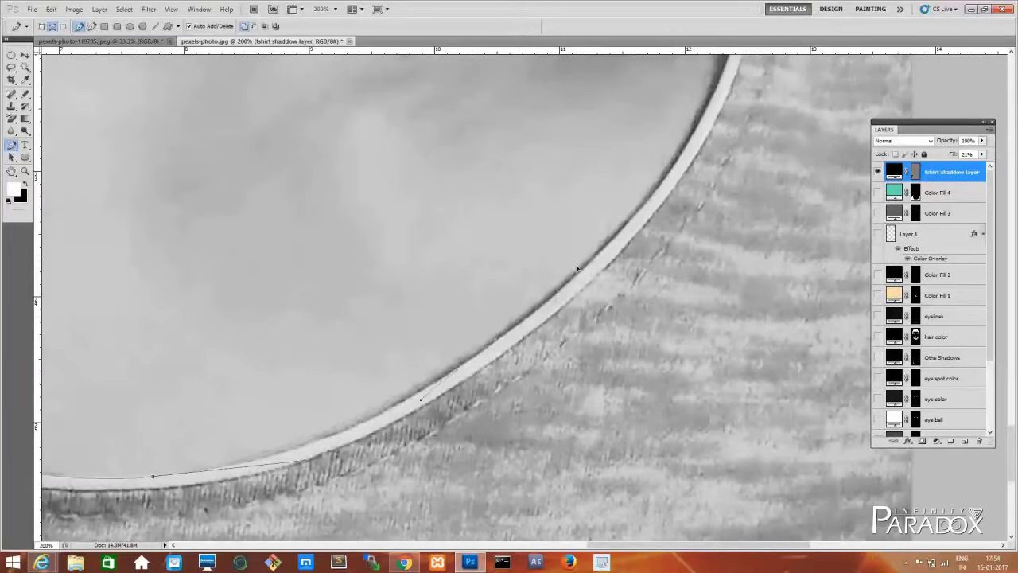
left_click_drag(637, 214, 513, 421)
left_click(568, 351)
left_click_drag(615, 232, 587, 360)
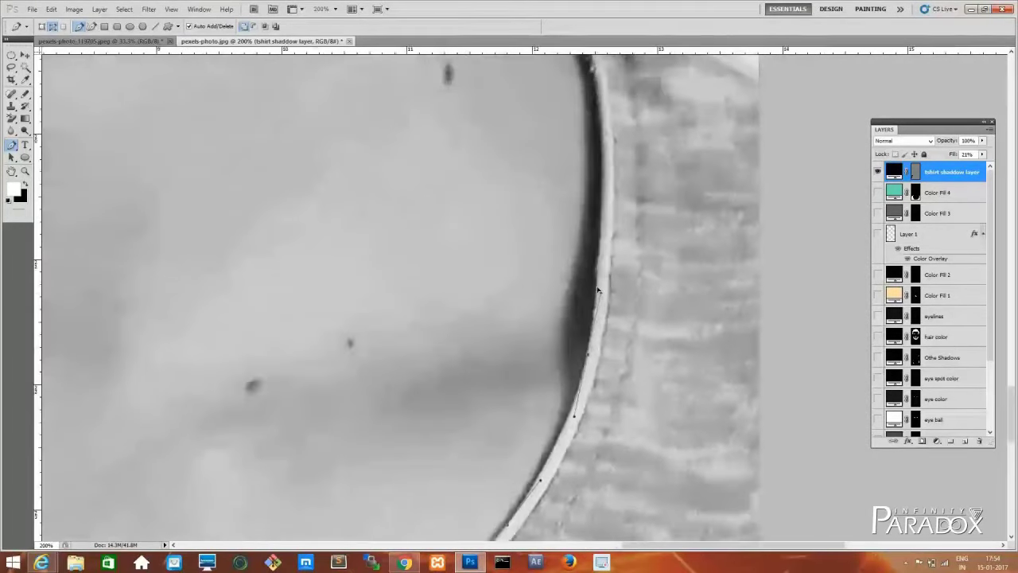
left_click_drag(600, 130, 606, 308)
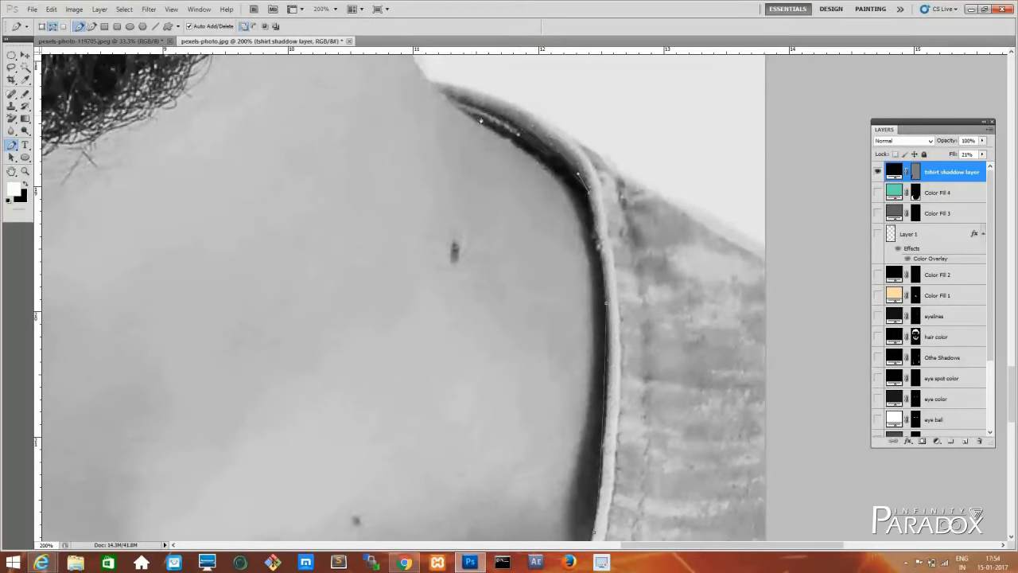
Trace the collar's outer edge from the top down along its lower curve
left_click(427, 80)
left_click(537, 113)
left_click(608, 236)
left_click(618, 337)
left_click(617, 390)
left_click(617, 446)
left_click_drag(523, 525, 607, 178)
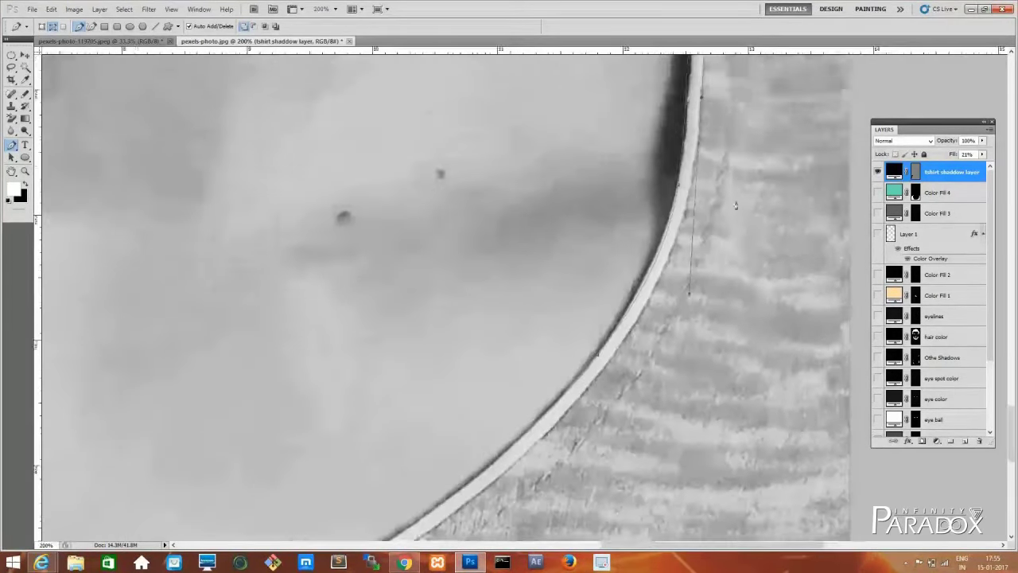
left_click(444, 525)
left_click_drag(525, 358, 700, 182)
left_click(302, 449)
Carry the collar path up toward the hair and close it at the top
left_click_drag(532, 516, 866, 525)
left_click_drag(190, 342, 325, 373)
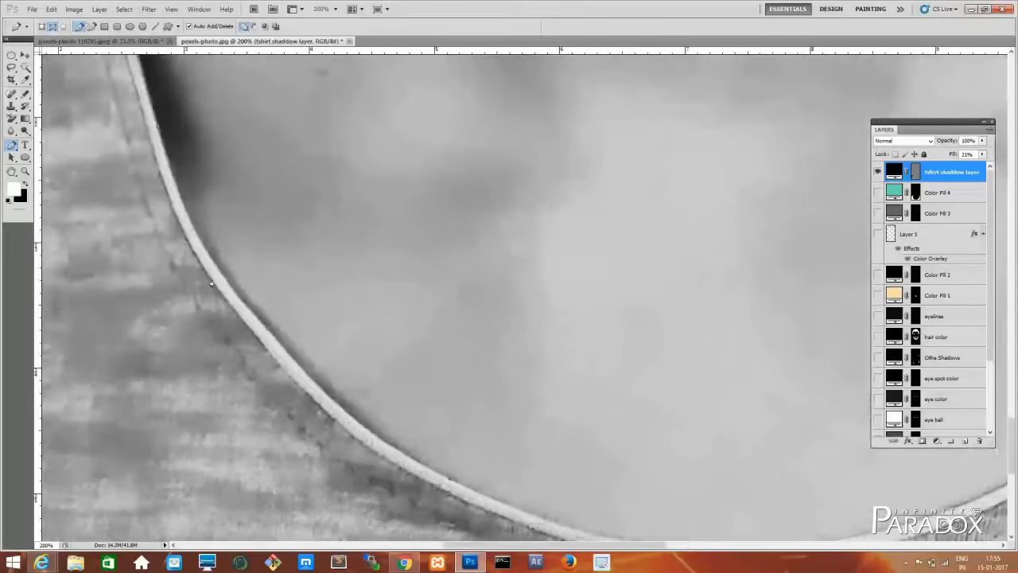
left_click_drag(166, 158, 204, 364)
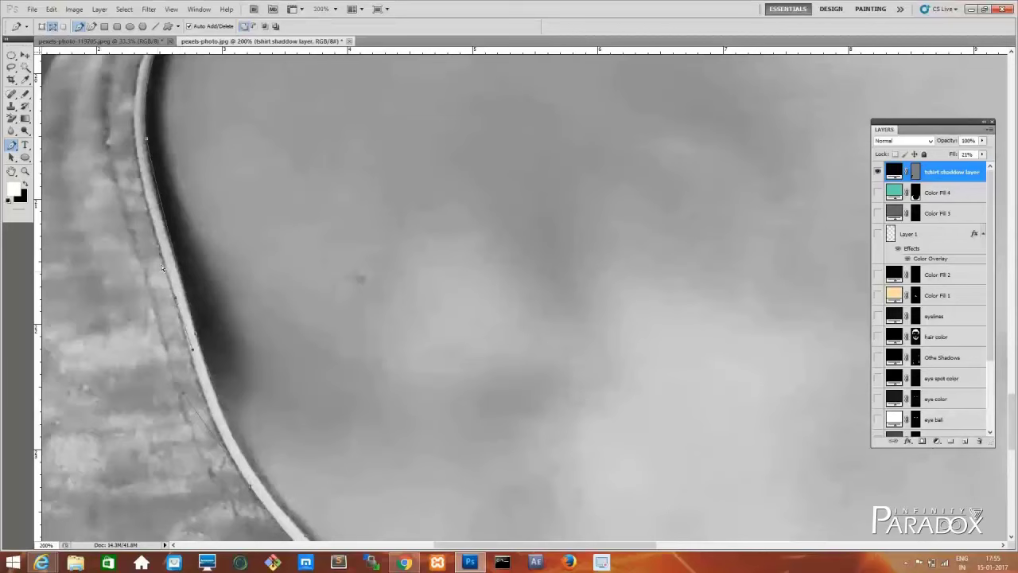
left_click_drag(136, 181, 170, 282)
left_click(178, 213)
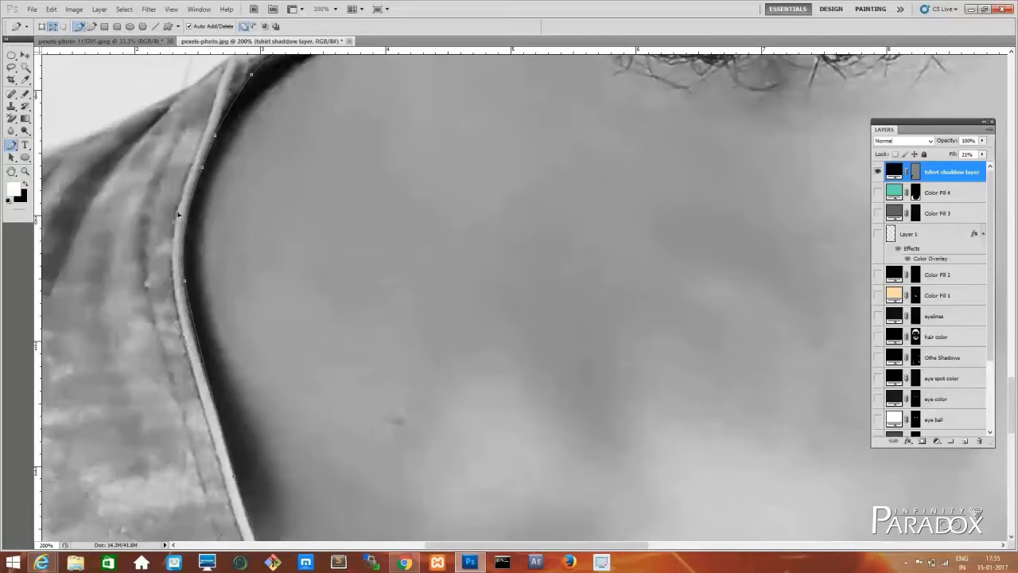
left_click_drag(177, 214, 178, 356)
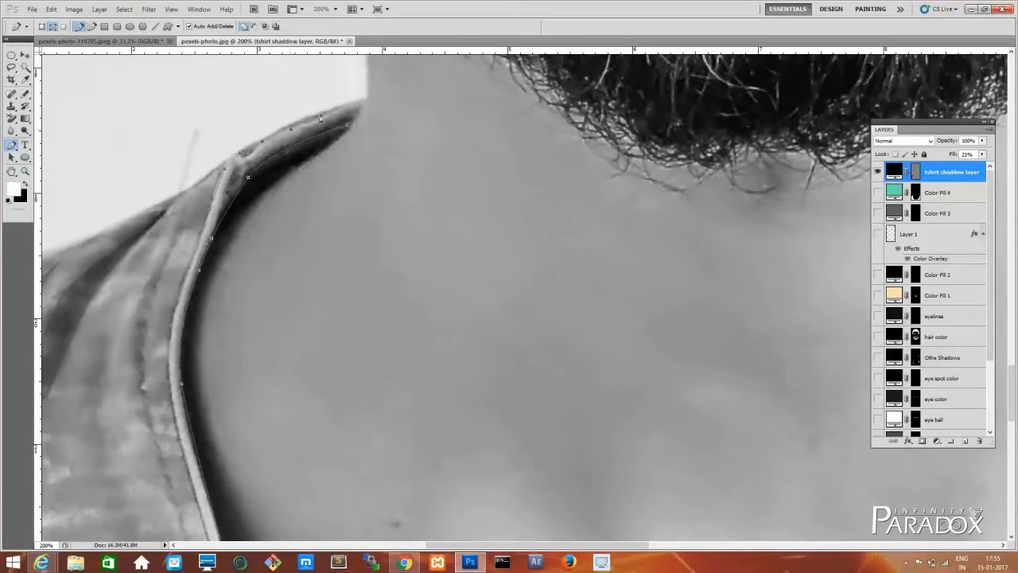
left_click(364, 101)
Fill the collar selection with a white Solid Color layer and zoom out to 66.7%
key("ctrl+Return")
left_click(936, 441)
left_click(938, 221)
key("Return")
key("v")
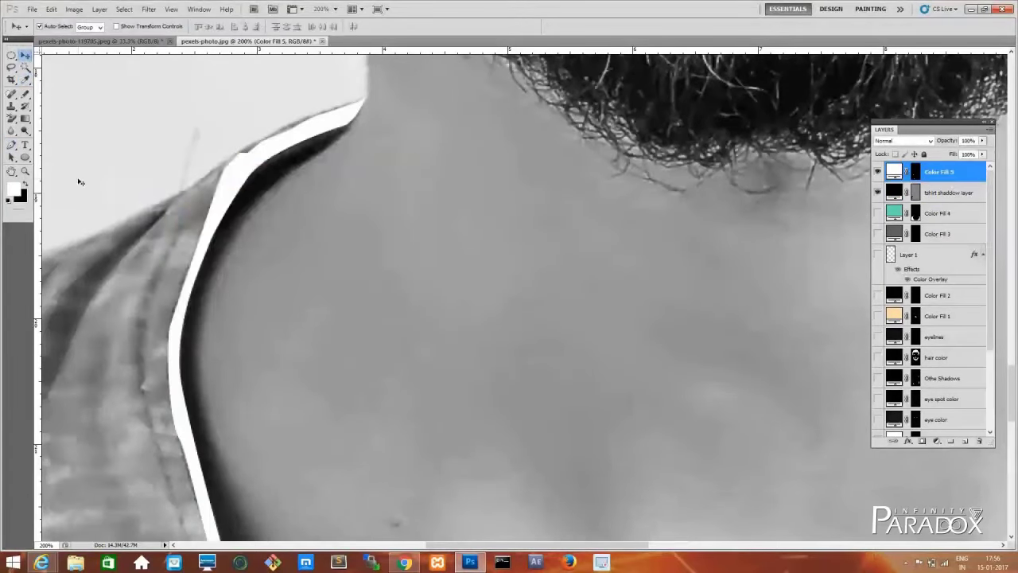
left_click_drag(77, 178, 489, 197)
key("p")
key("ctrl+minus")
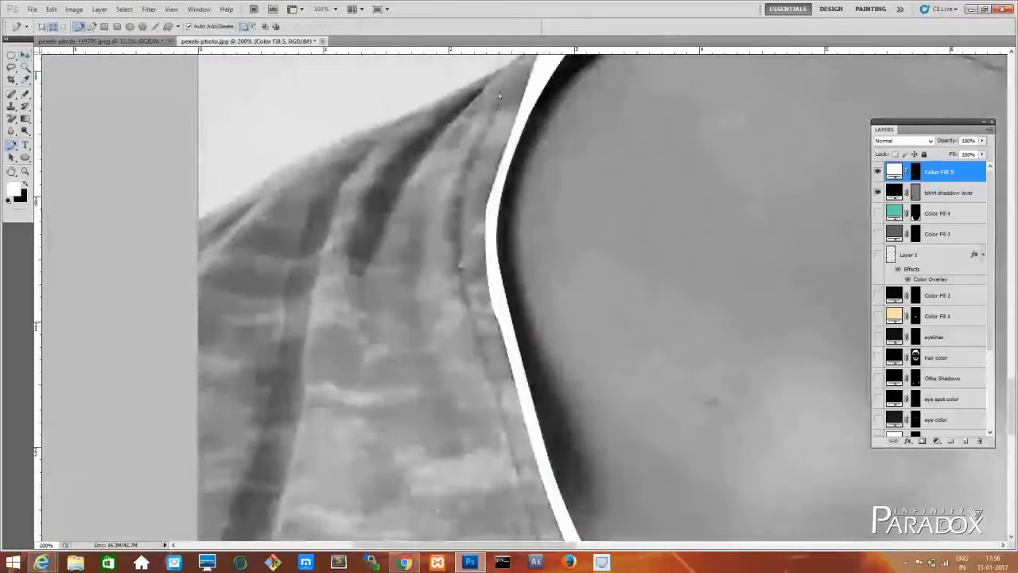
key("ctrl+minus")
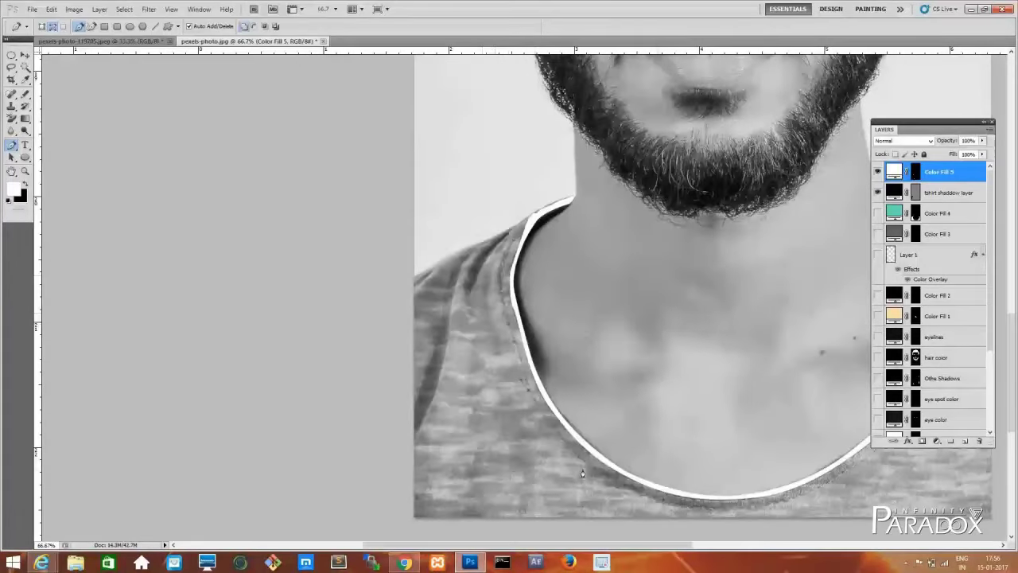
Extend the pen path along the right outer edge of the collar
scroll(695, 509, "right", 3)
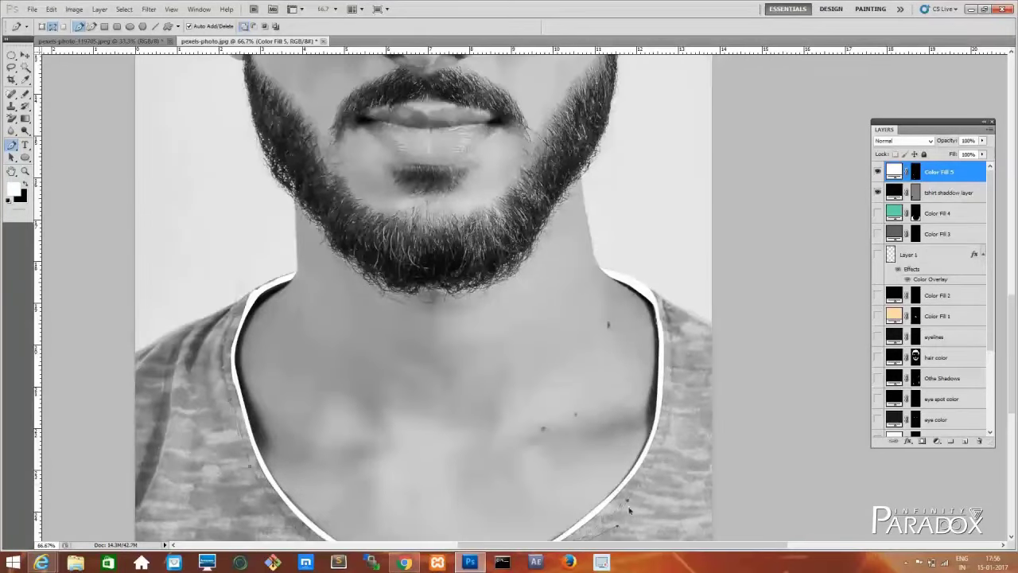
left_click_drag(667, 423, 648, 426)
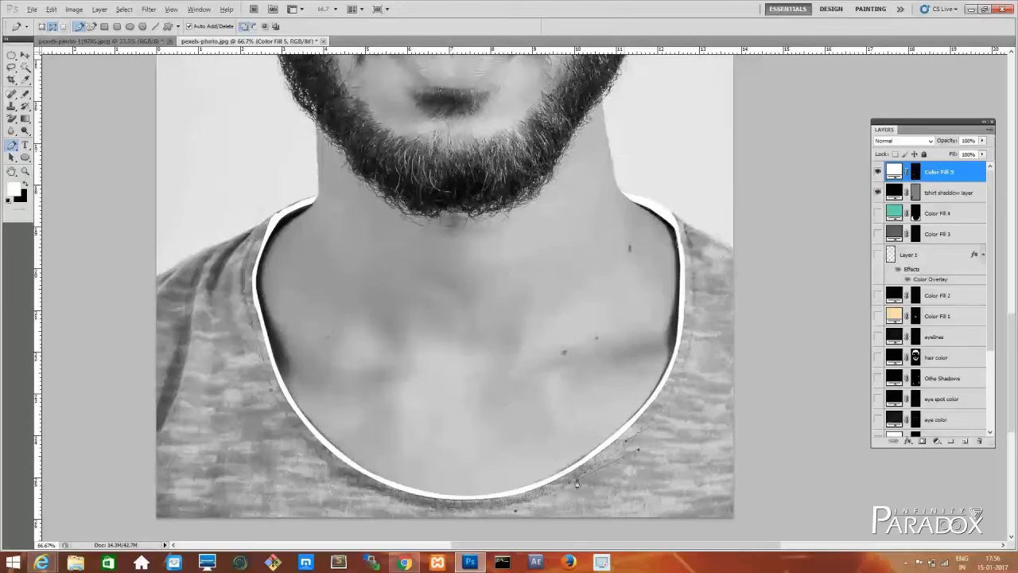
left_click(693, 310)
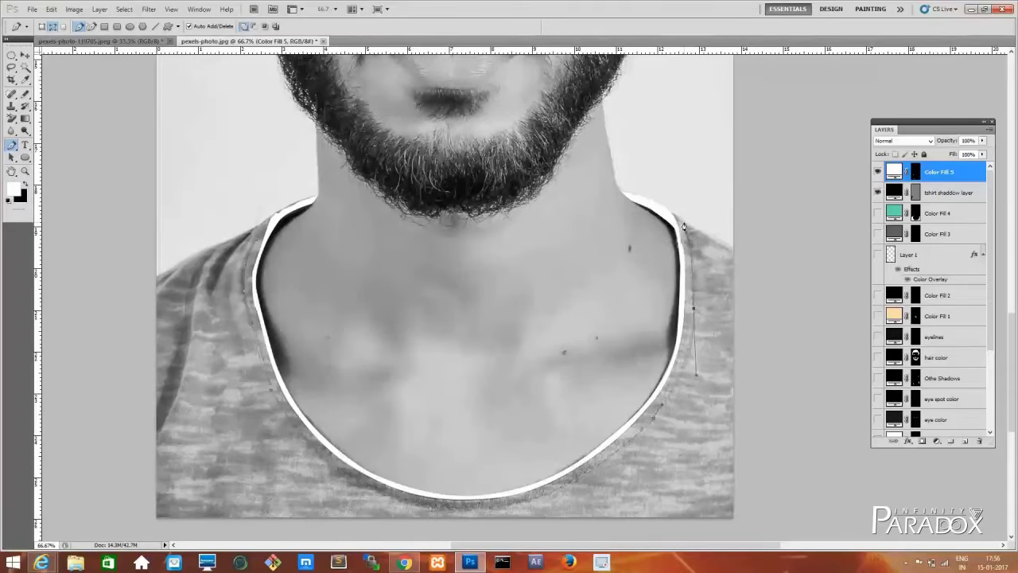
key("b")
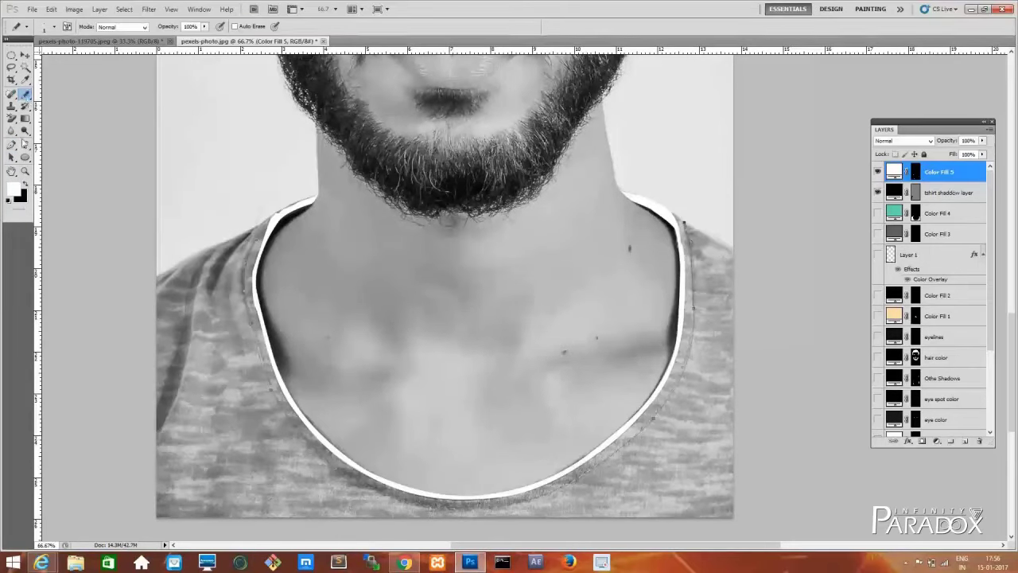
key("p")
right_click(415, 507)
left_click(380, 496)
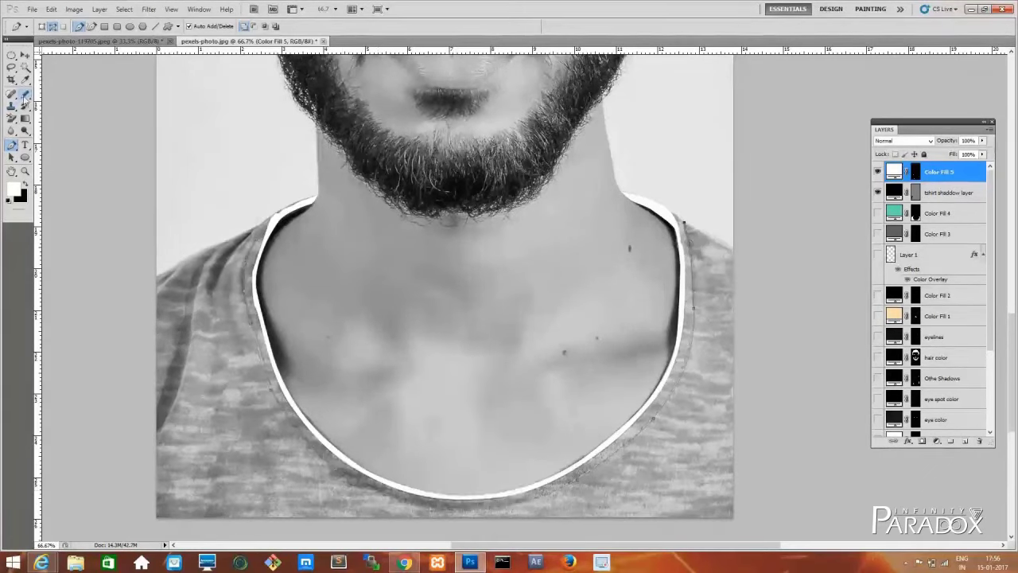
On a new Layer 2, stroke the collar path with the Brush
key("ctrl+shift+n")
key("Return")
right_click(460, 507)
left_click(485, 464)
left_click(525, 191)
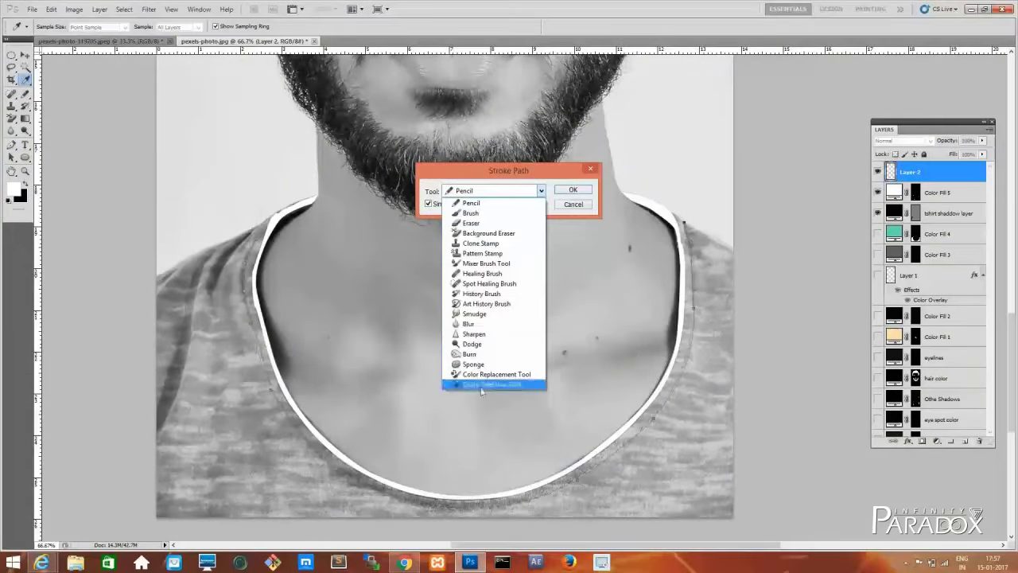
left_click(471, 213)
left_click(573, 190)
Give Layer 2 a 1 px Stroke layer style and lower its Fill to about 5%
left_click(907, 440)
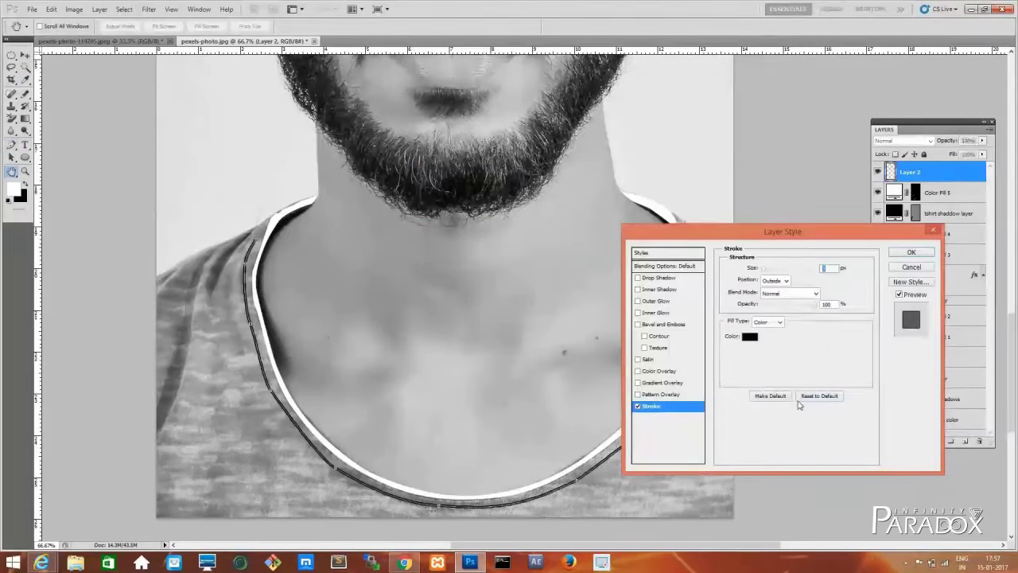
type("1")
left_click(775, 280)
left_click(750, 336)
left_click(359, 182)
left_click(911, 253)
key("p")
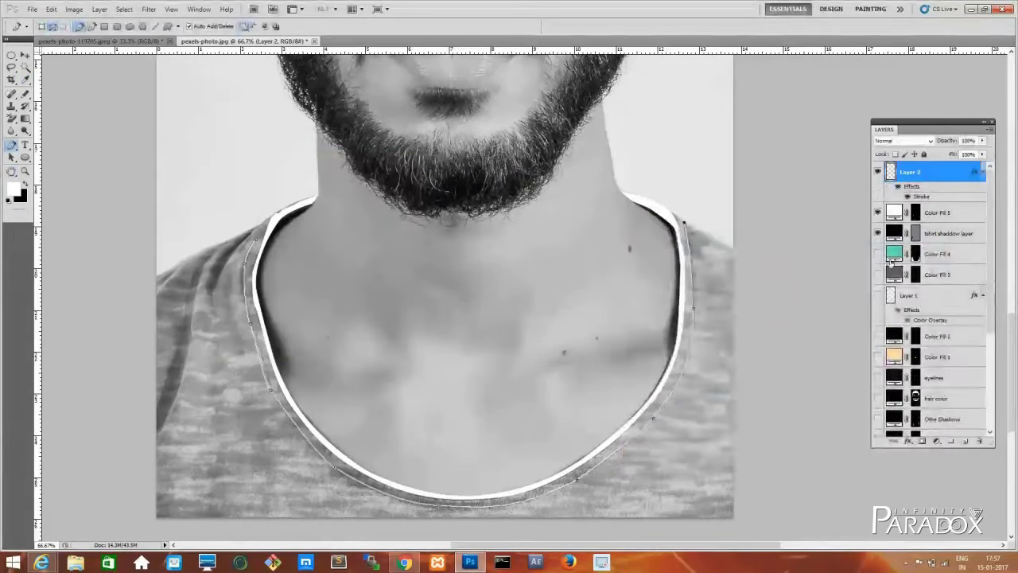
key("v")
left_click_drag(953, 154, 899, 152)
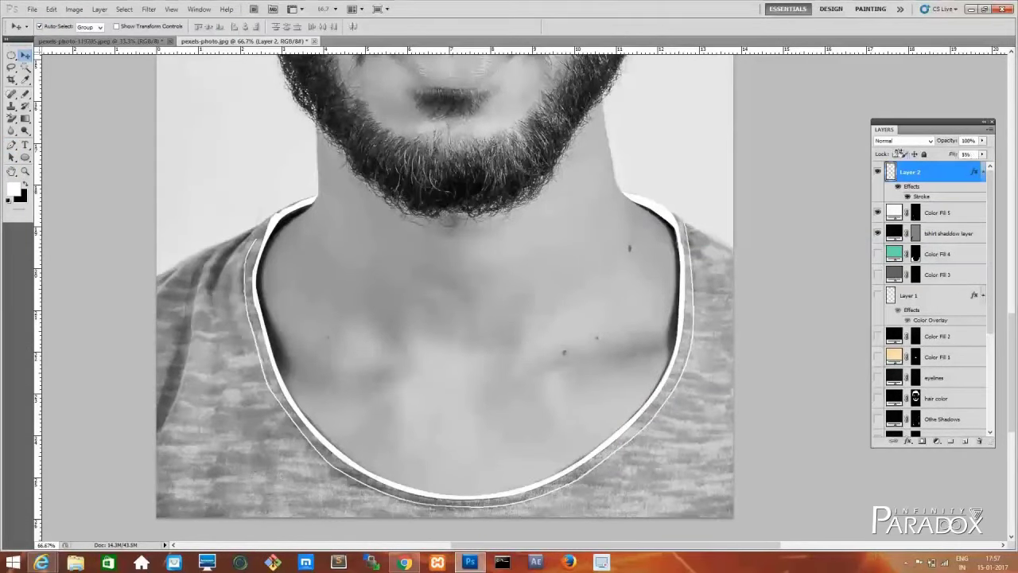
Place the first pen anchor points on the top and right edge of the hair
scroll(793, 302, "up", 3)
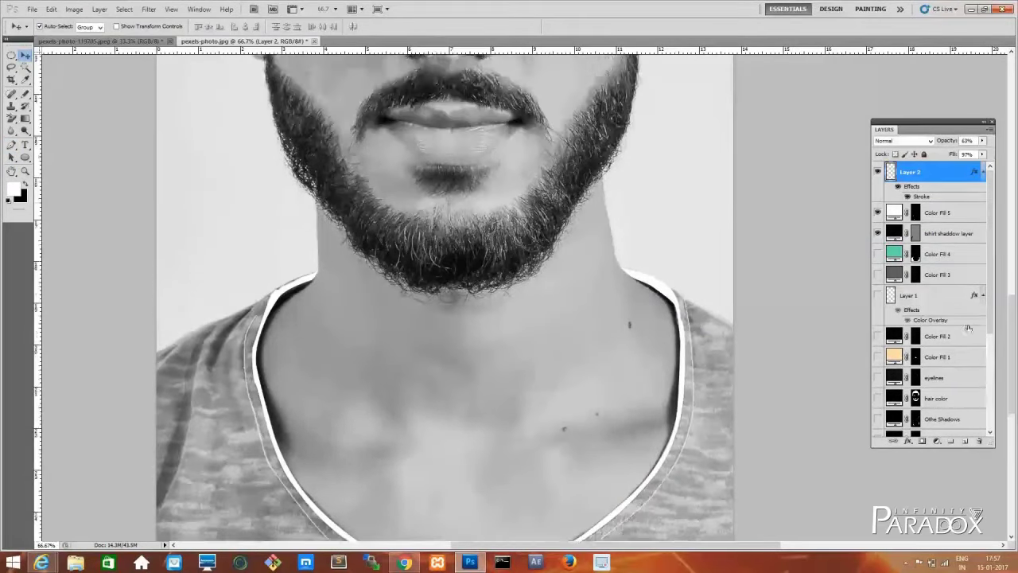
scroll(880, 297, "down", 5)
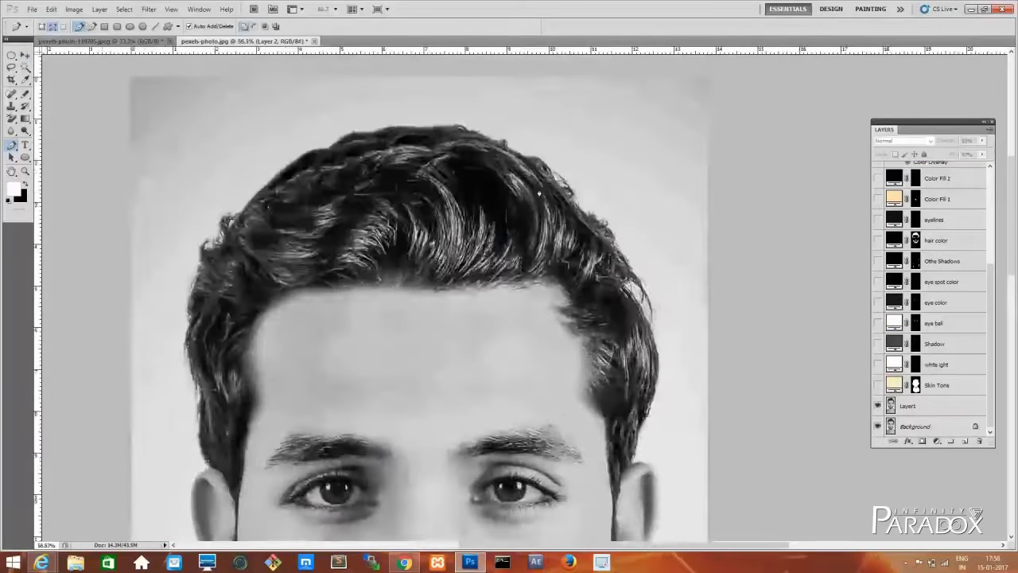
left_click(530, 272)
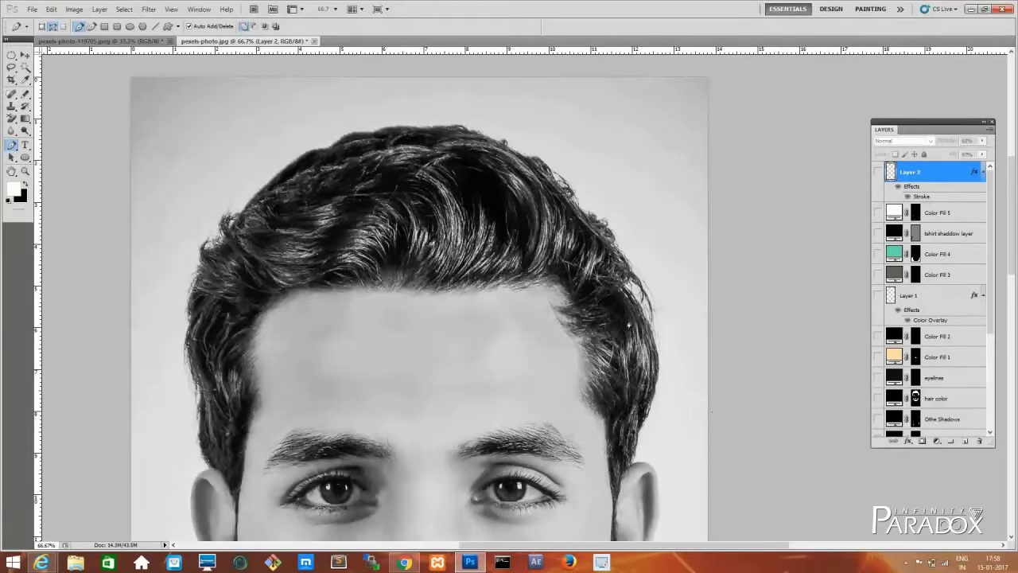
left_click(632, 368)
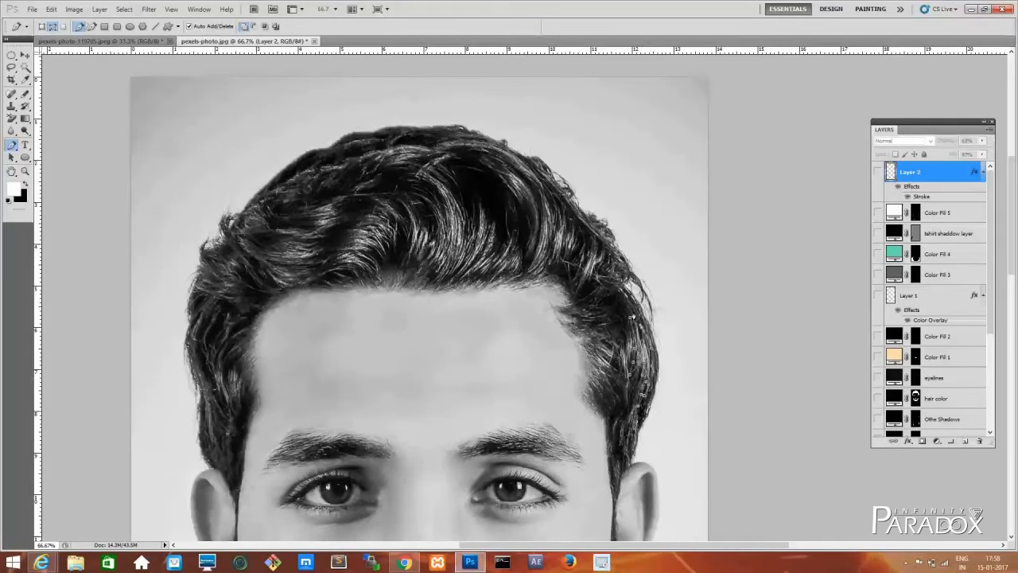
Zoom in on the hair and begin a curved pen path along a highlight strand
left_click_drag(632, 374, 679, 477)
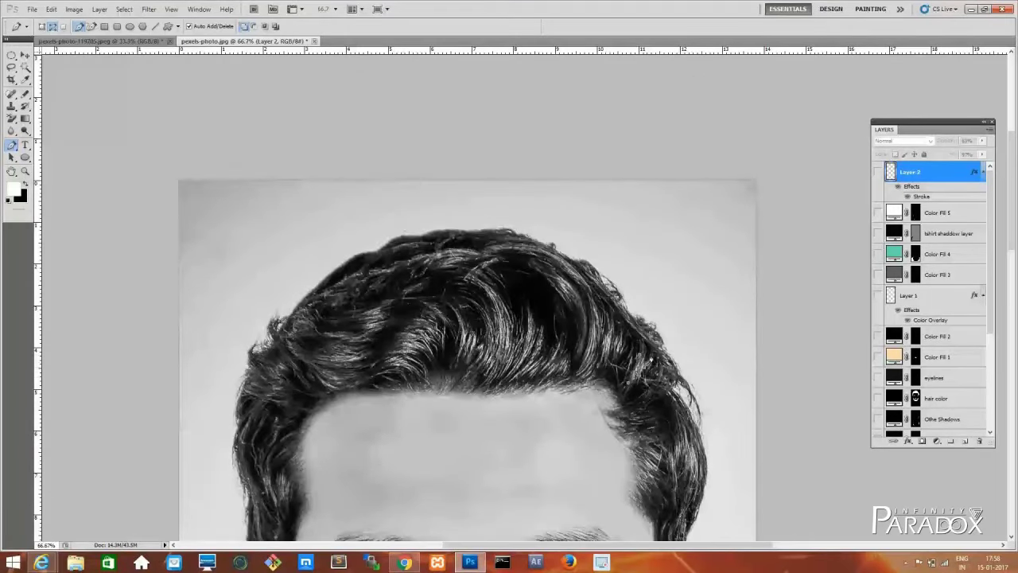
left_click_drag(645, 355, 680, 391)
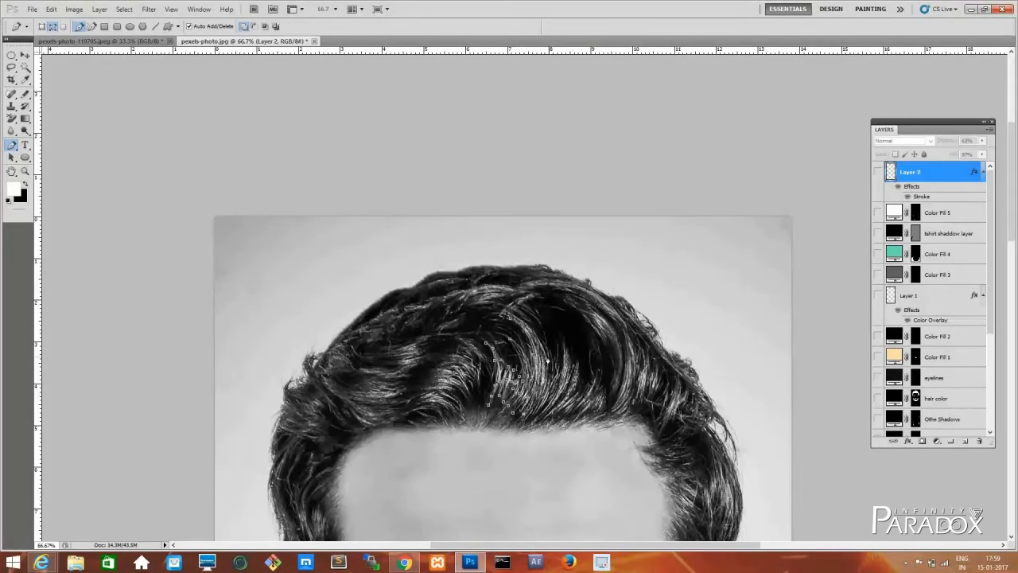
scroll(525, 415, "up", 2)
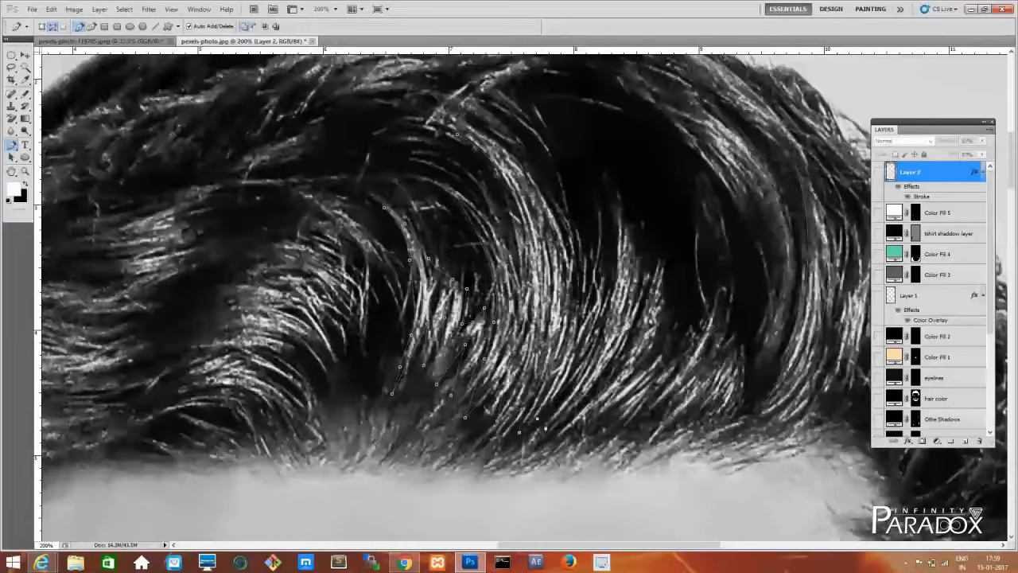
left_click_drag(560, 296, 474, 409)
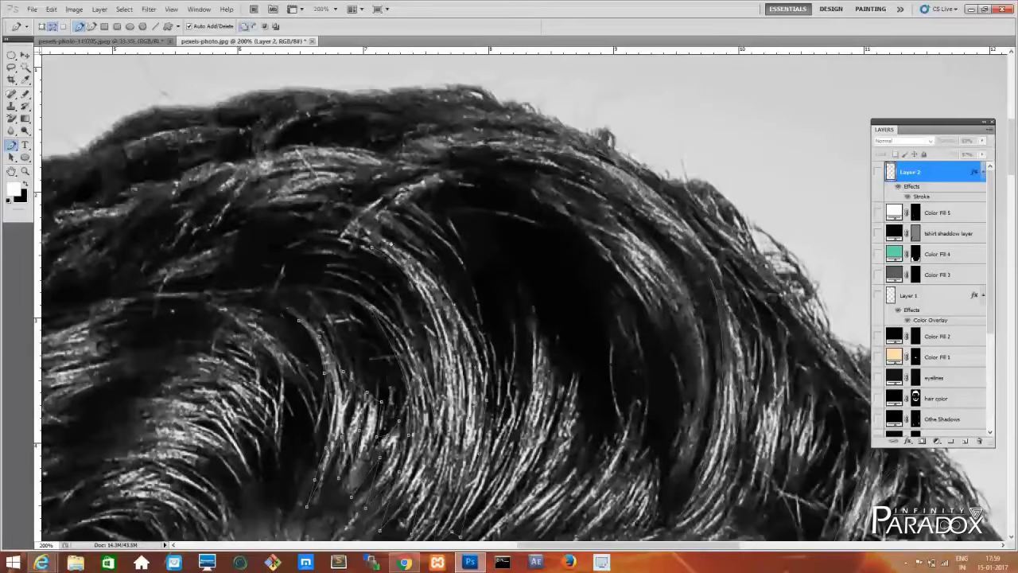
left_click_drag(465, 302, 493, 324)
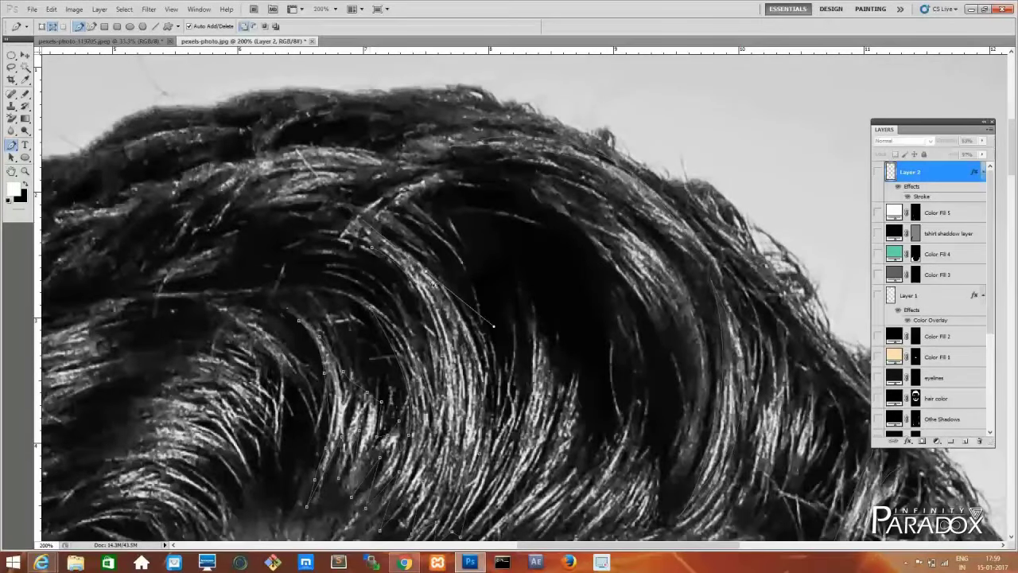
scroll(491, 240, "down", 3)
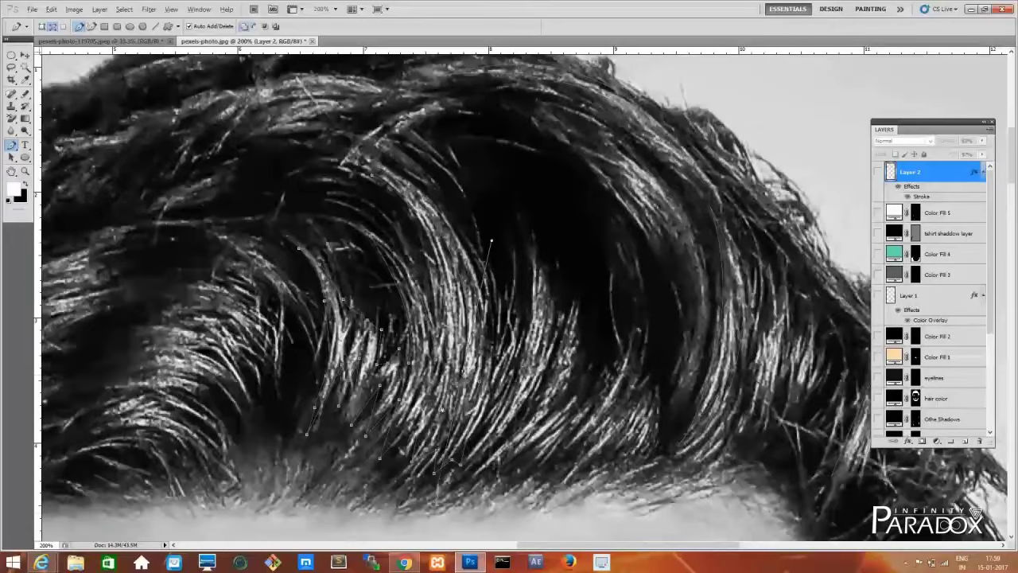
scroll(382, 292, "up", 1)
scroll(382, 292, "up", 1)
scroll(383, 292, "down", 1)
scroll(382, 292, "down", 1)
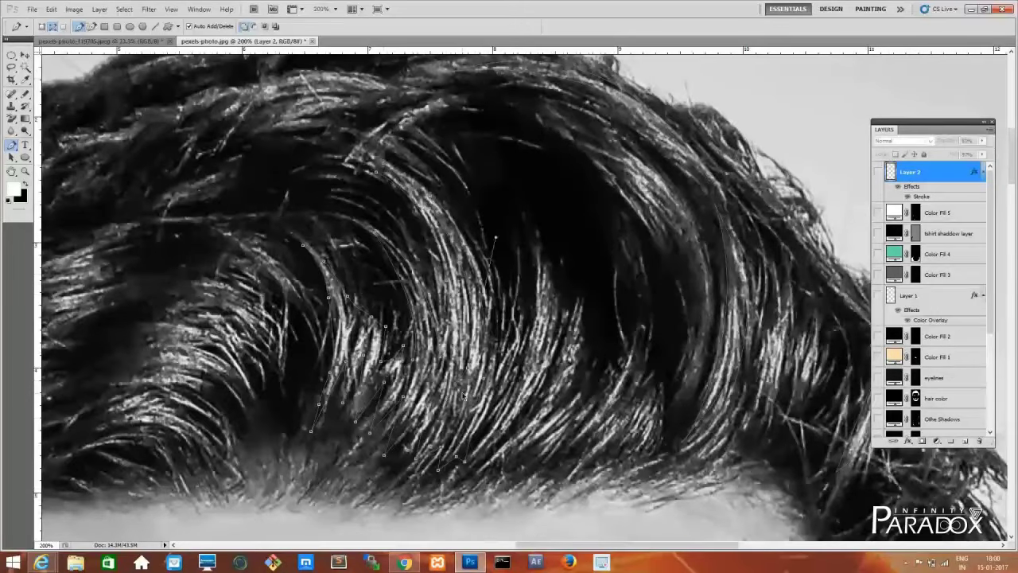
Continue the curved strand path toward the lower left, then zoom out
key("alt")
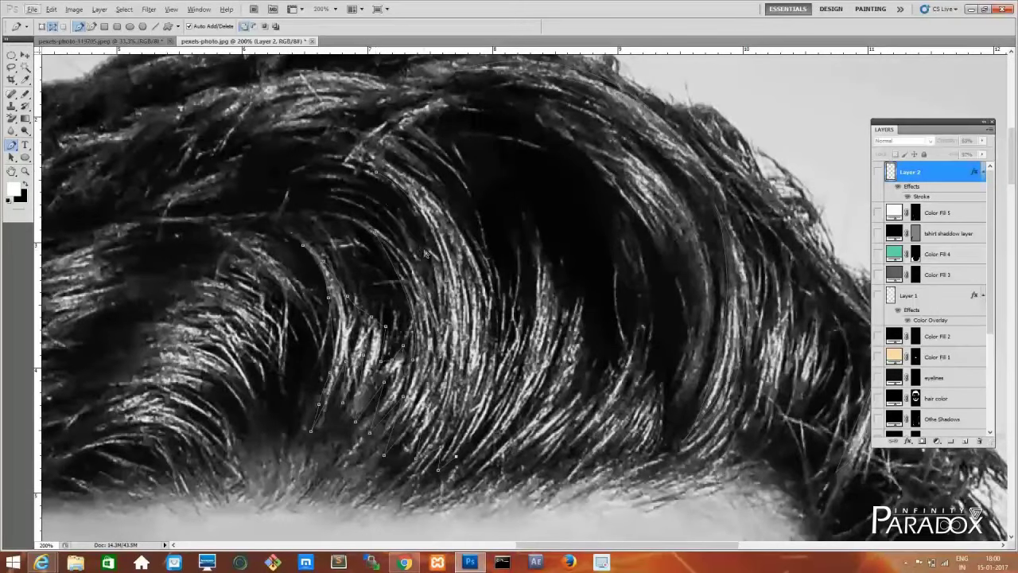
key("alt")
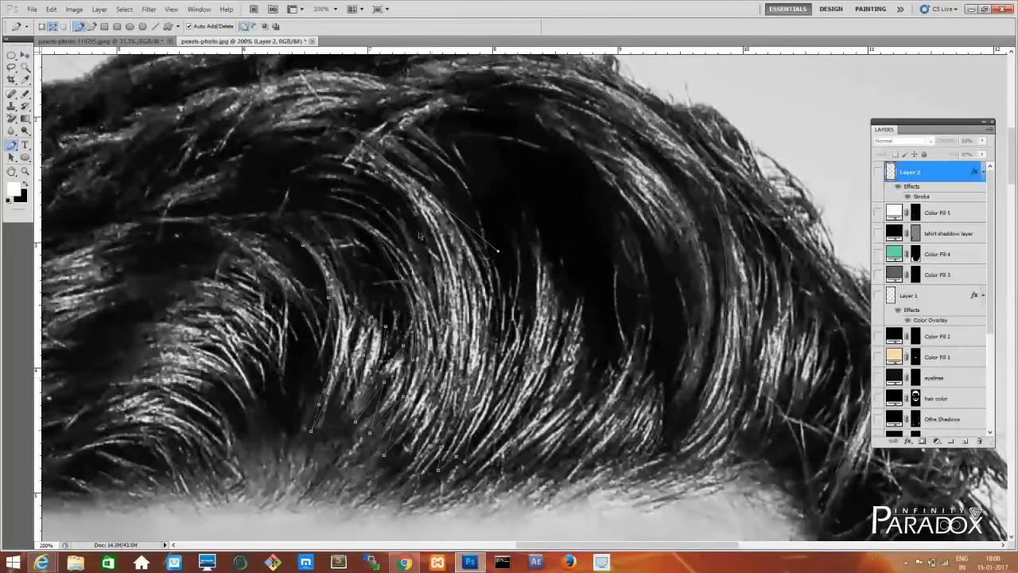
scroll(421, 241, "left", 5)
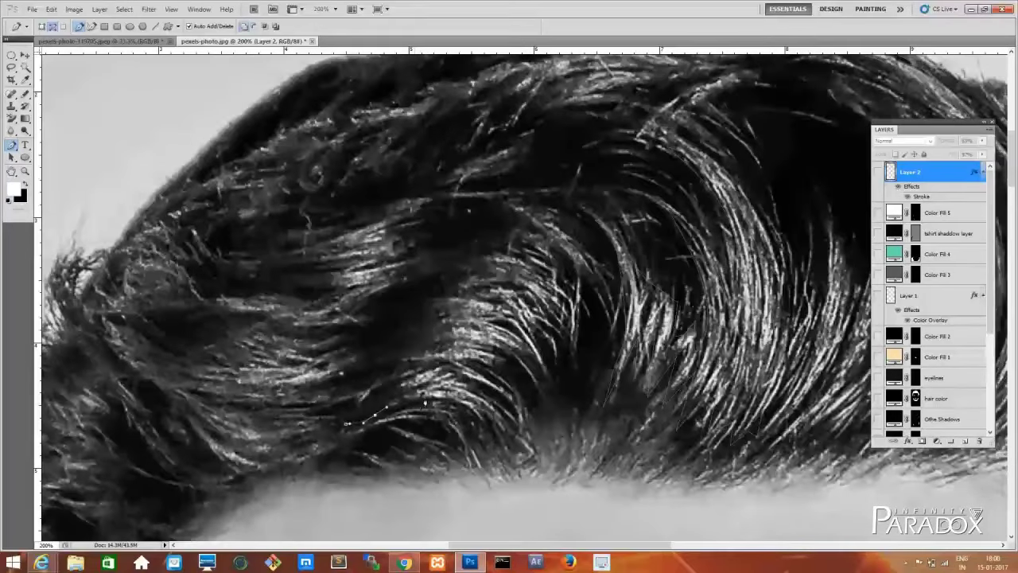
left_click_drag(453, 393, 498, 408)
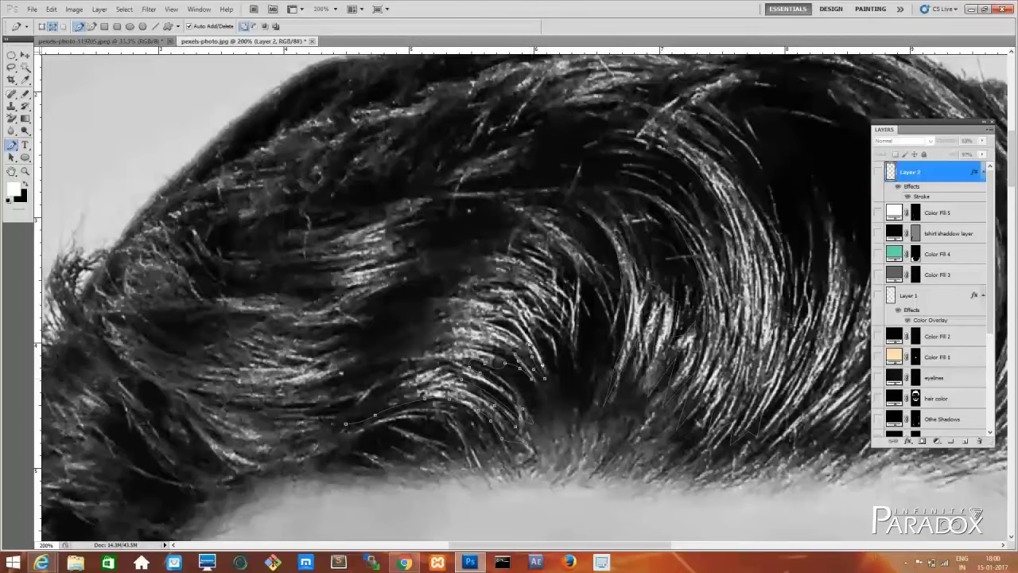
left_click_drag(535, 259, 496, 253)
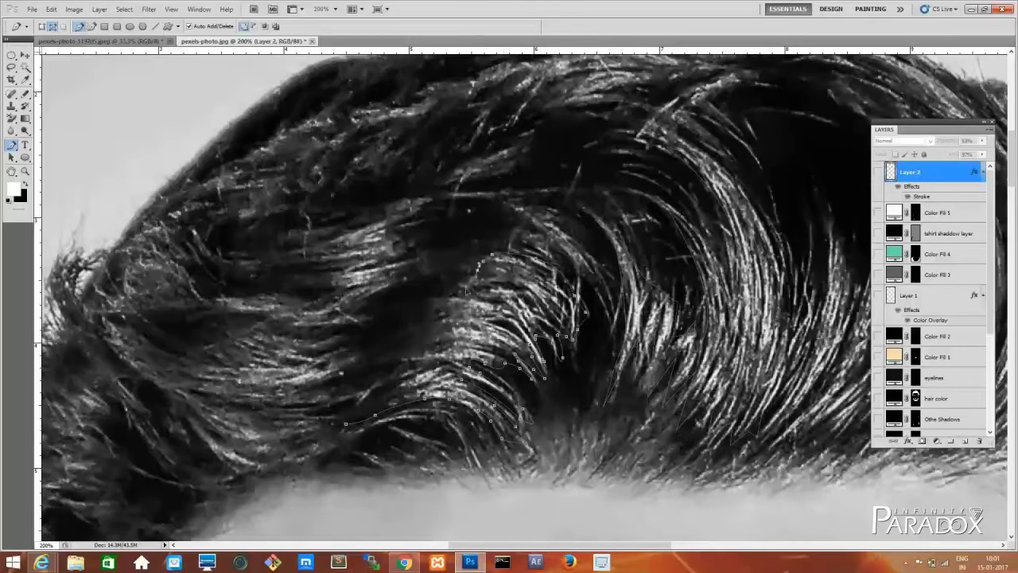
left_click_drag(421, 327, 400, 365)
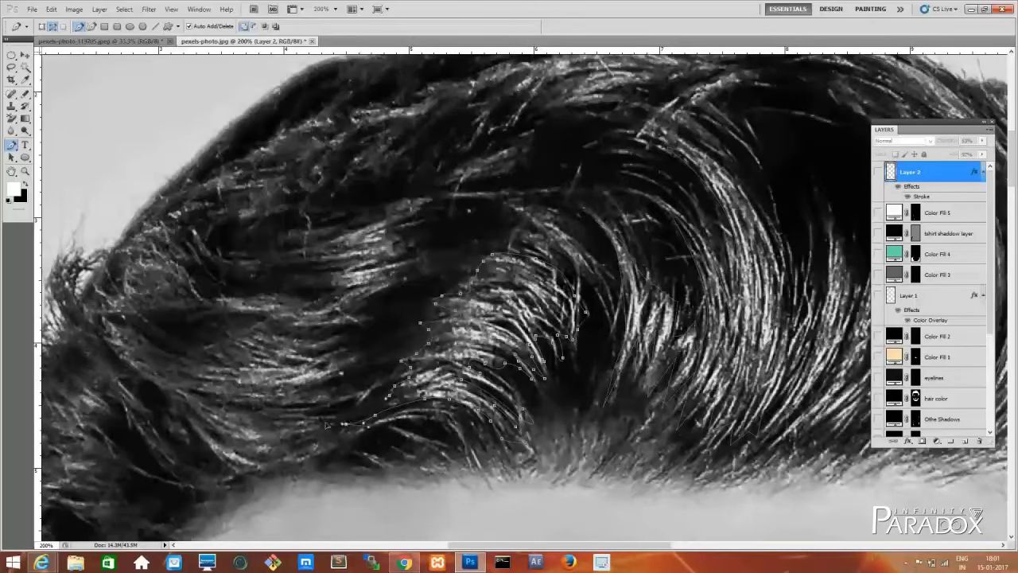
key("ctrl+minus")
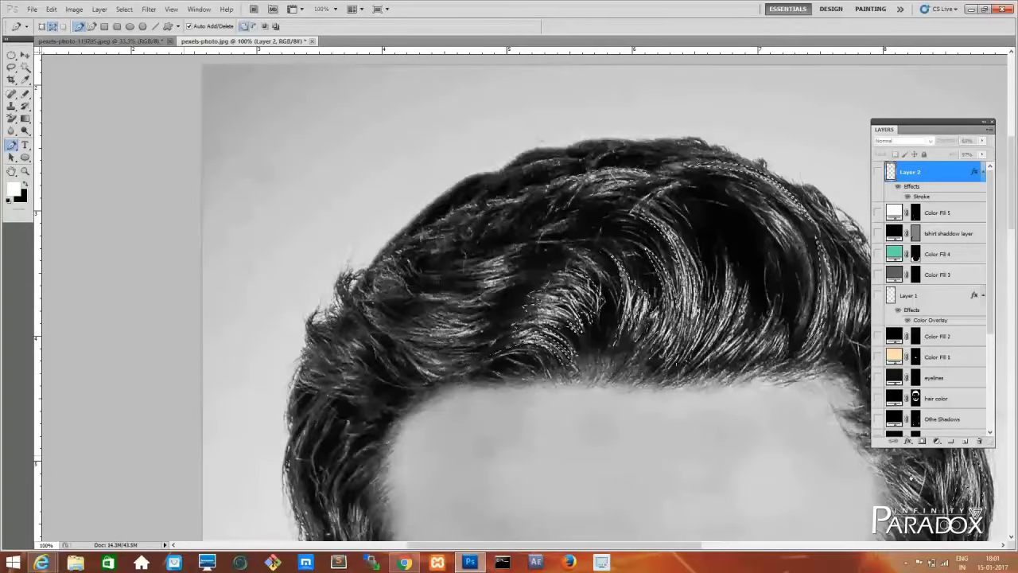
Fill the traced strand paths with a white Solid Color fill layer
left_click(936, 440)
left_click(940, 223)
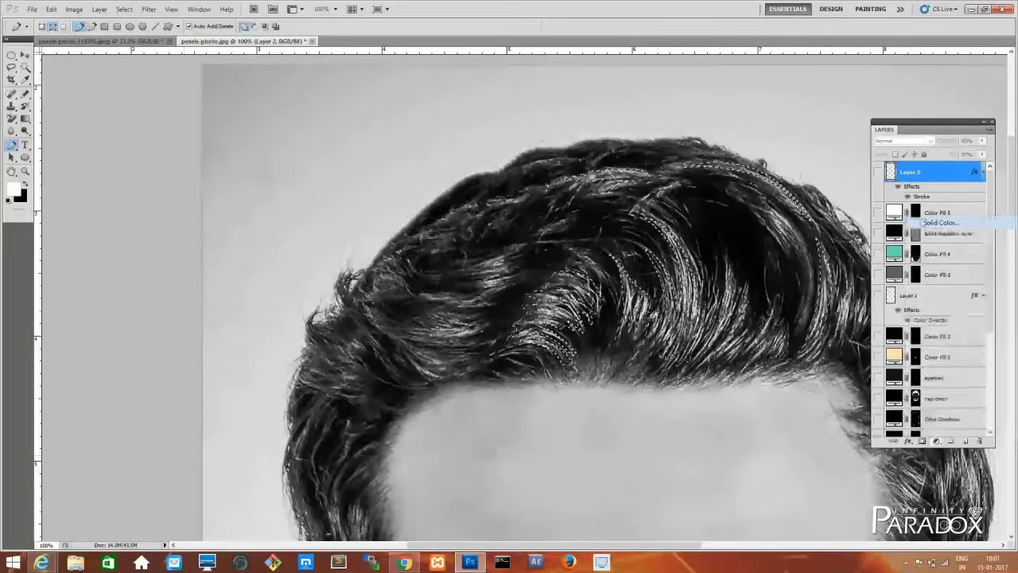
left_click(355, 182)
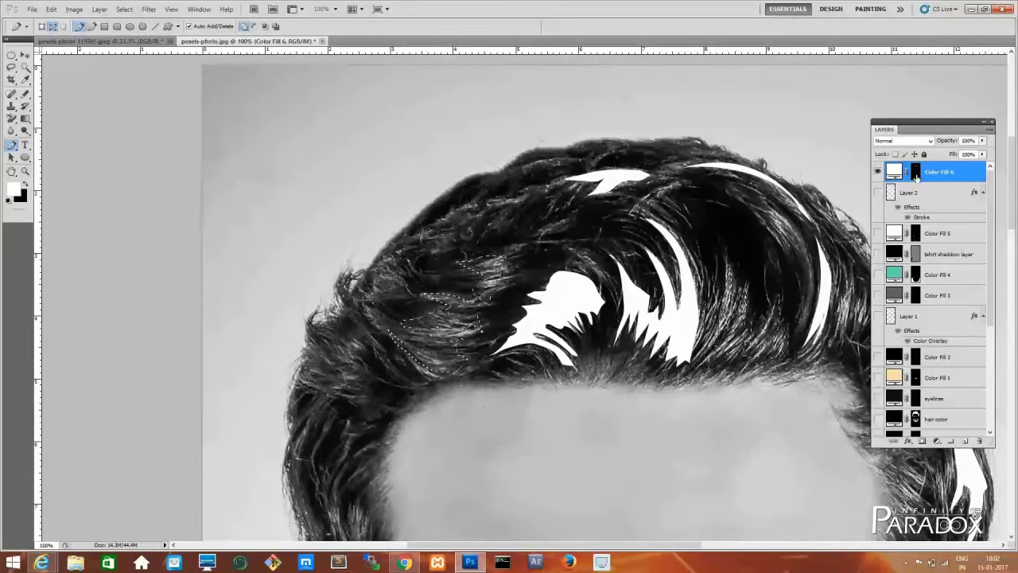
Outline another white highlight streak at the left hairline and zoom out to the whole image
left_click_drag(361, 509, 410, 382)
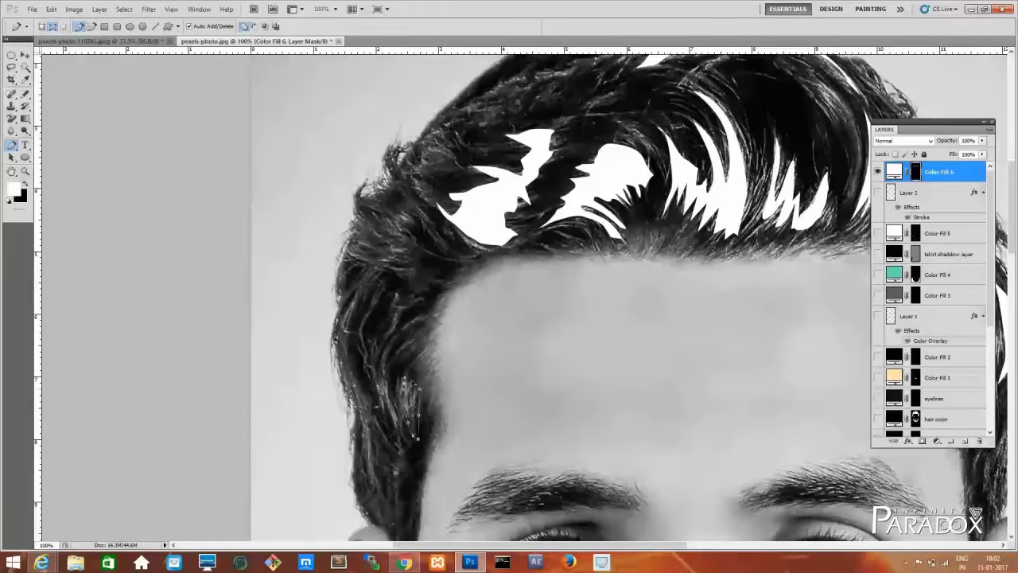
left_click(386, 362)
left_click(415, 439)
left_click(400, 317)
key("ctrl+minus")
scroll(466, 357, "down", 1)
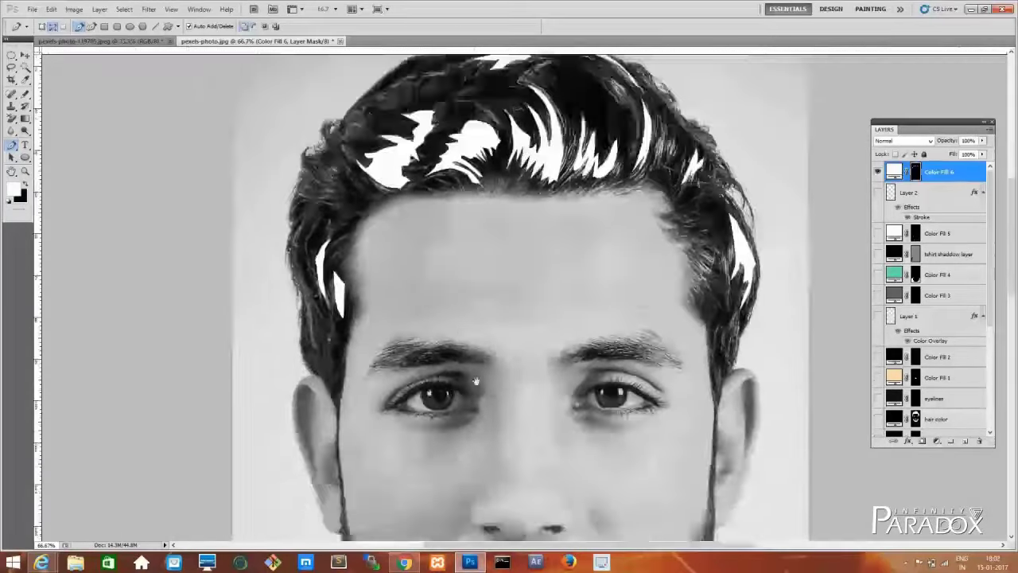
scroll(478, 421, "down", 5)
scroll(495, 495, "down", 5)
key("ctrl+minus")
key("ctrl+minus")
scroll(460, 469, "up", 5)
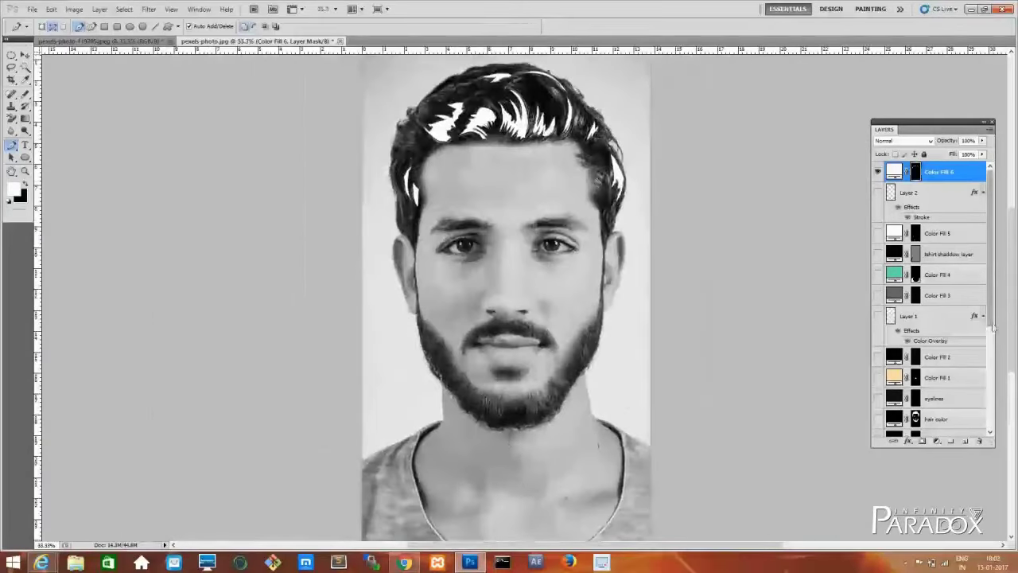
scroll(930, 302, "down", 2)
Show all cartoon layers and raise the Shadow layer's Fill to 48%
left_click_drag(878, 427, 878, 171)
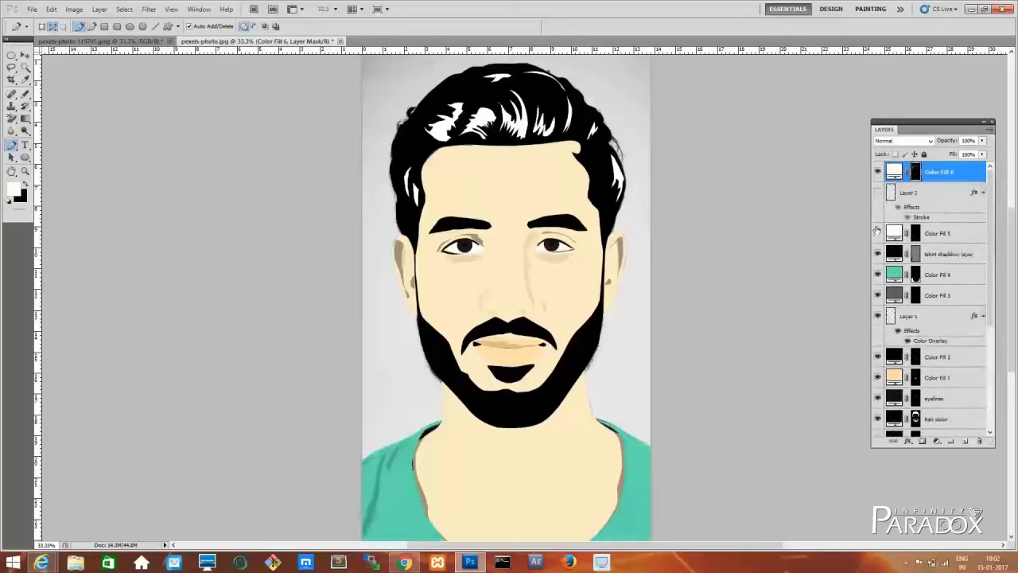
key("v")
left_click_drag(952, 153, 981, 153)
left_click_drag(332, 418, 353, 473)
Magic Wand the background on Layer1, fill it white on new Layer 3, and deselect
key("alt+comma")
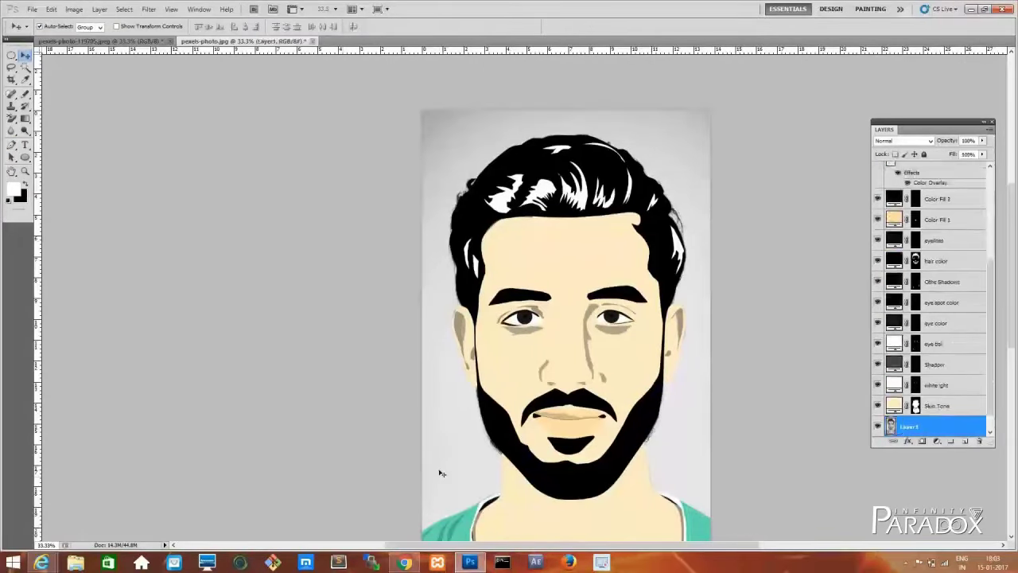
key("w")
left_click(452, 464)
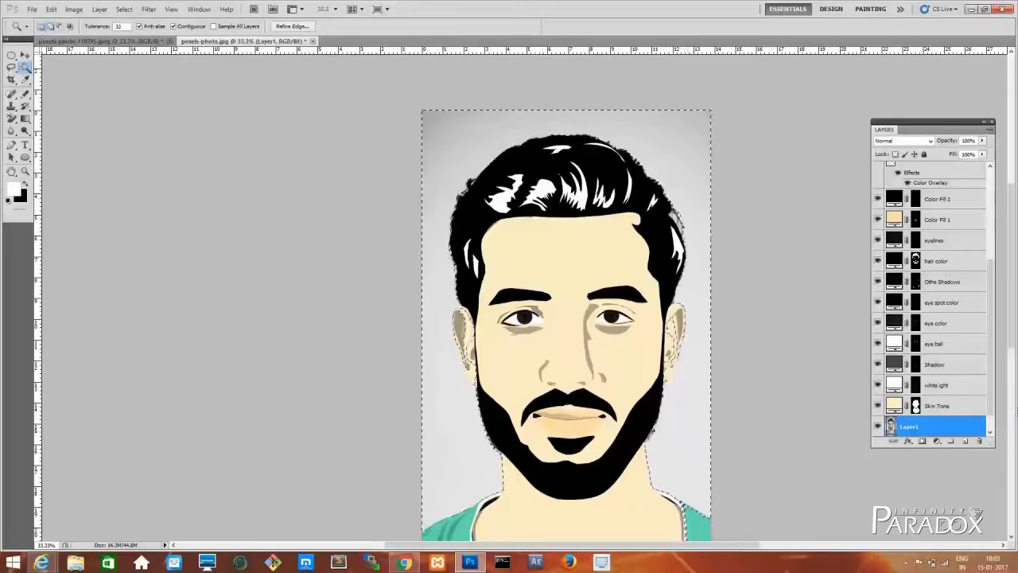
left_click(118, 25)
left_click(966, 442, "alt")
key("Return")
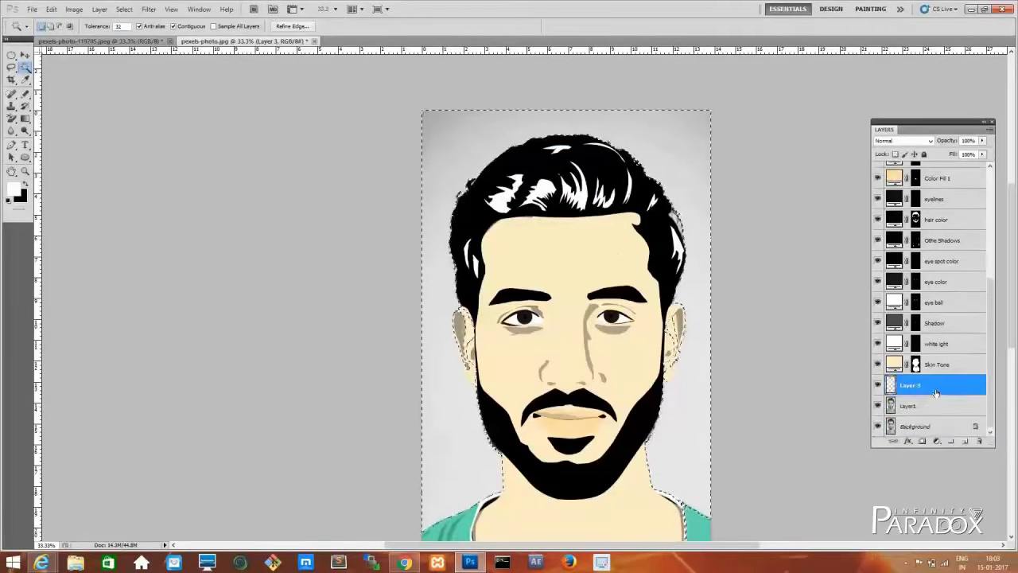
key("alt+BackSpace")
key("ctrl+d")
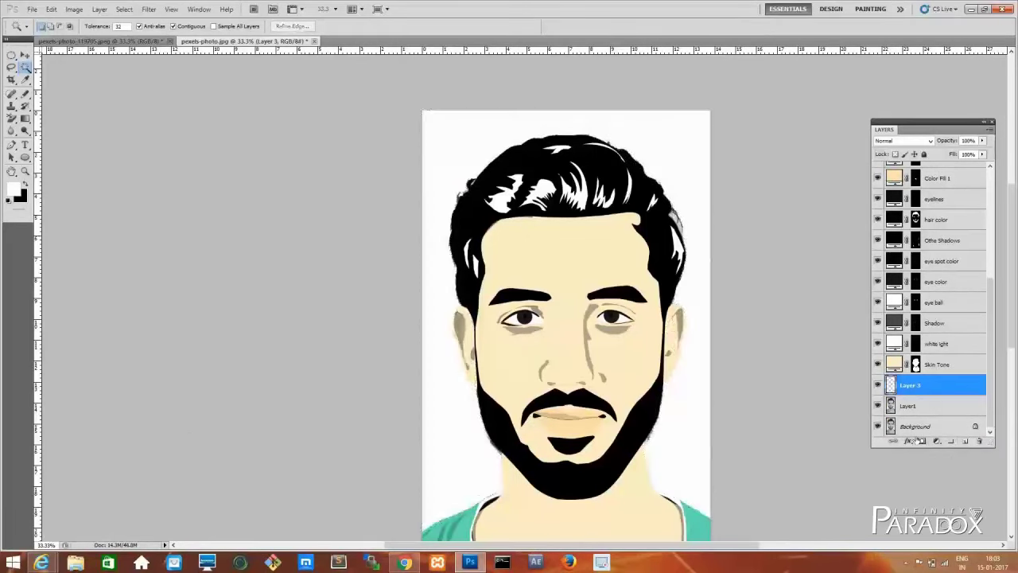
Add a Color Overlay layer style to Layer 3
left_click(951, 444)
left_click(902, 404)
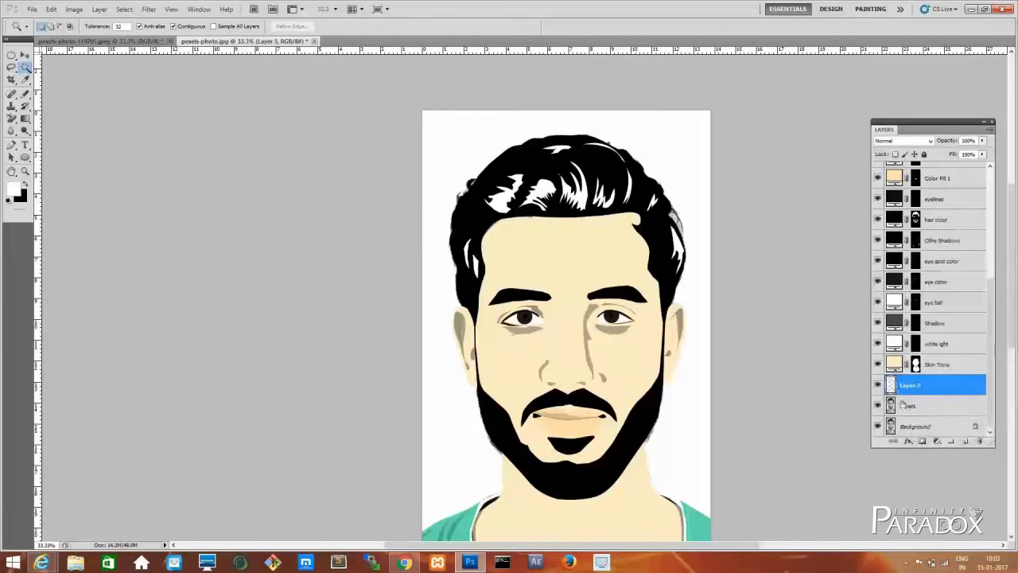
left_click(907, 441)
left_click(939, 391)
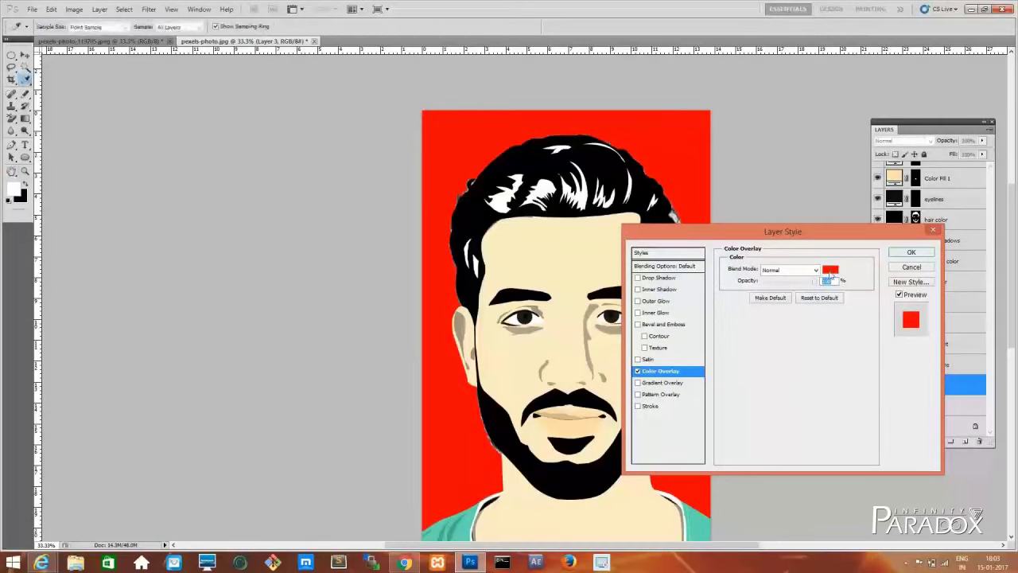
Set Layer 3's Color Overlay to dark brown #83440c
left_click(830, 269)
left_click_drag(284, 264, 279, 310)
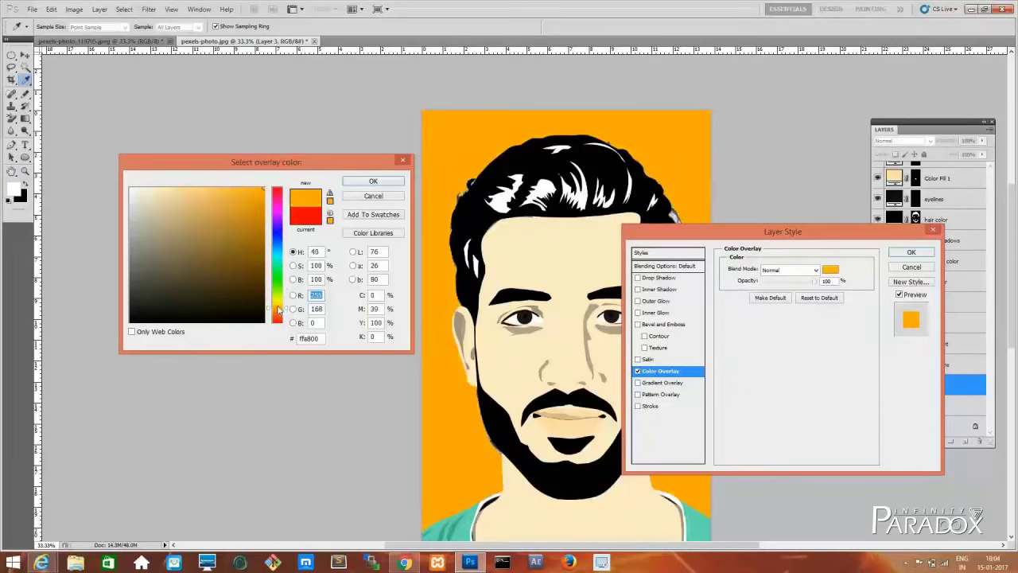
left_click_drag(263, 190, 254, 256)
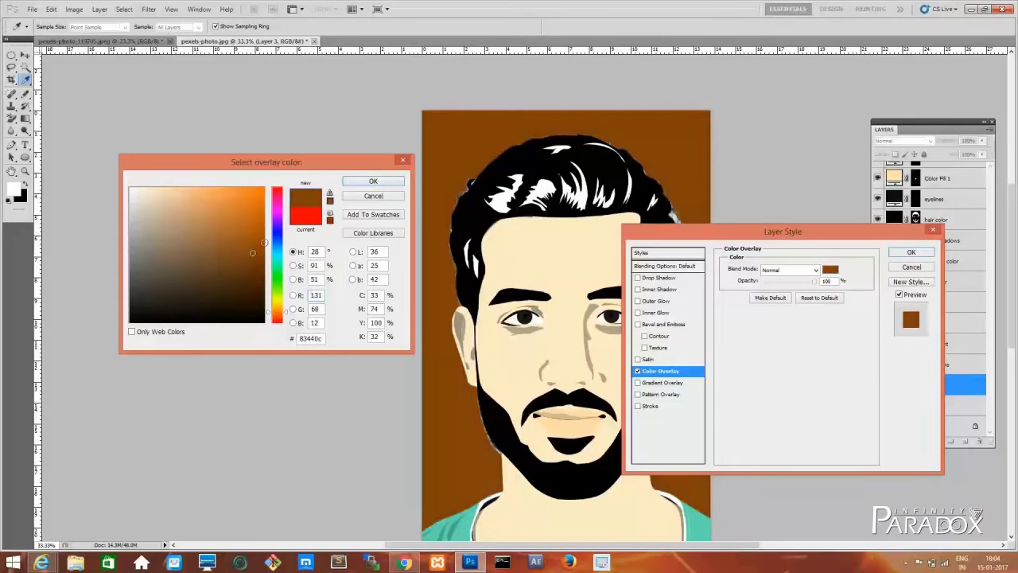
key("Return")
left_click(912, 252)
Zoom in to inspect the hair edges, then zoom back out to the whole portrait
key("ctrl+plus")
key("ctrl+plus")
key("p")
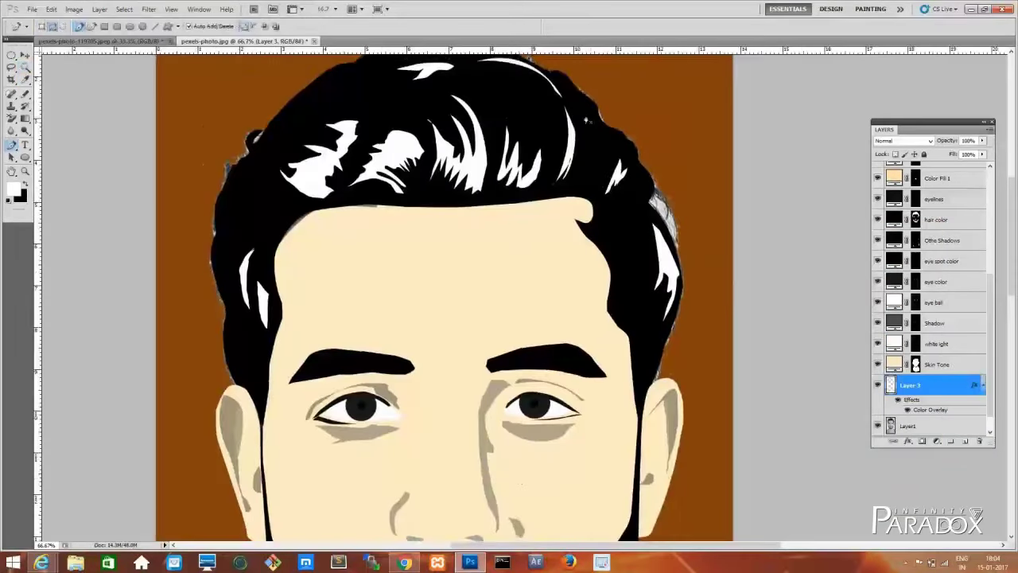
left_click_drag(645, 403, 704, 403)
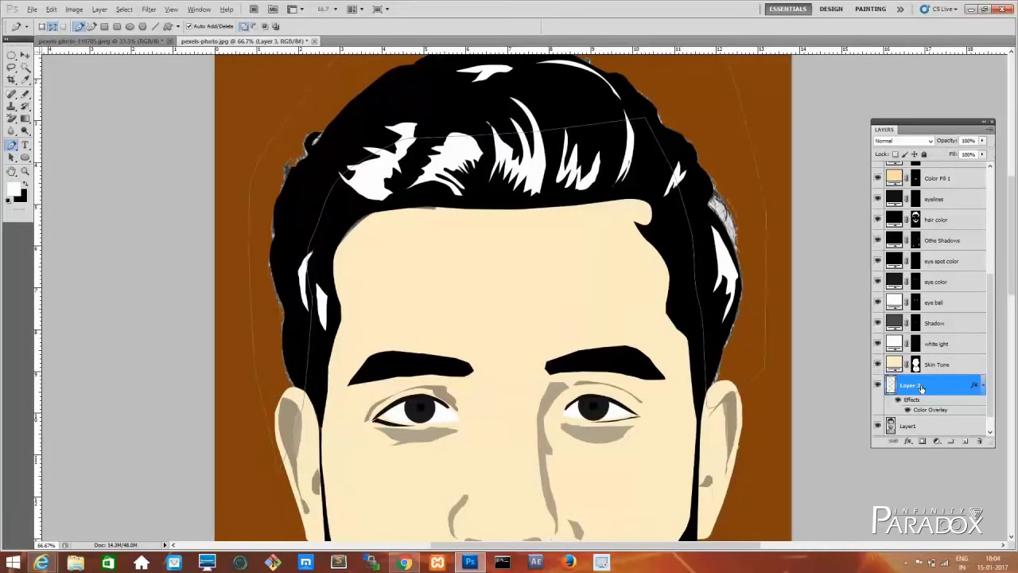
scroll(625, 343, "down", 5)
key("ctrl+minus")
key("ctrl+minus")
key("ctrl+minus")
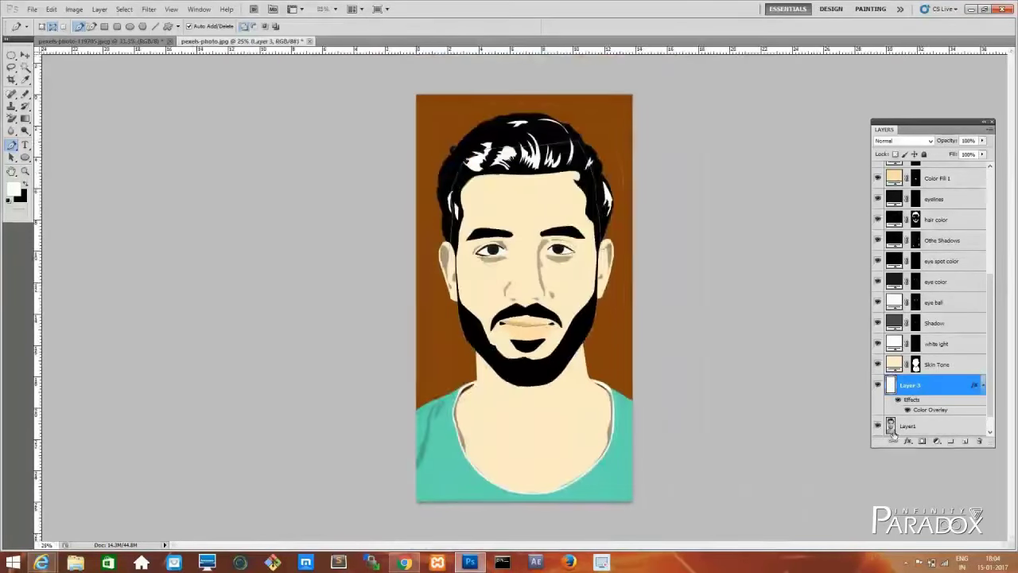
scroll(882, 421, "down", 1)
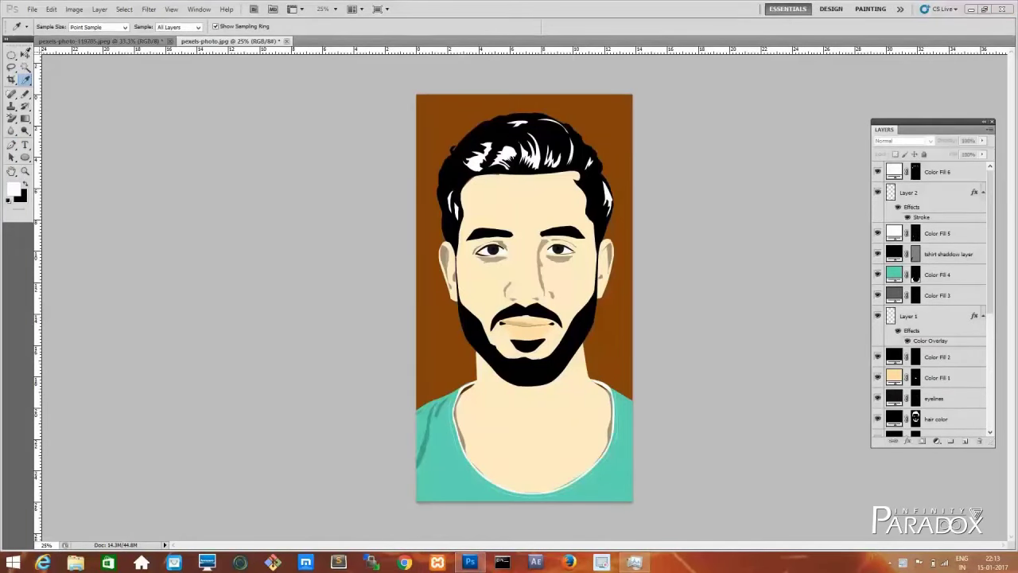
Recolour the Color Fill 1 lip fill to #e8b28a
left_click(25, 54)
left_click(535, 335)
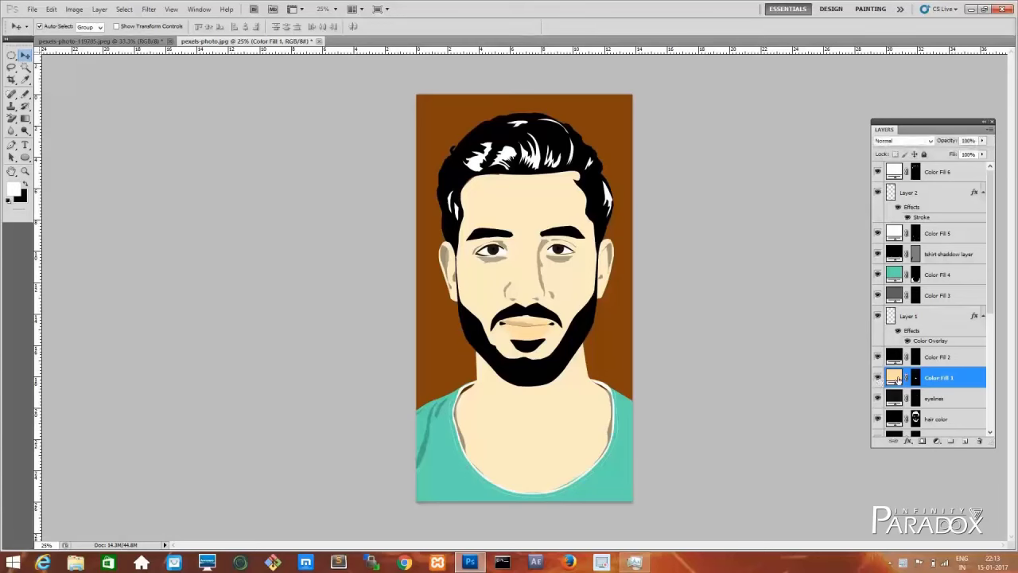
double_click(894, 377)
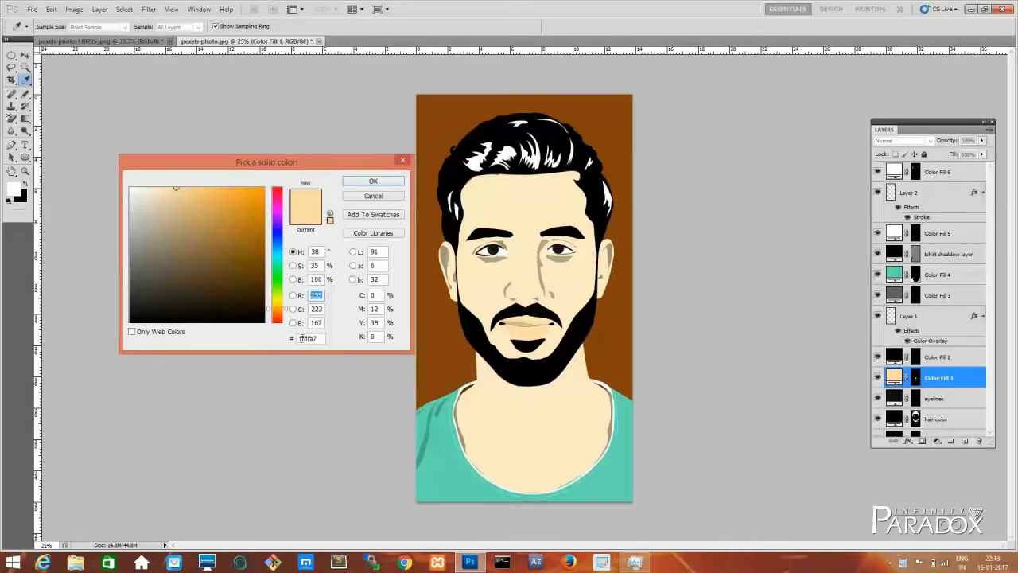
type("e8b28a")
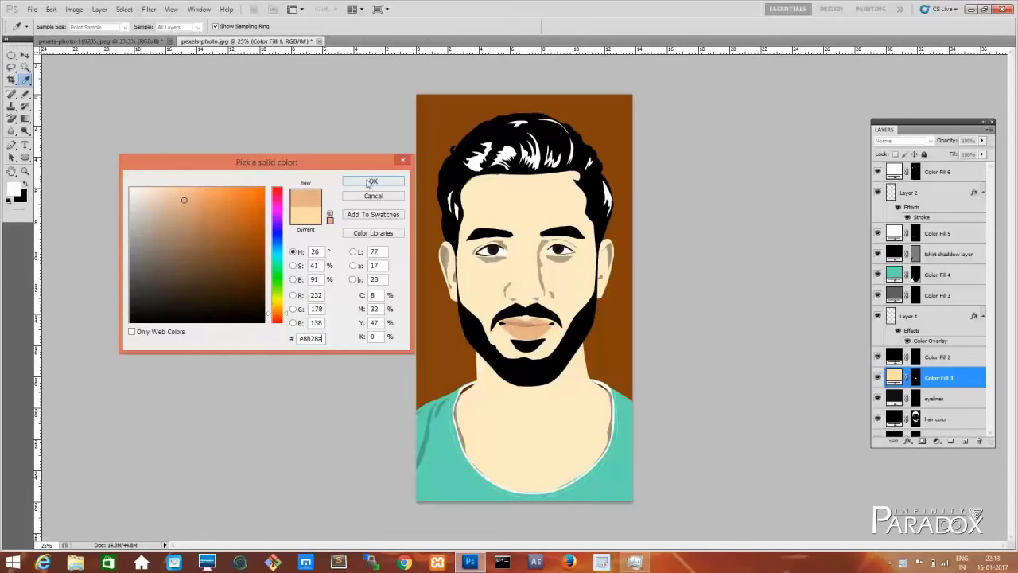
left_click(370, 182)
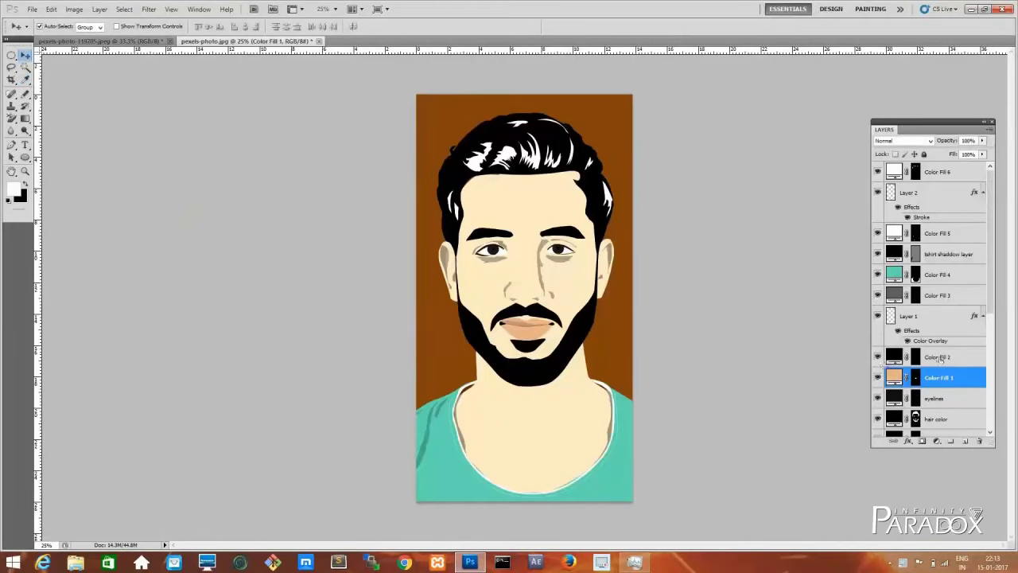
Move the white highlight layer directly above Color Fill 1 in the Layers panel
left_click_drag(990, 271, 997, 355)
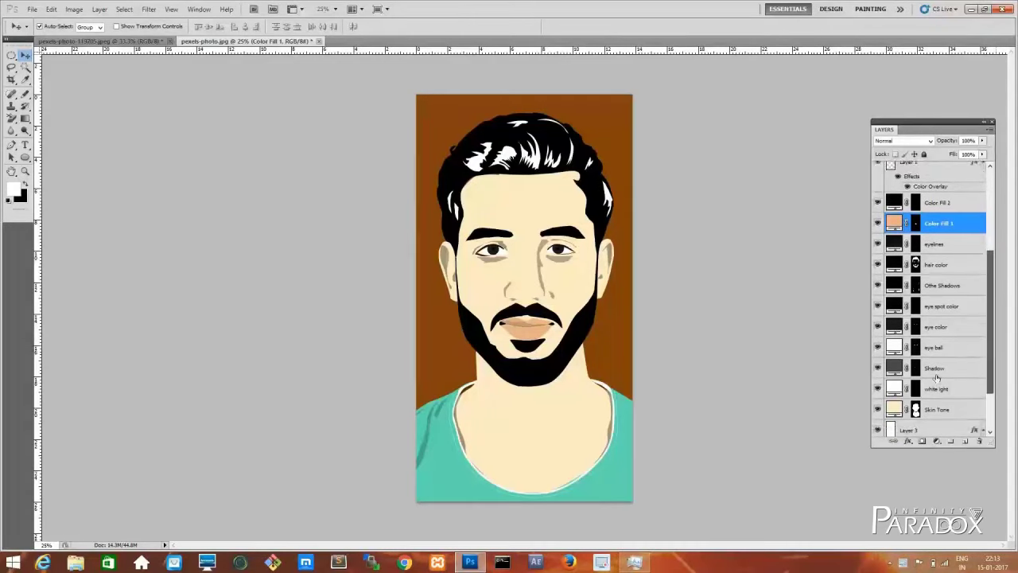
left_click_drag(936, 389, 933, 216)
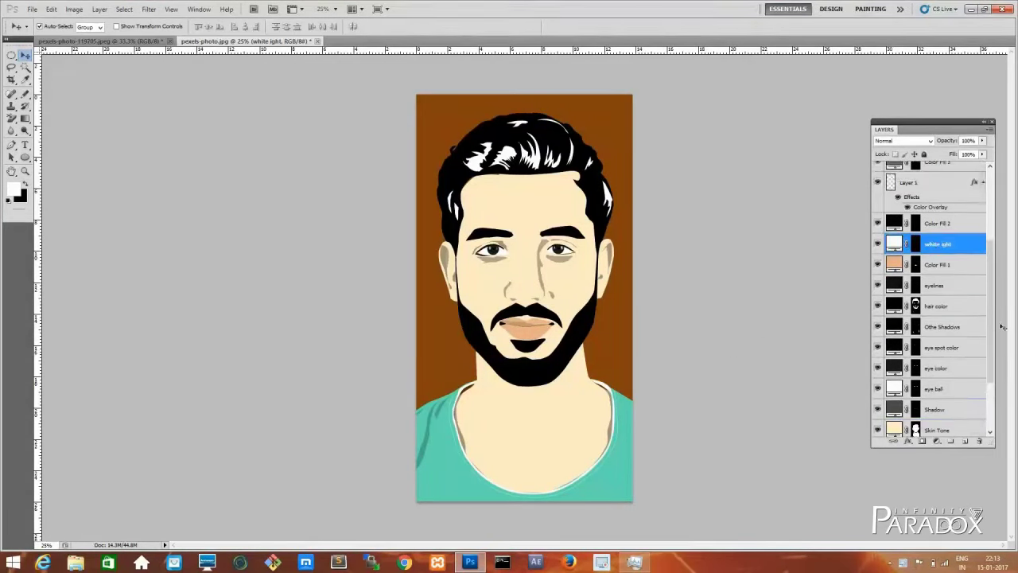
scroll(959, 314, "down", 3)
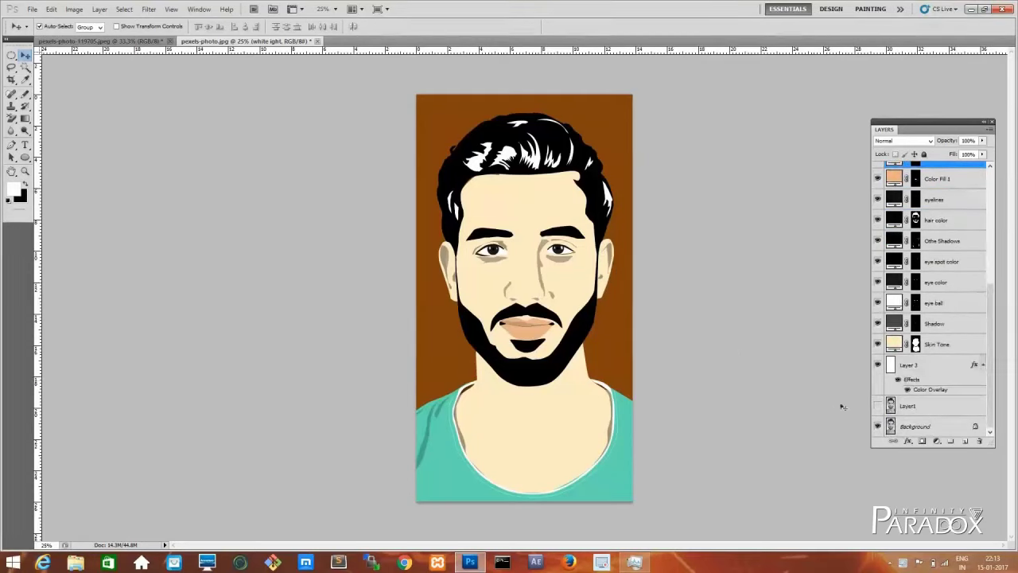
left_click(877, 427, "alt")
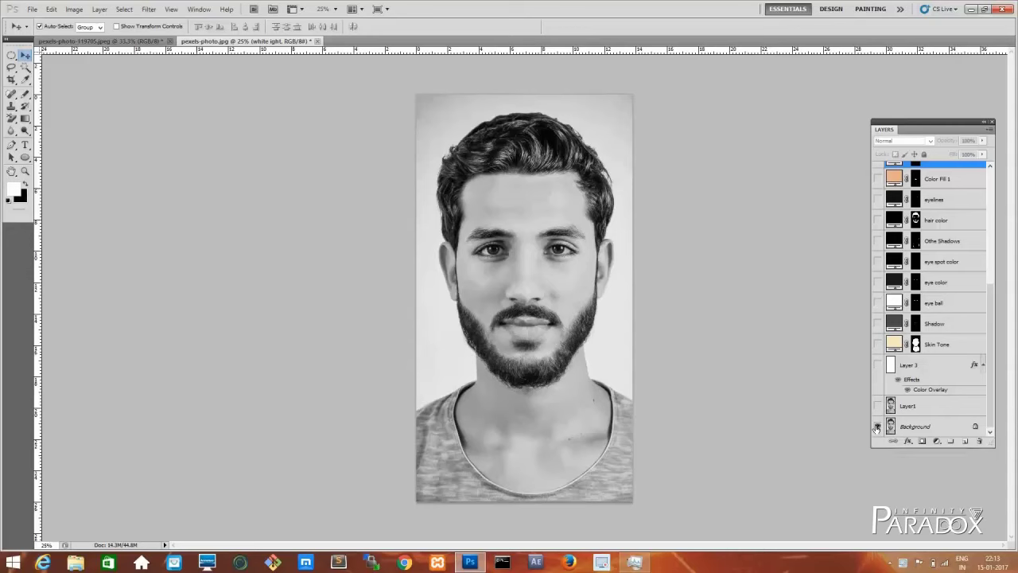
left_click(878, 427, "alt")
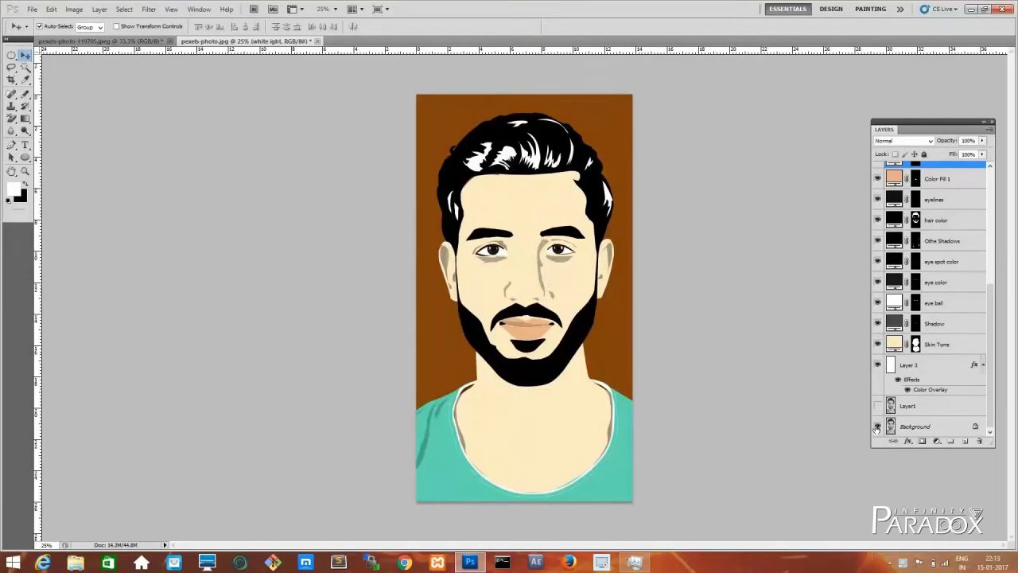
left_click(877, 427, "alt")
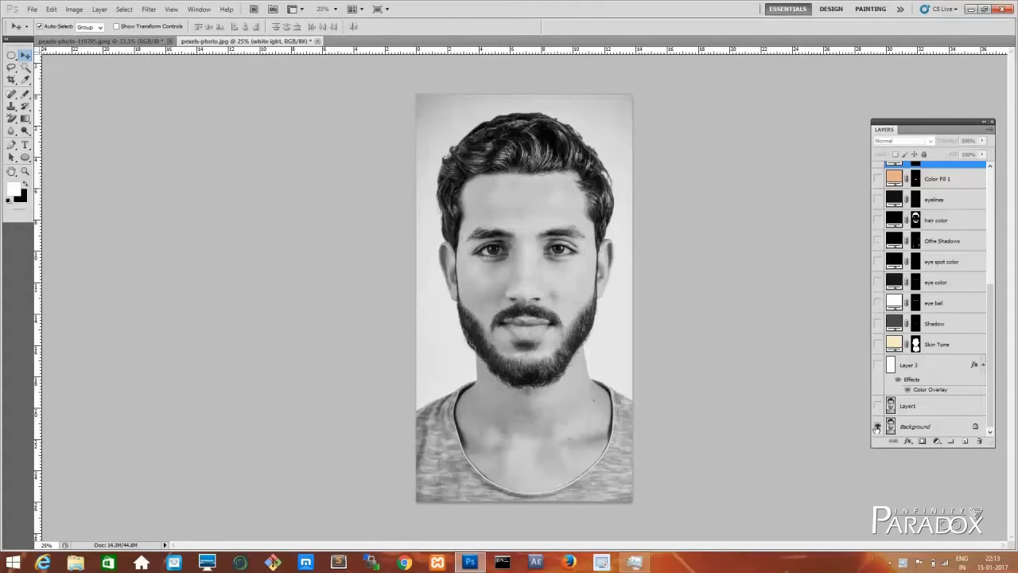
left_click(877, 427, "alt")
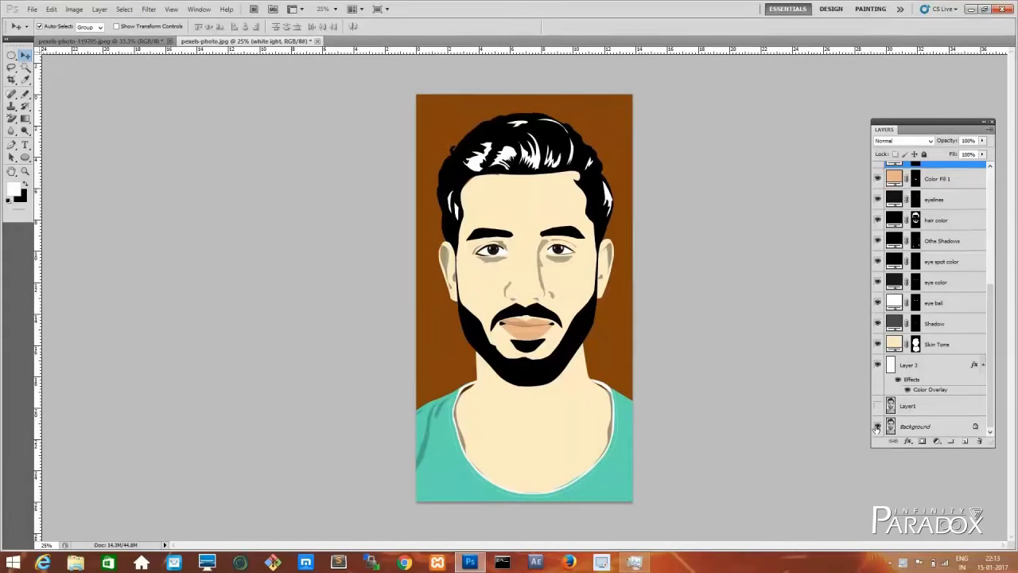